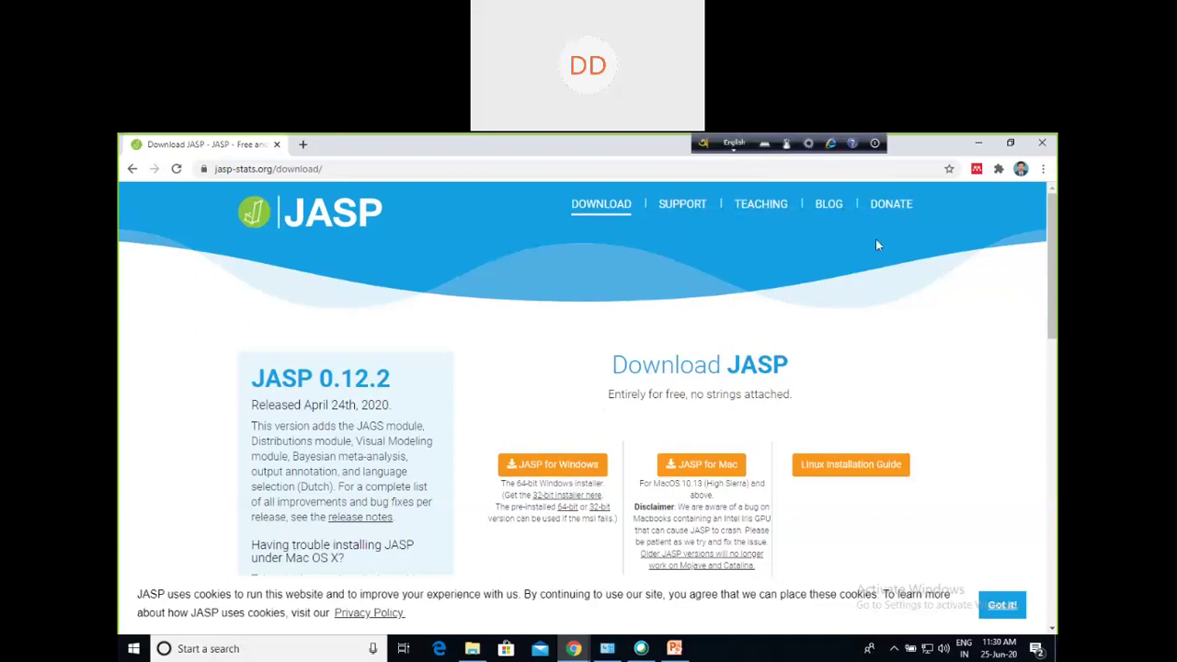
# Close the JASP download page and launch the JASP 0.12.2.0 desktop app
pyautogui.click(1041, 143)
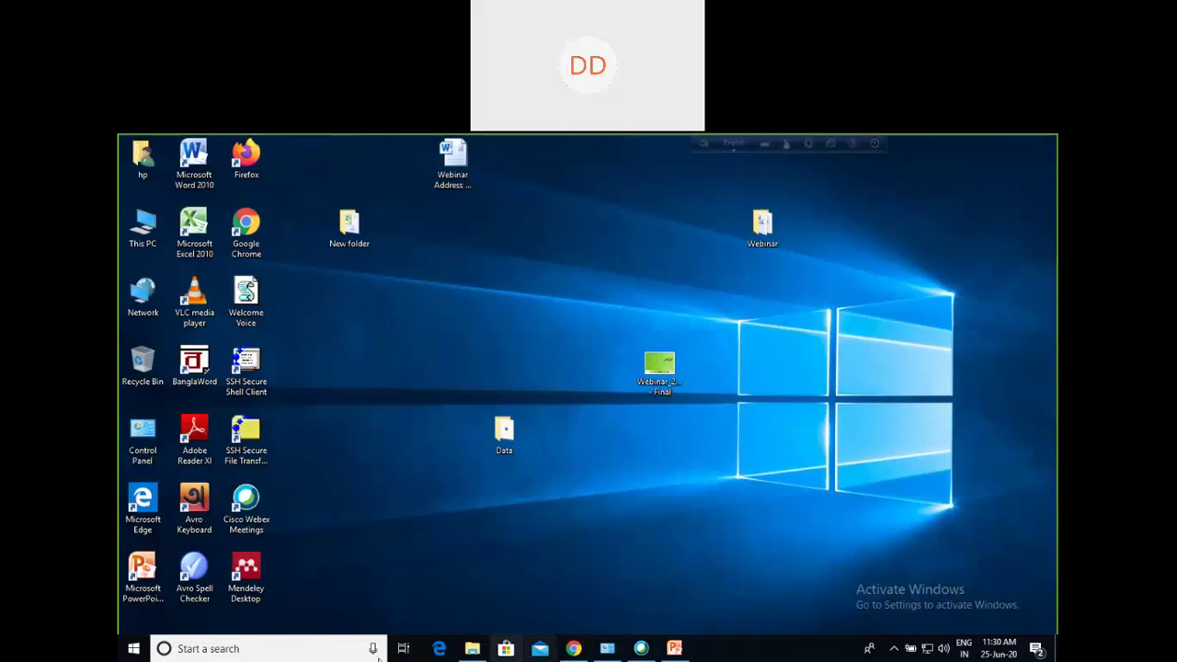
pyautogui.click(288, 648)
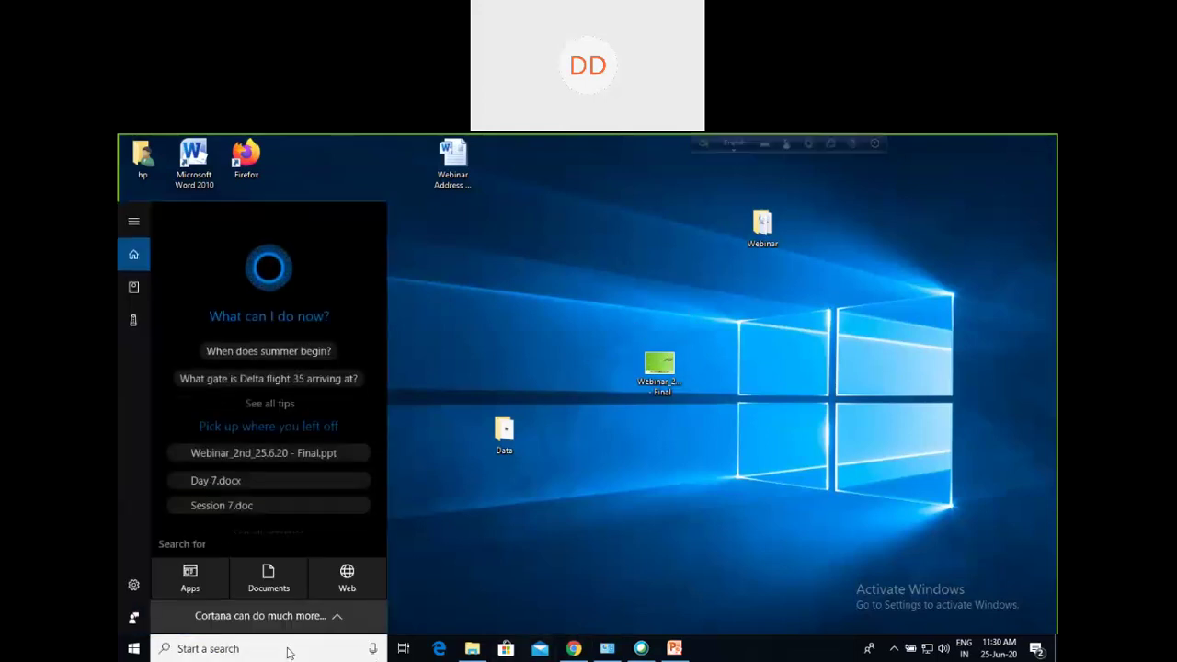
pyautogui.write('ja')
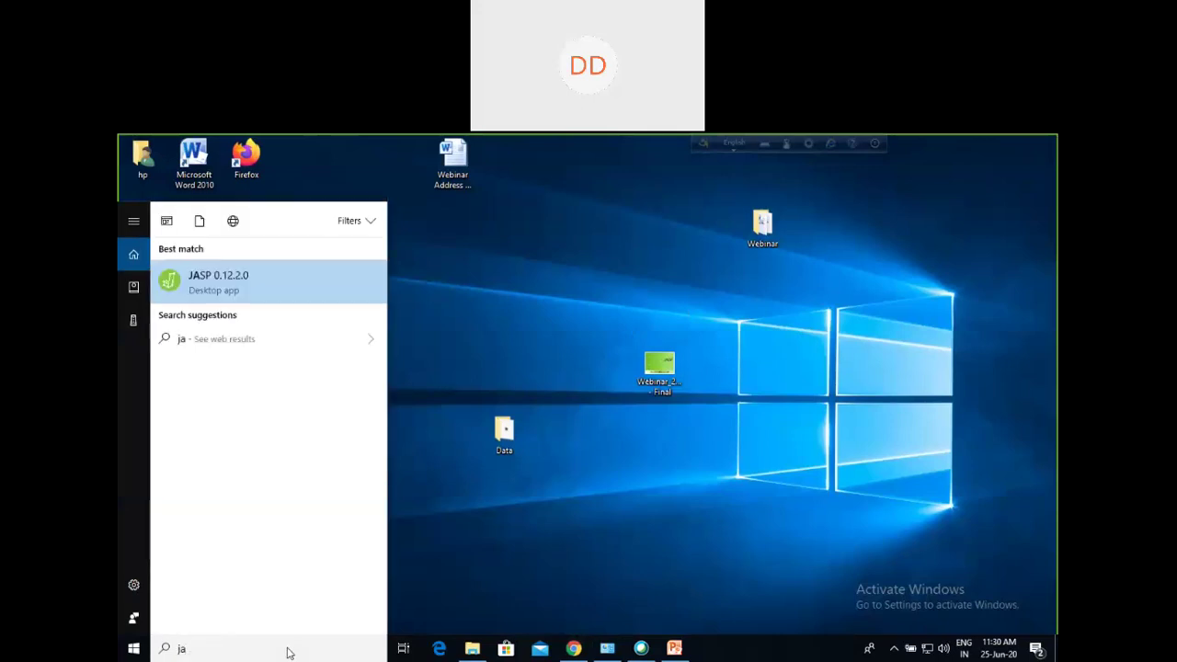
pyautogui.click(268, 287)
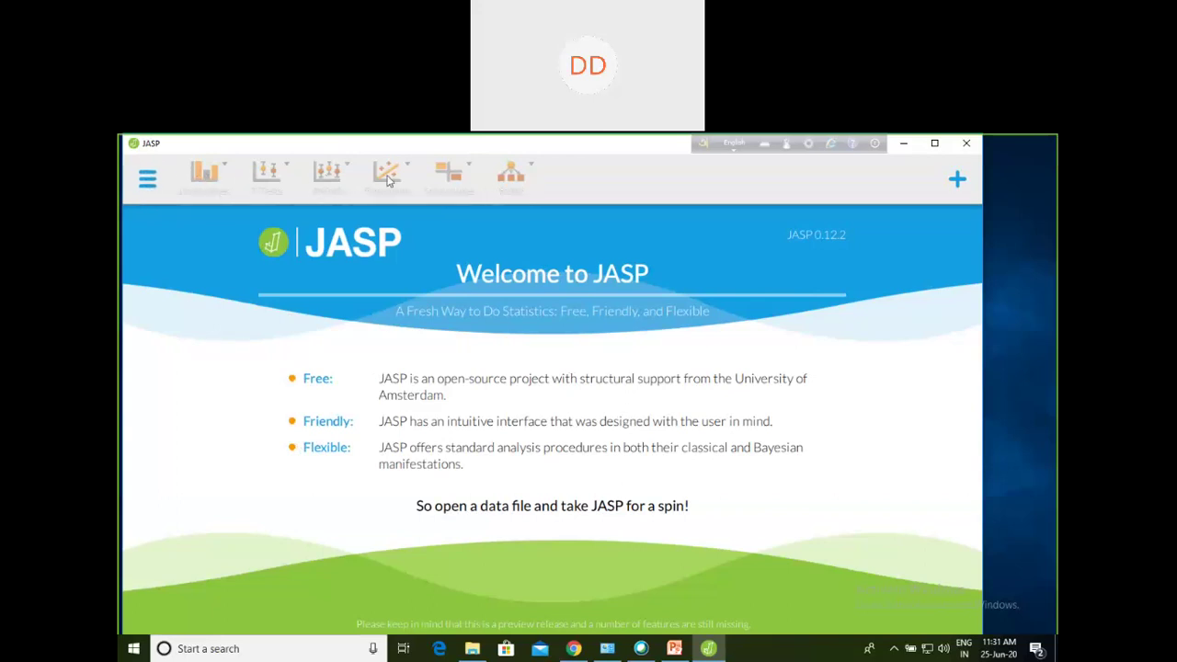
# In the results preferences, turn on fixing the number of decimals for tables and adjust the decimal count
pyautogui.click(147, 180)
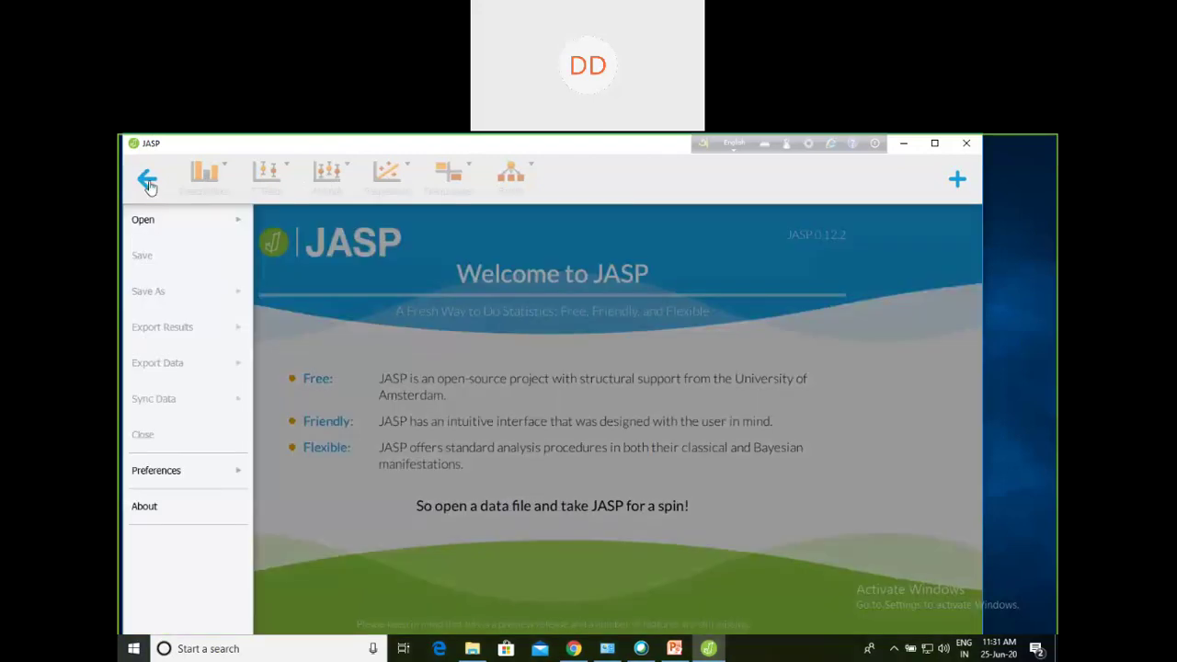
pyautogui.click(156, 222)
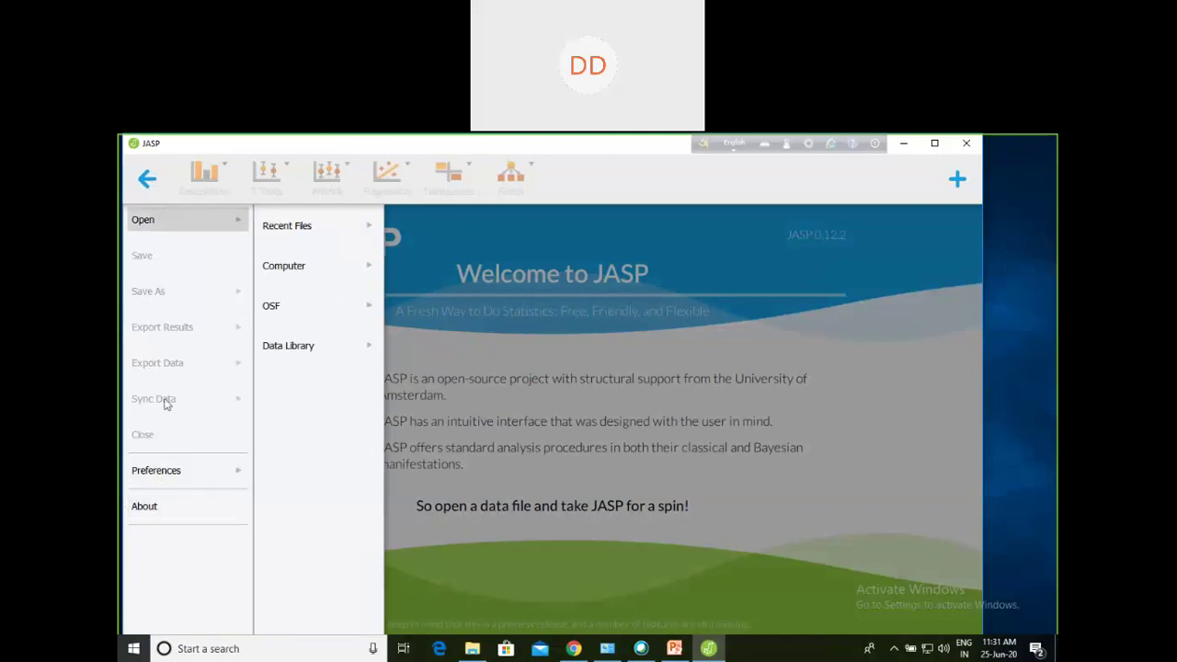
pyautogui.click(163, 482)
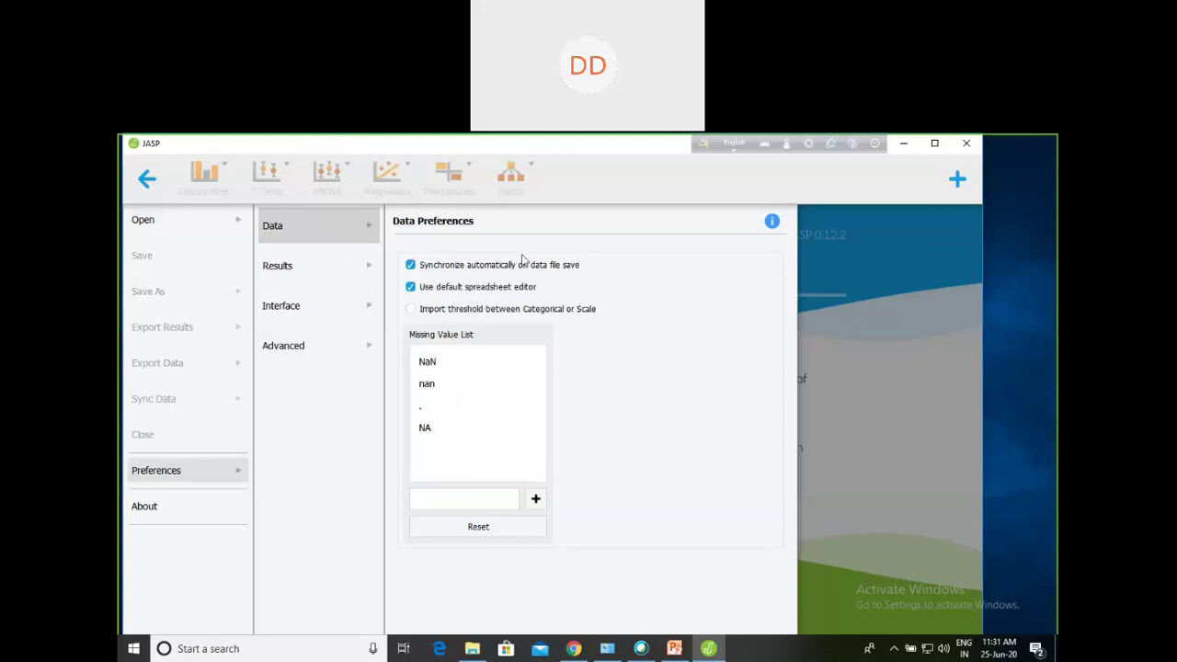
pyautogui.click(300, 274)
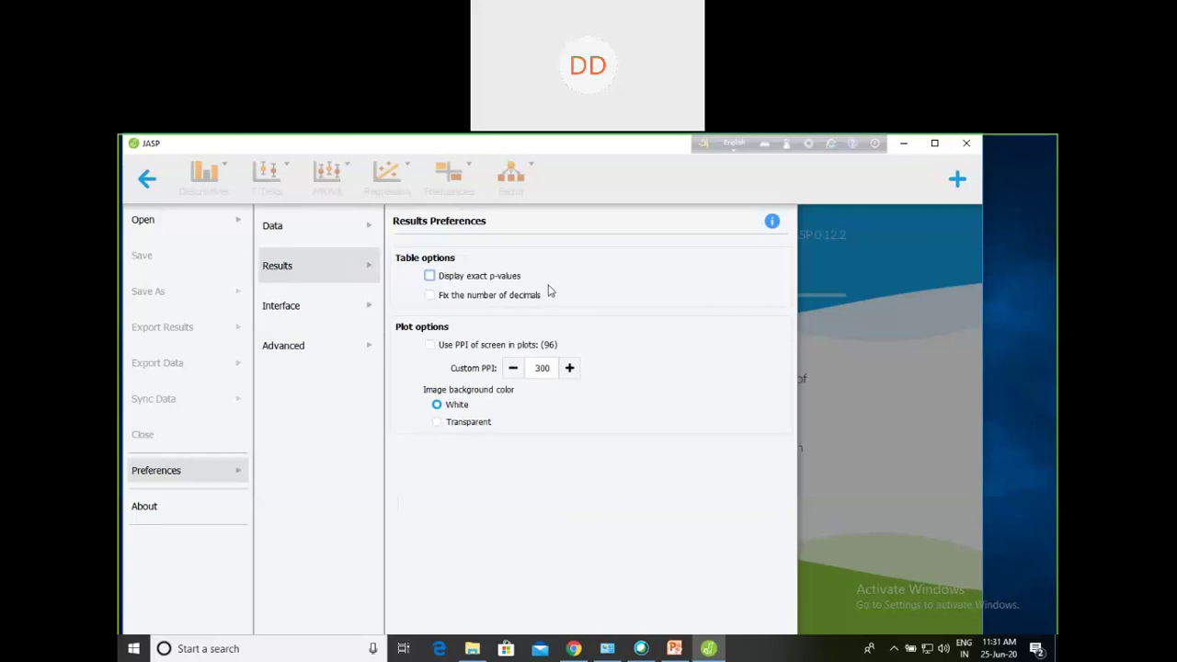
pyautogui.click(429, 295)
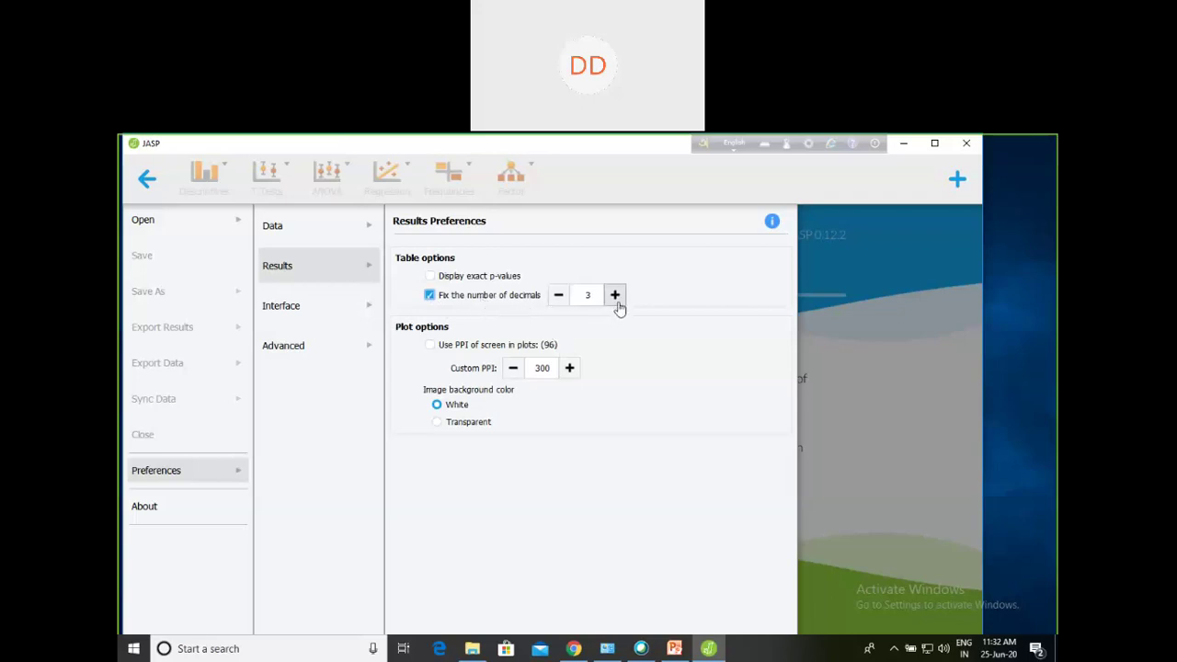
pyautogui.click(559, 296)
pyautogui.click(559, 295)
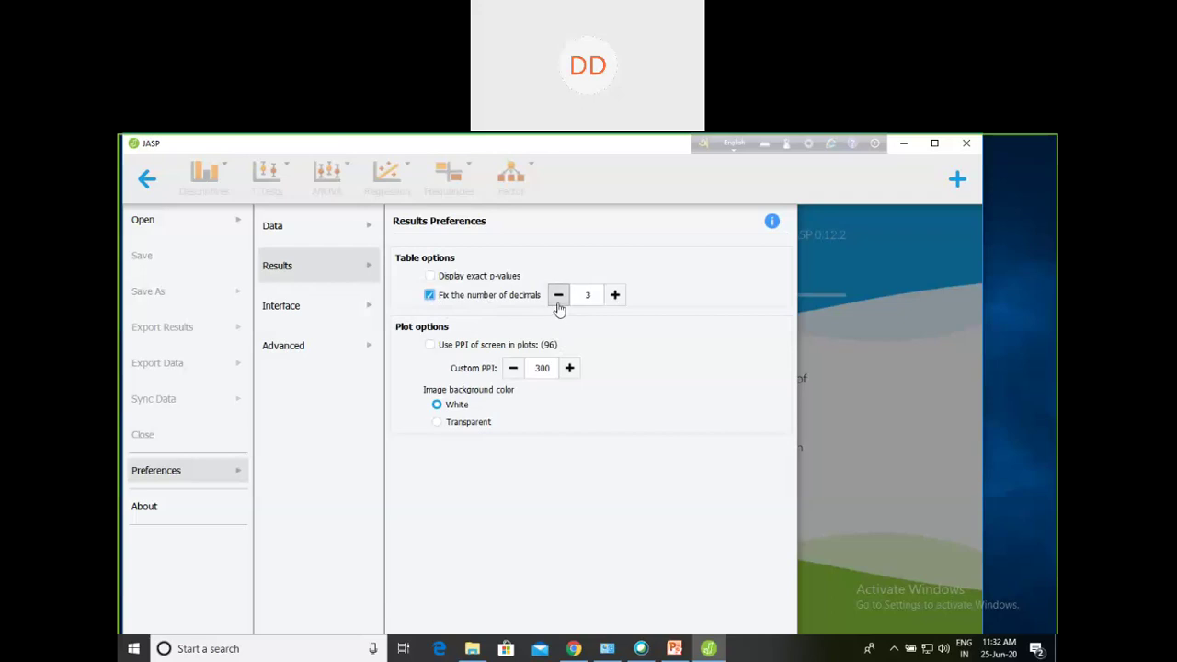
pyautogui.click(615, 296)
# Try the dark theme in the interface preferences and switch back to the light theme
pyautogui.click(301, 318)
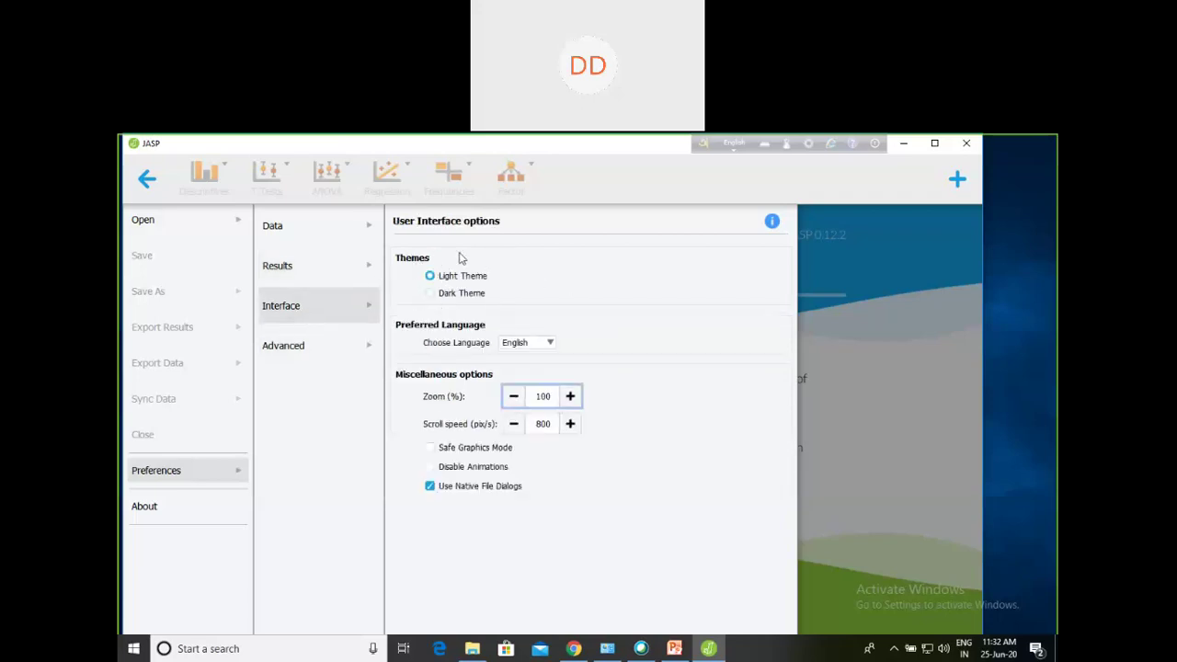
pyautogui.click(430, 296)
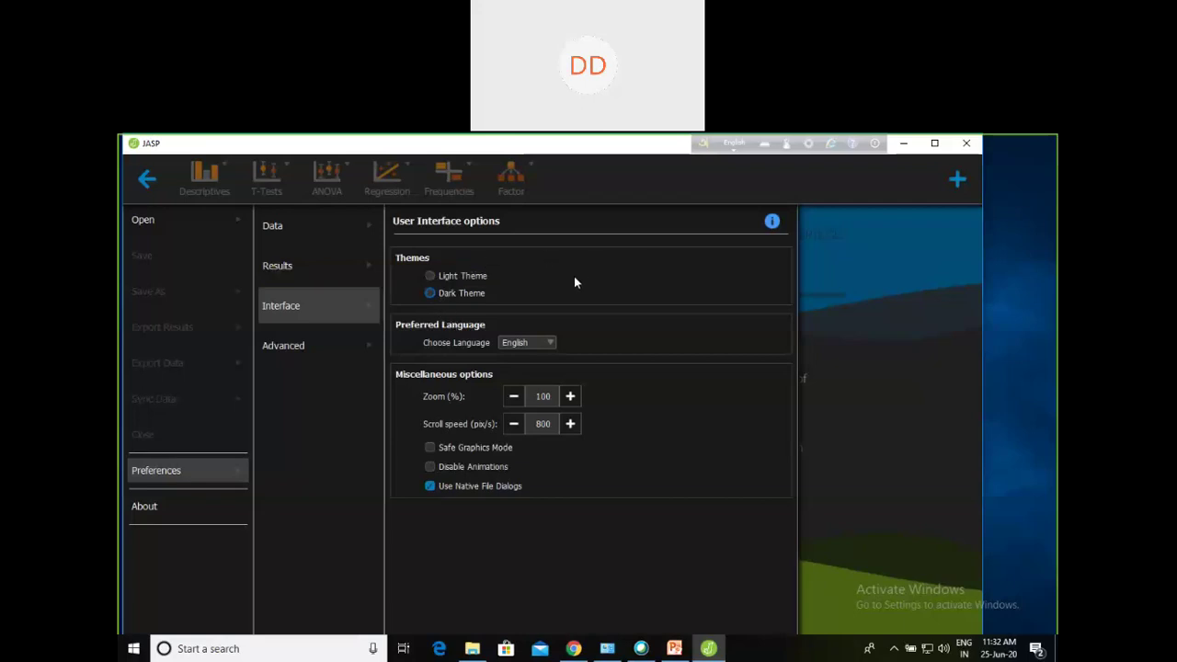
pyautogui.click(433, 277)
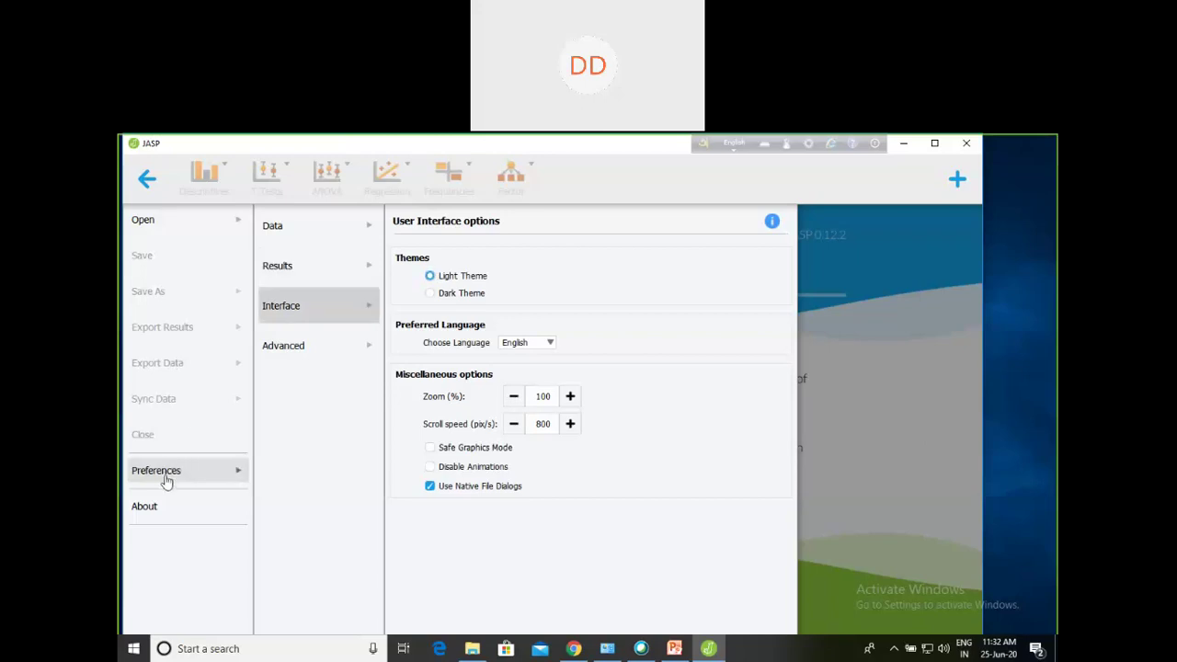
# Look through the recent files, computer folders and data library as sources for opening data
pyautogui.click(147, 224)
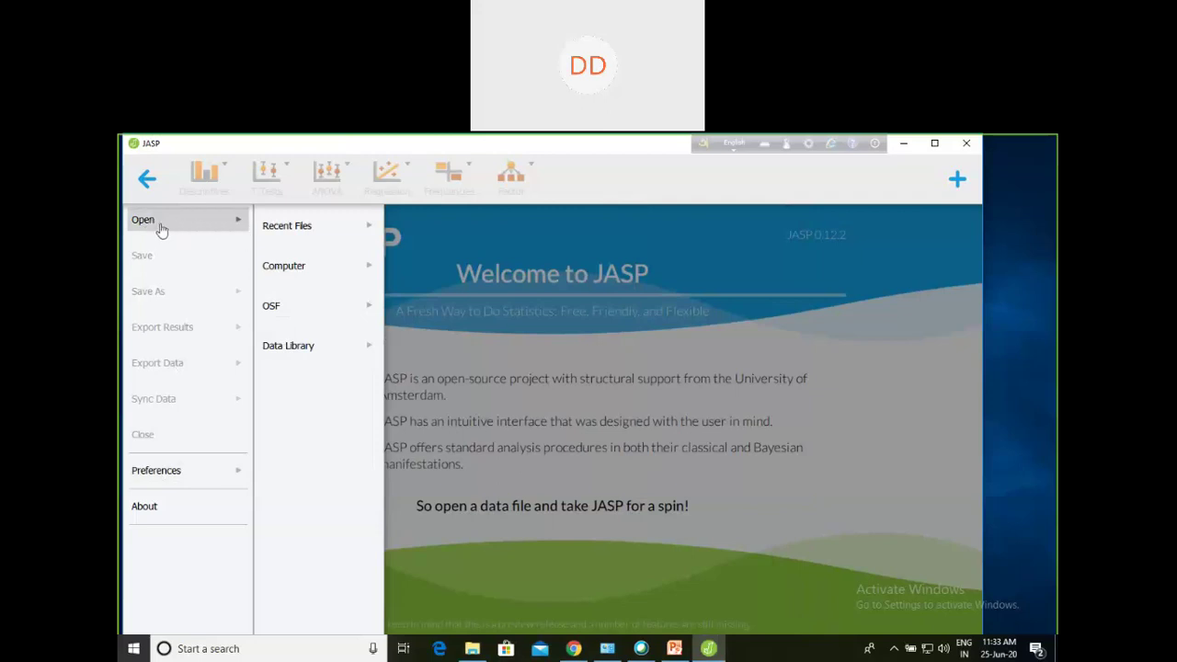
pyautogui.click(313, 228)
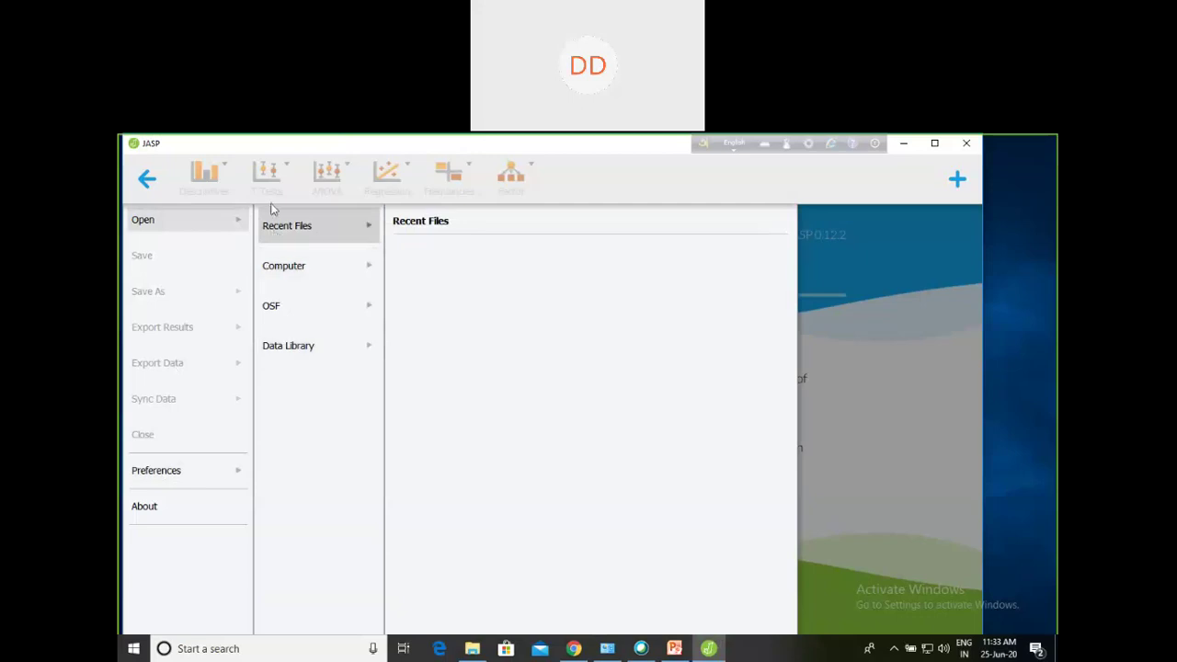
pyautogui.click(280, 361)
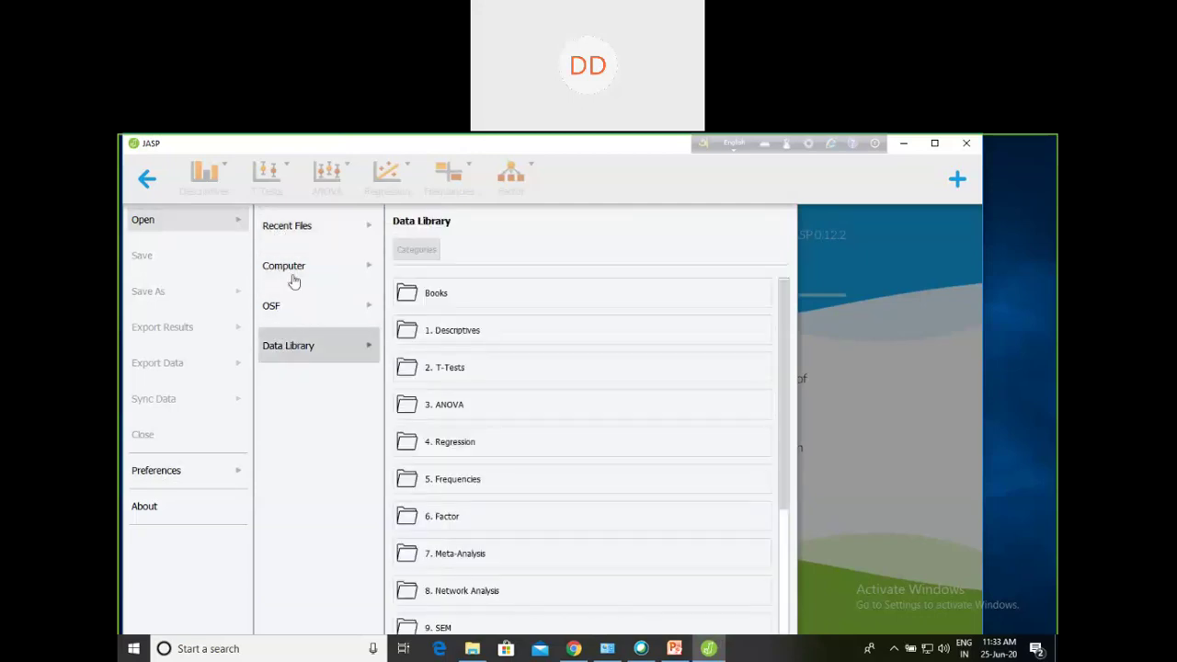
pyautogui.click(290, 229)
pyautogui.click(294, 270)
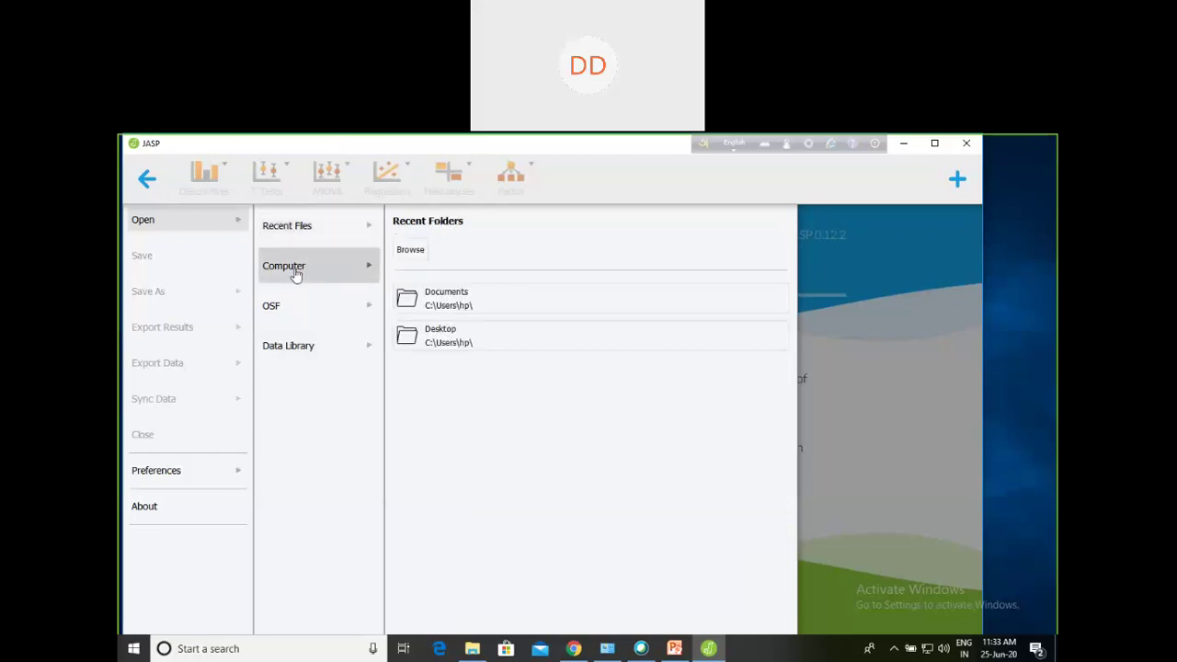
pyautogui.click(291, 350)
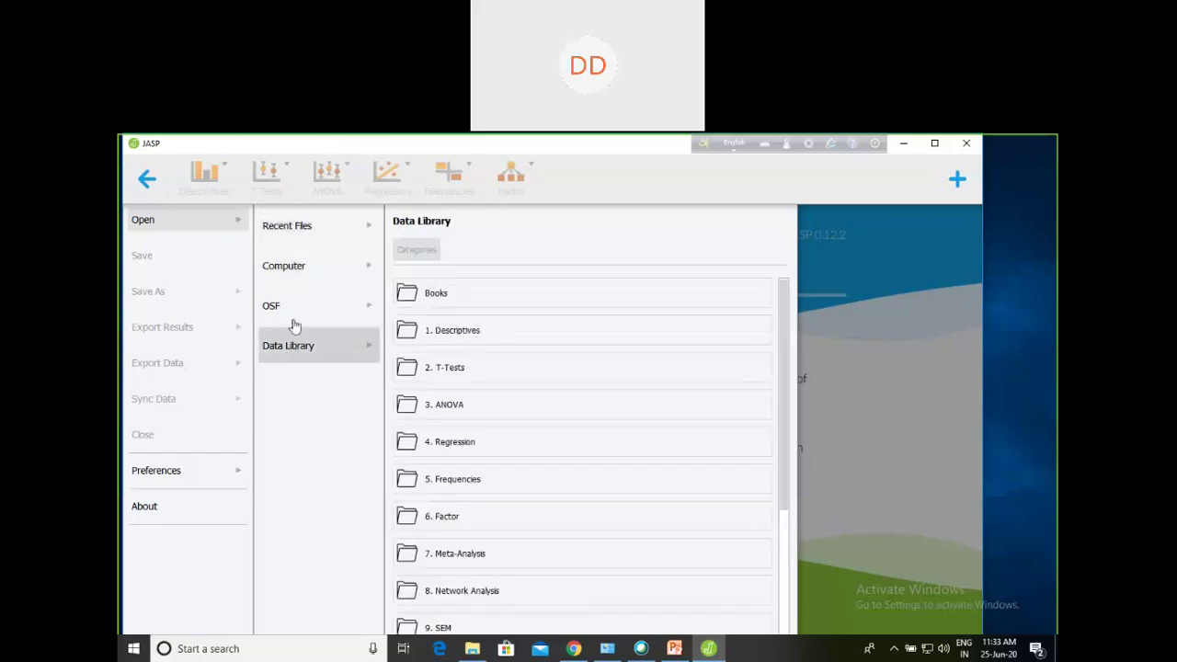
# Open the Descriptive data file from the Data subfolder inside the Desktop's Data folder
pyautogui.click(294, 274)
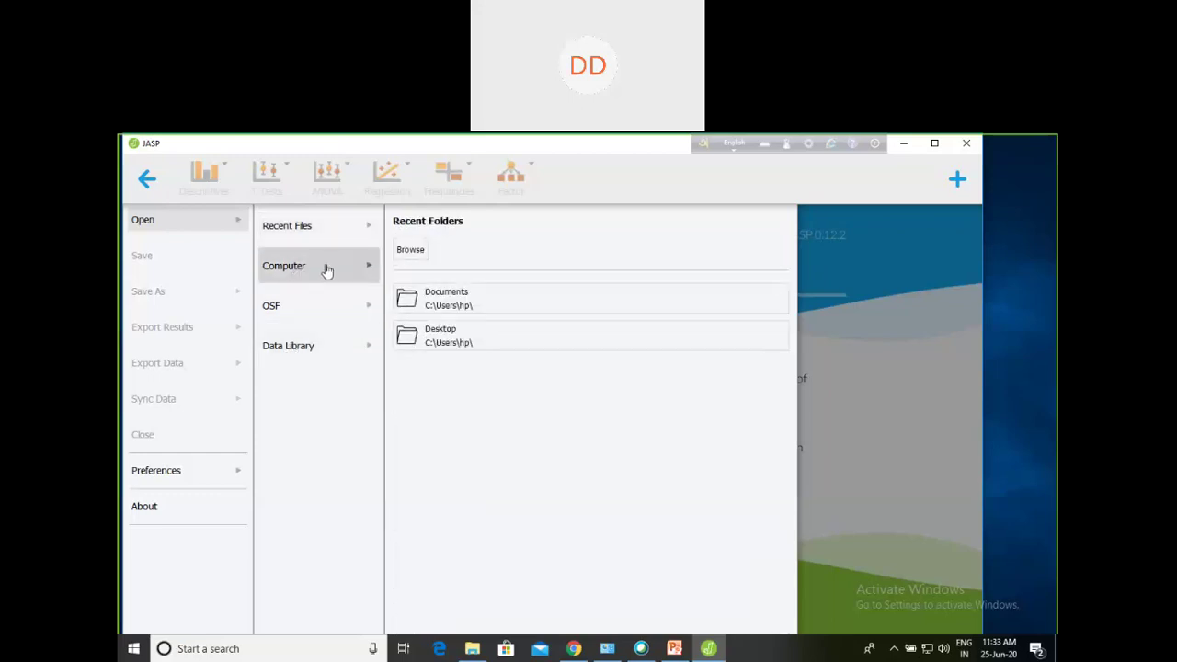
pyautogui.click(411, 253)
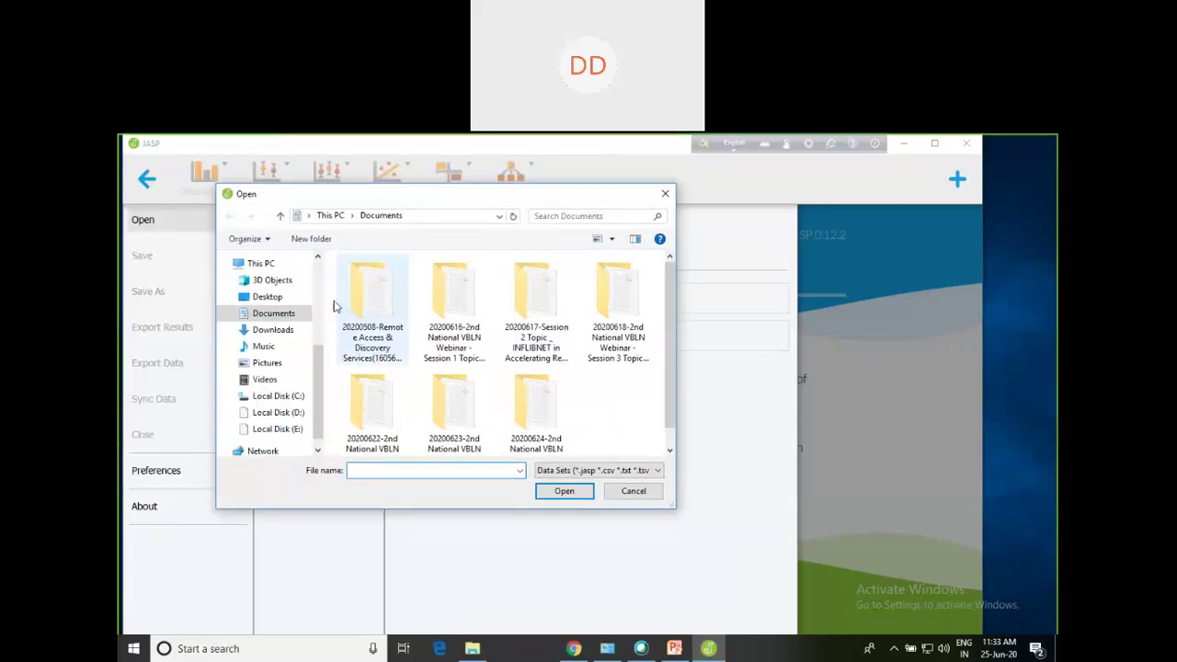
pyautogui.moveTo(313, 368); pyautogui.dragTo(319, 302)
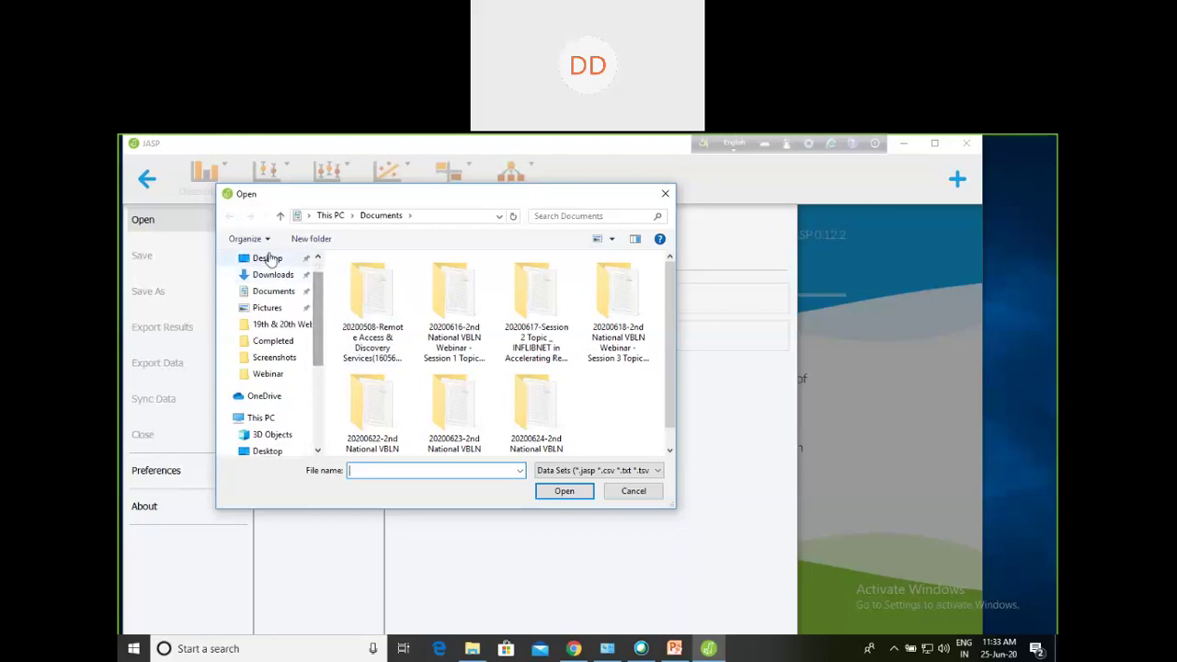
pyautogui.click(267, 260)
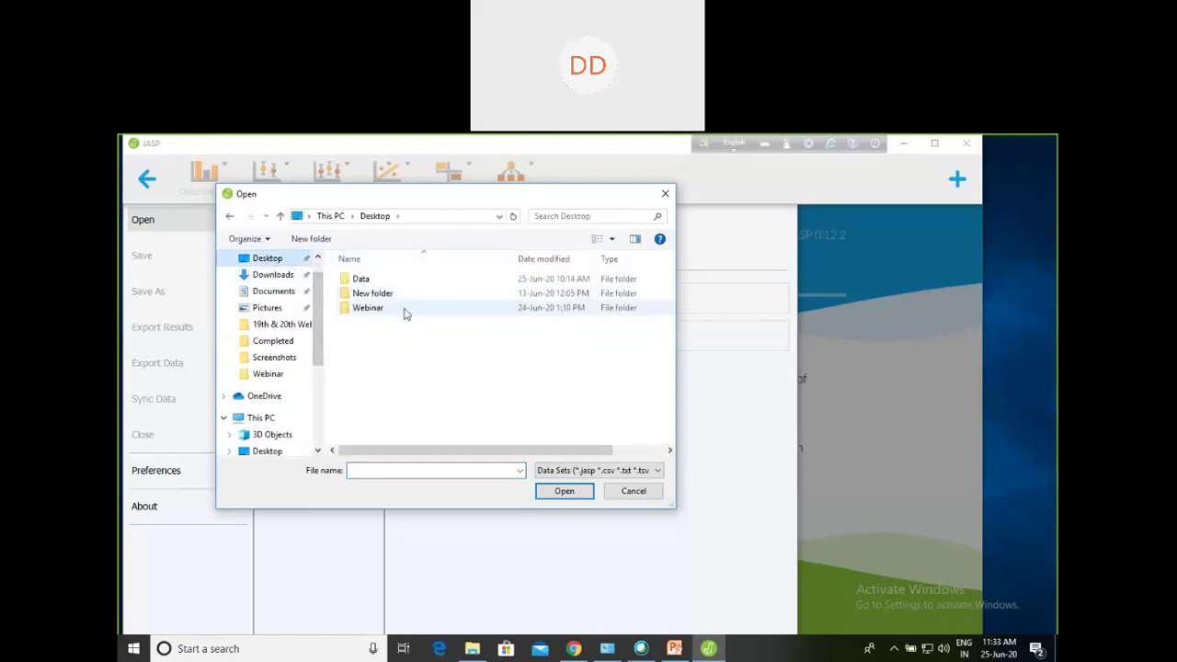
pyautogui.doubleClick(392, 280)
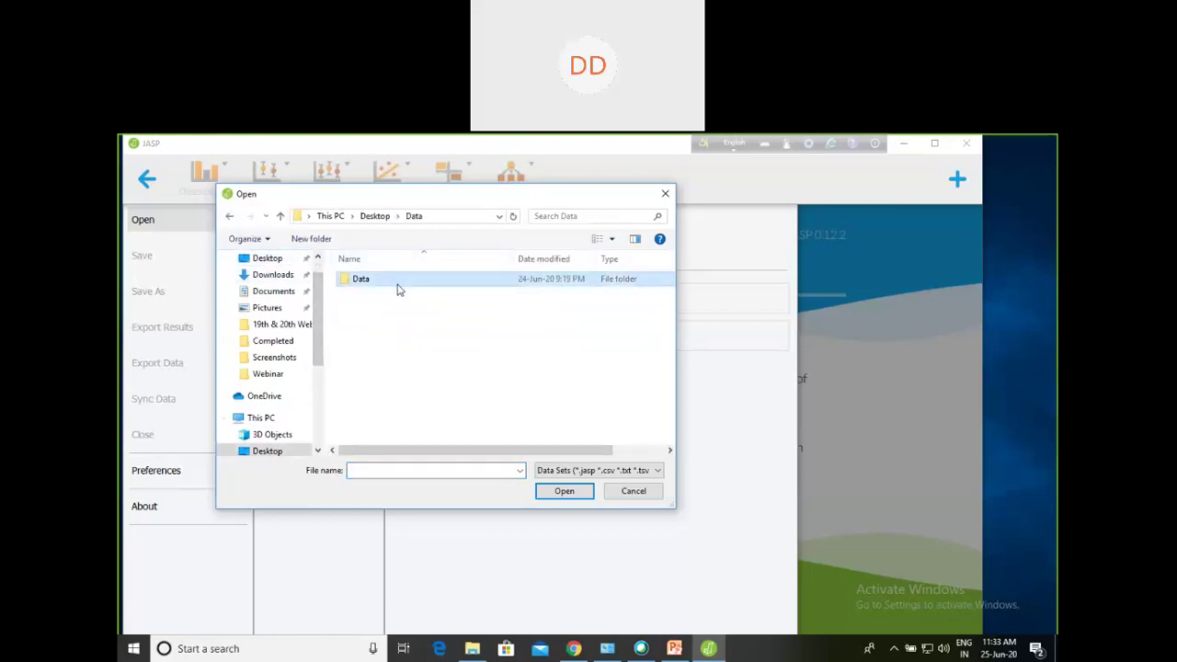
pyautogui.doubleClick(399, 287)
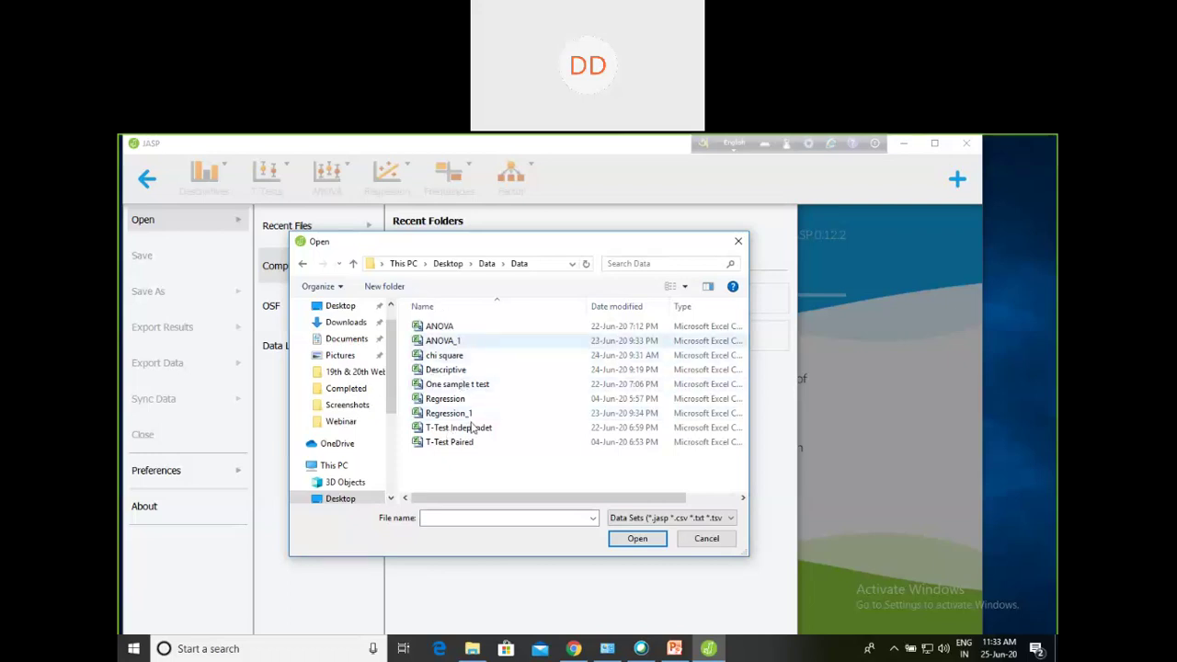
pyautogui.click(451, 370)
pyautogui.click(640, 544)
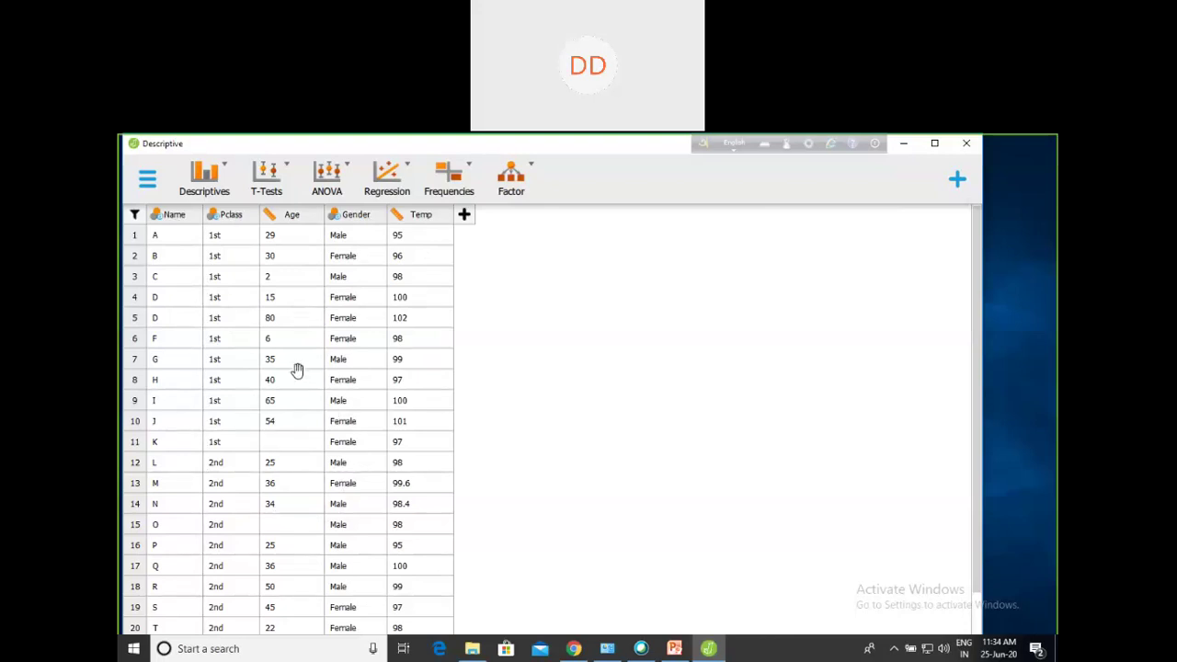
# Review the loaded rows, open the data for editing in Excel, and maximize the workbook after dismissing the activation wizard
pyautogui.scroll(-2, 297, 370)
pyautogui.scroll(2, 299, 369)
pyautogui.scroll(-2, 321, 371)
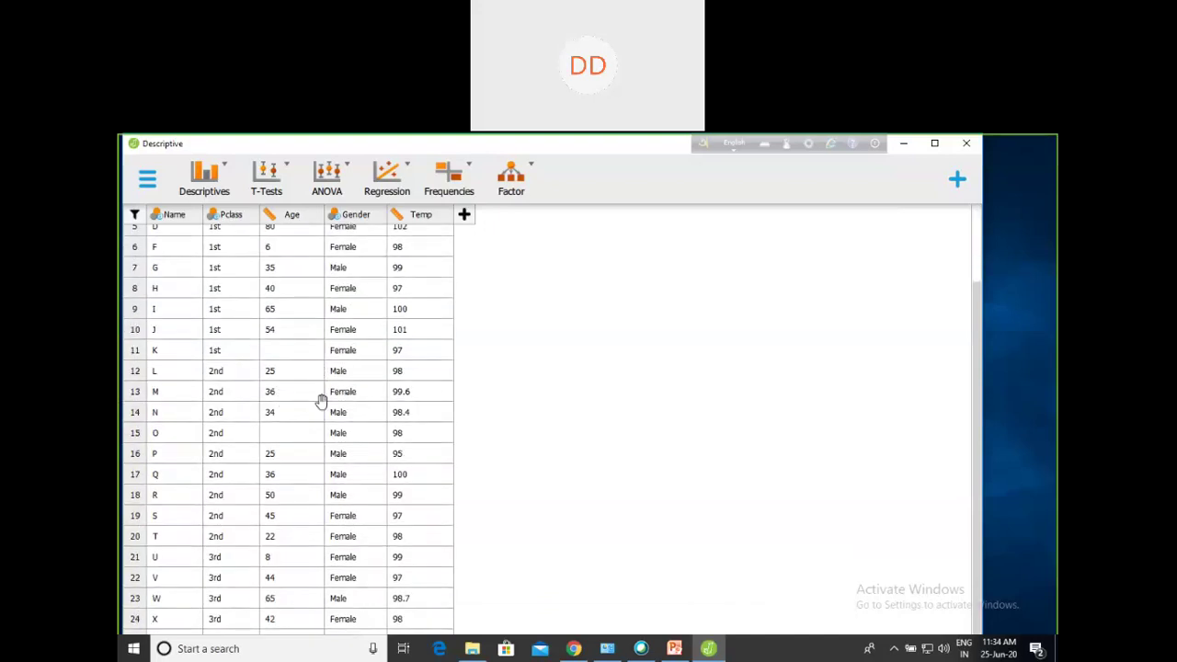
pyautogui.scroll(2, 318, 401)
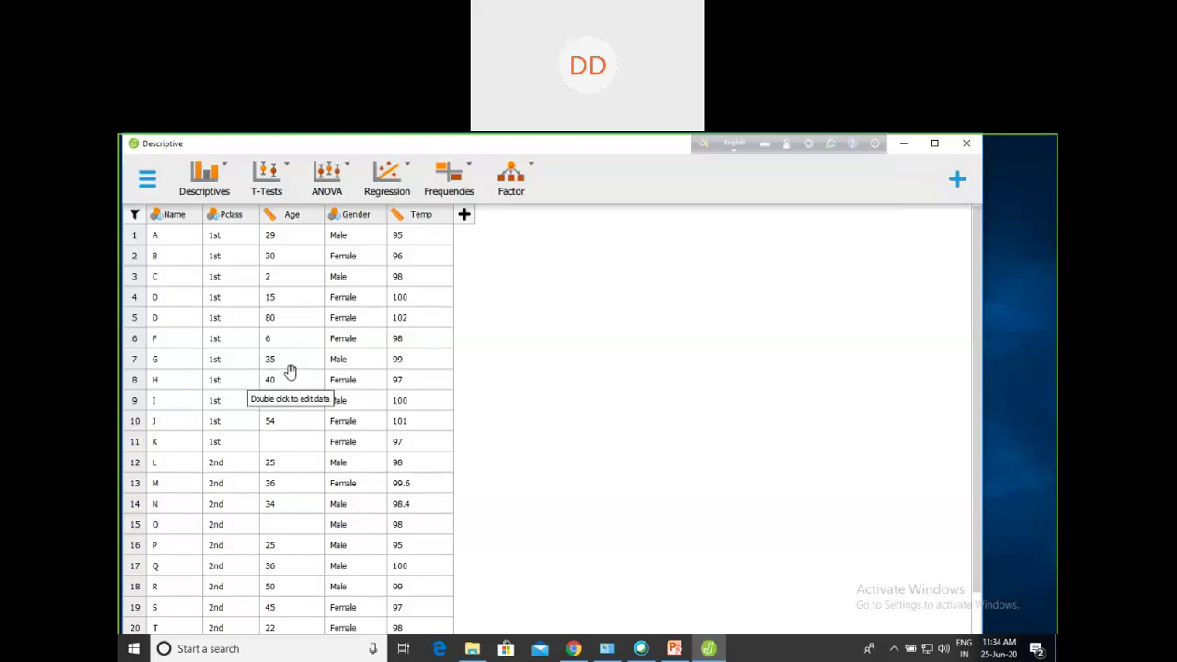
pyautogui.doubleClick(290, 371)
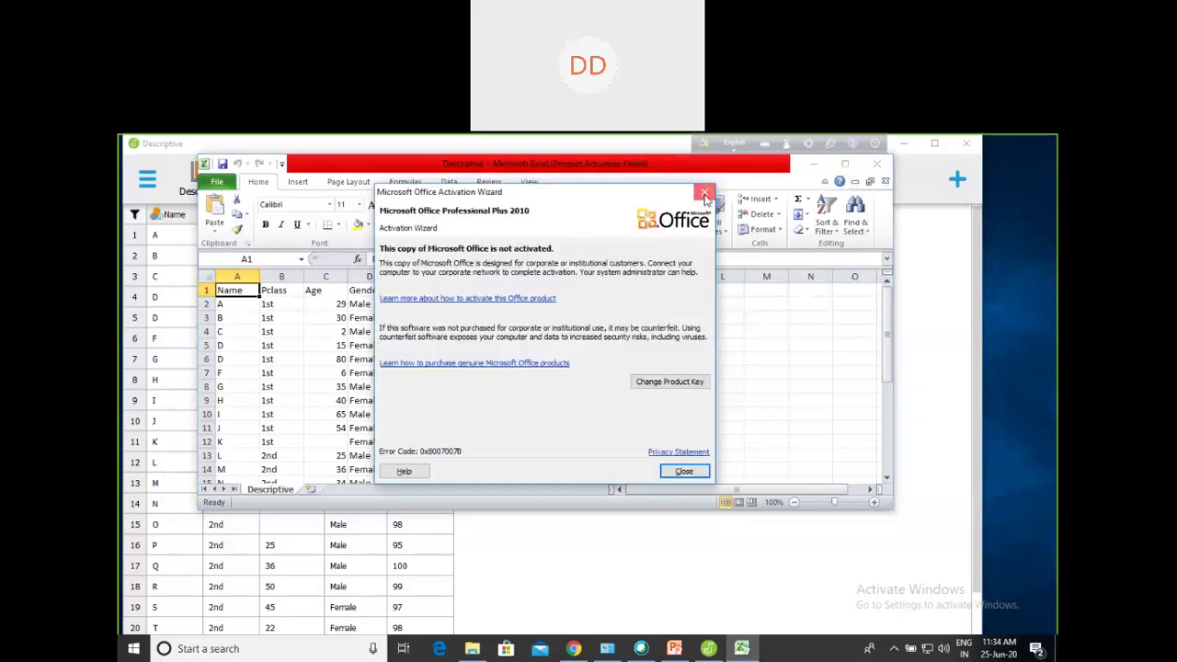
pyautogui.click(705, 192)
pyautogui.click(844, 164)
pyautogui.click(594, 402)
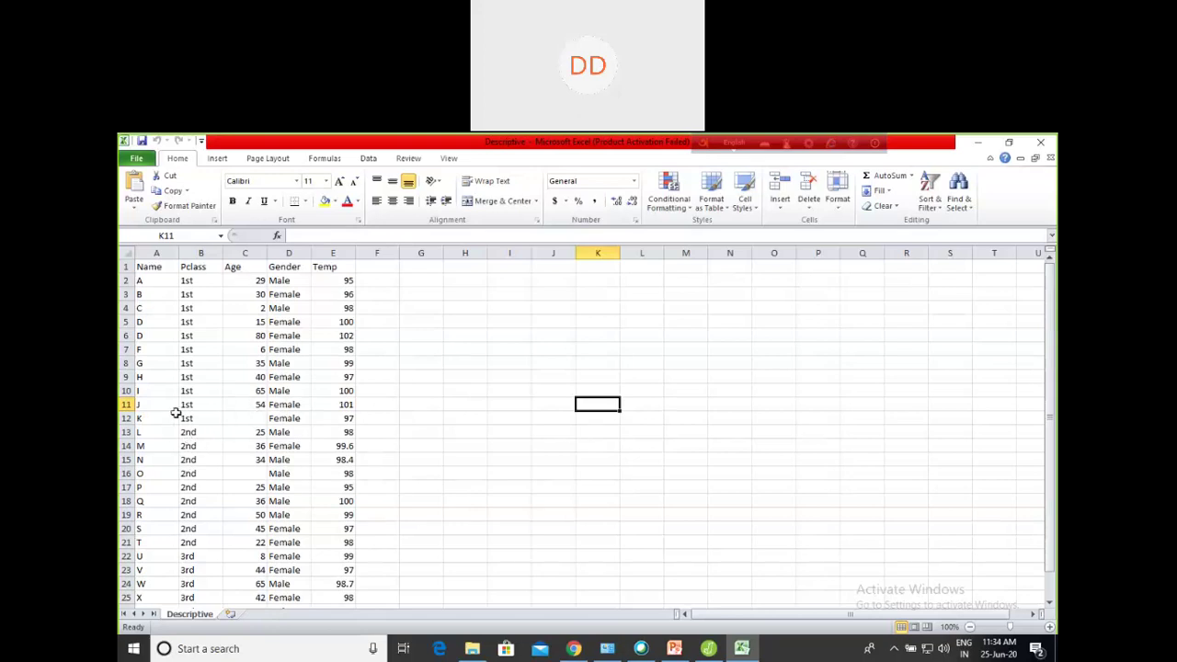
# Enter 30 as the missing age for K in cell C12
pyautogui.click(243, 419)
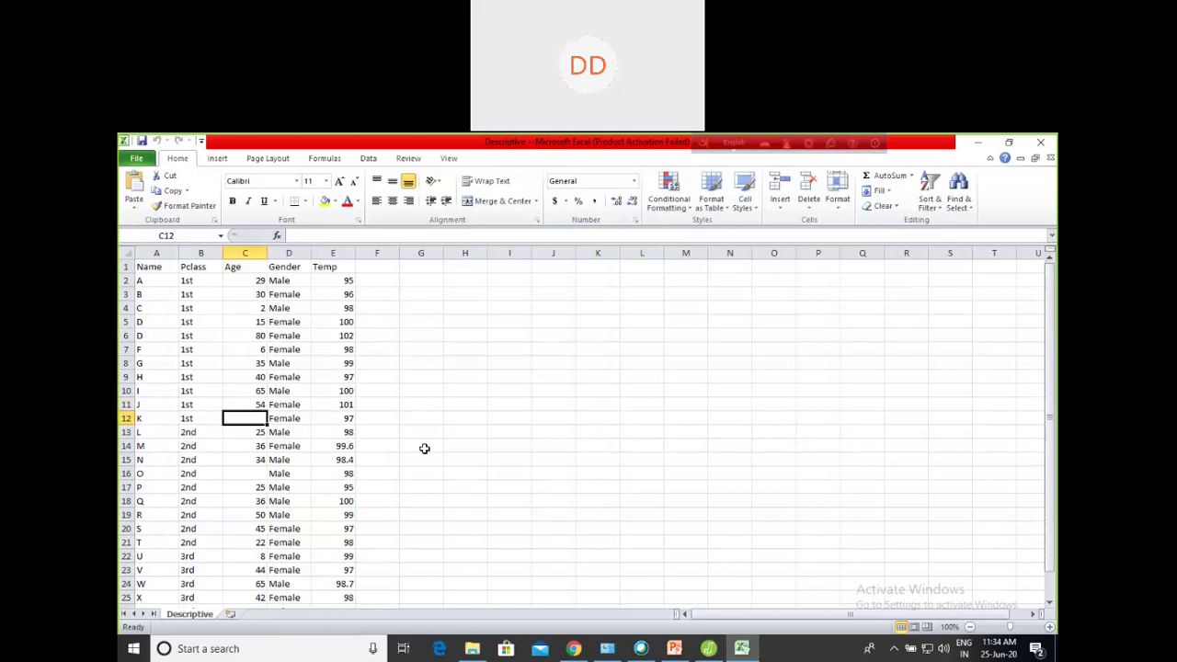
pyautogui.write('30')
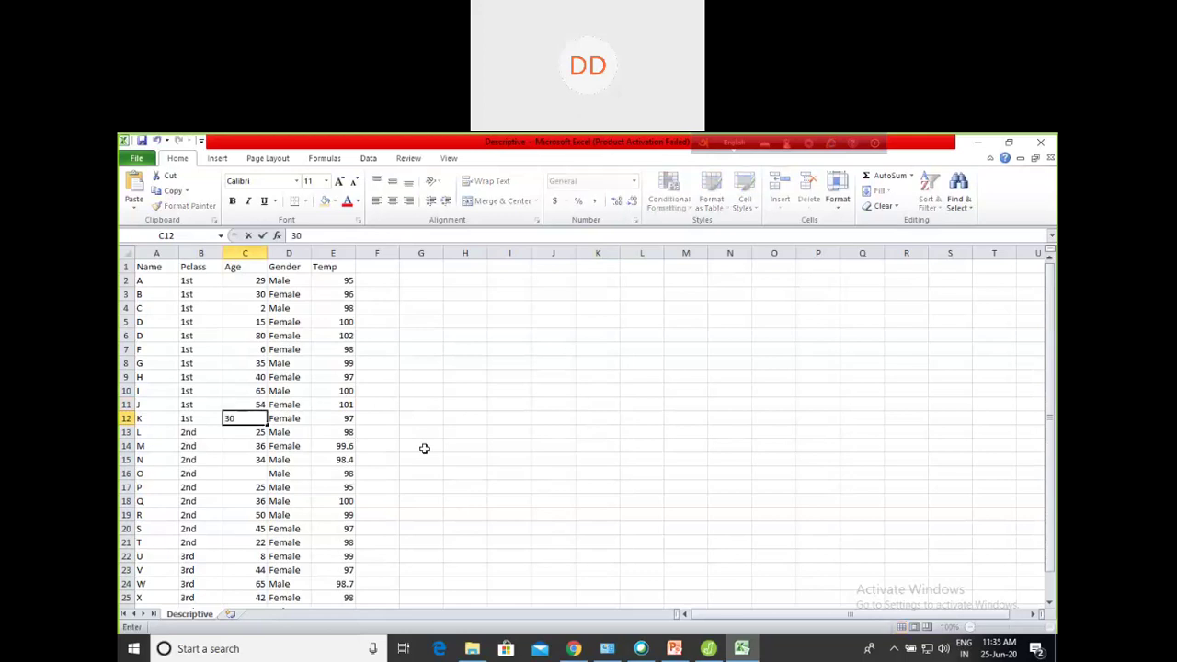
pyautogui.click(441, 395)
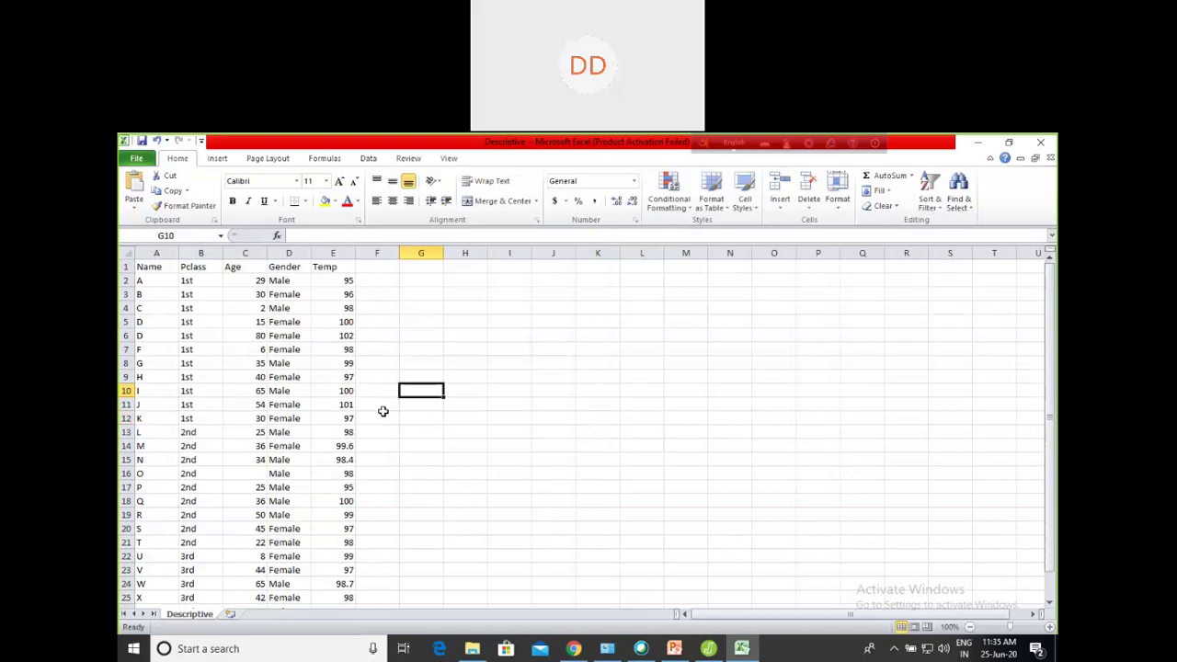
# Save the workbook, keeping the CSV format, and return to the data set in JASP
pyautogui.click(143, 140)
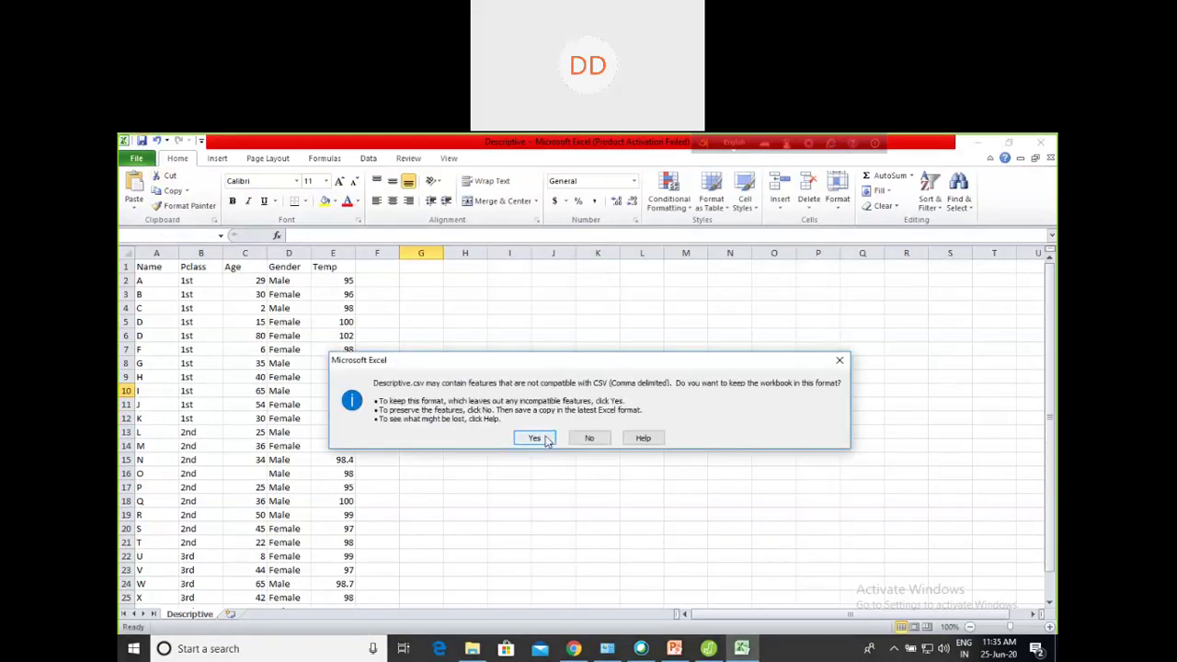
pyautogui.click(534, 438)
pyautogui.click(982, 143)
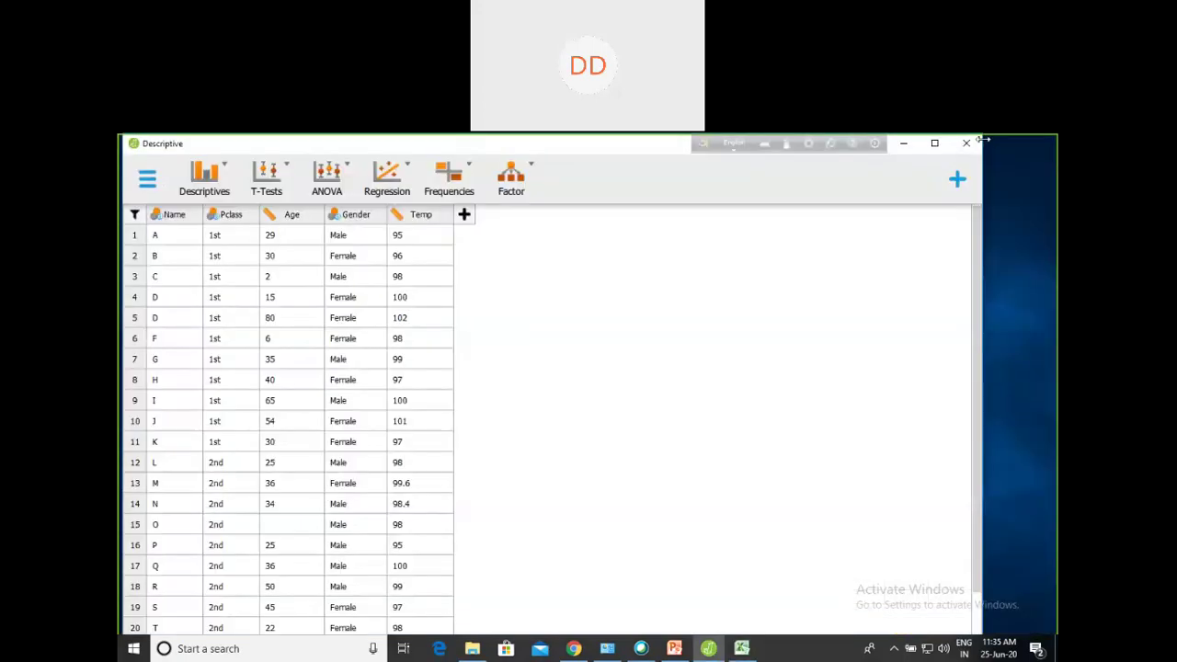
# Look over the Descriptive workbook in Excel and return to the data set in JASP
pyautogui.click(740, 650)
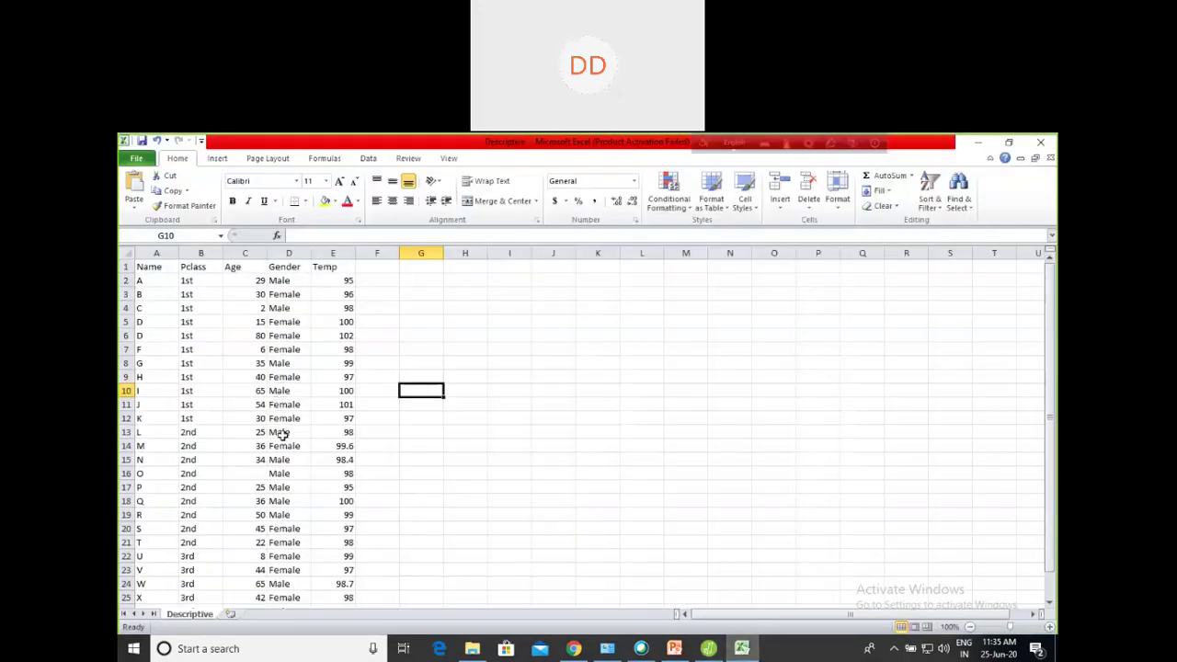
pyautogui.click(977, 145)
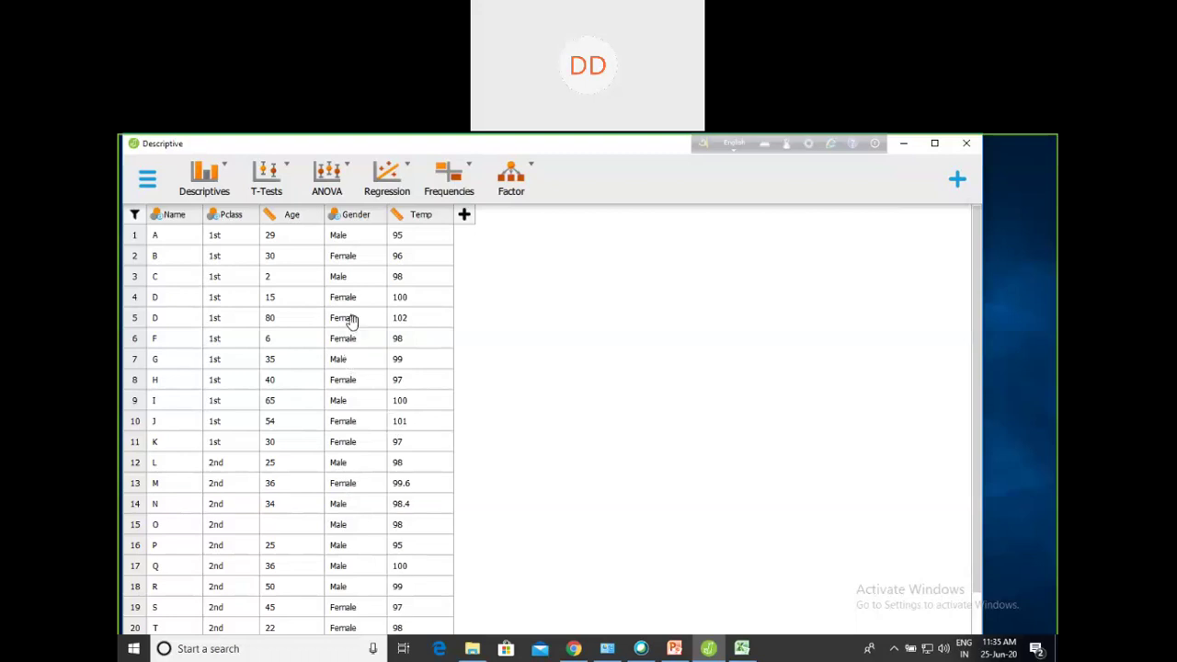
# Exclude the Male rows with the Gender column's label filter, include them again, and close the label editor
pyautogui.click(357, 217)
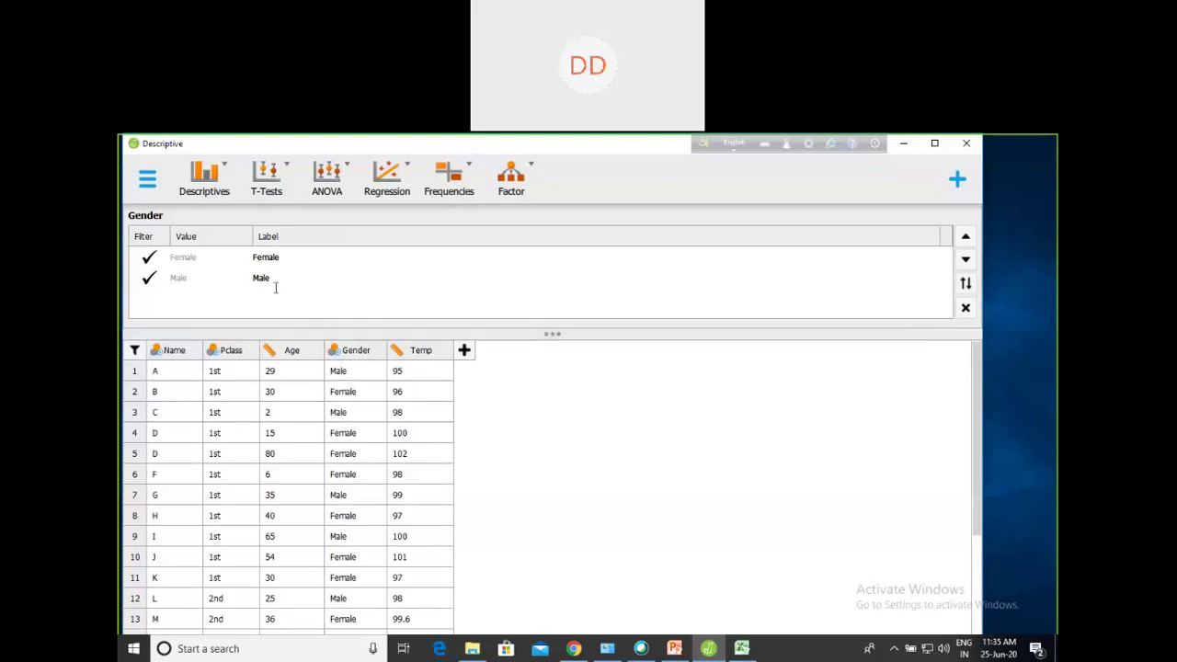
pyautogui.click(150, 278)
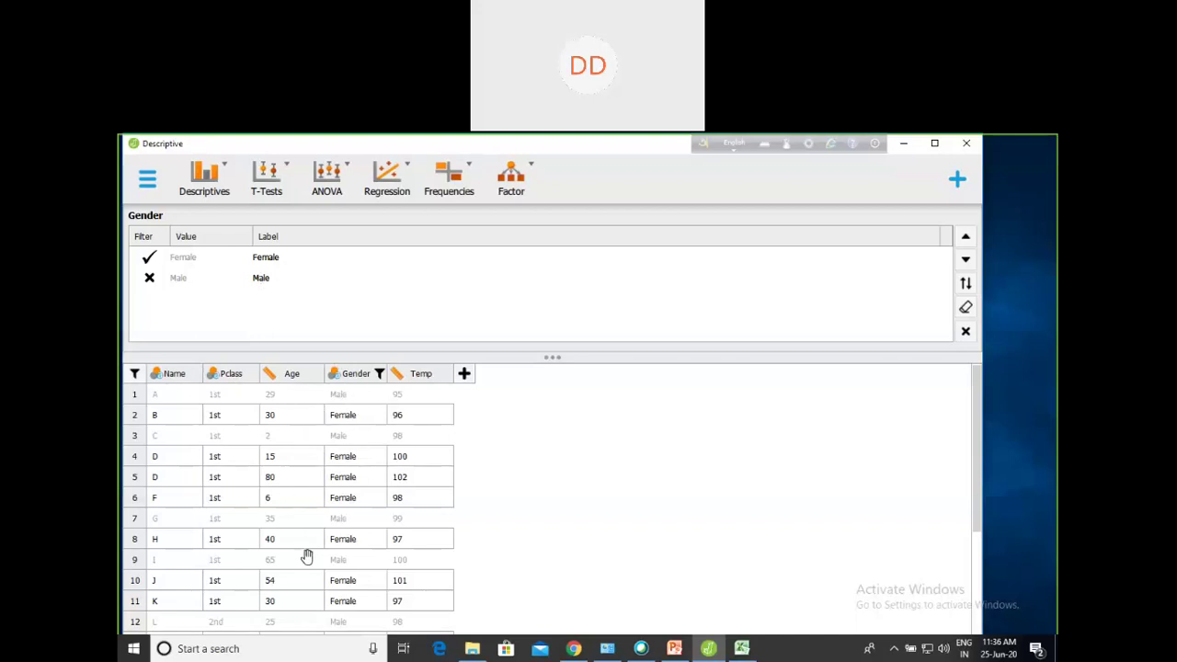
pyautogui.scroll(-1, 306, 556)
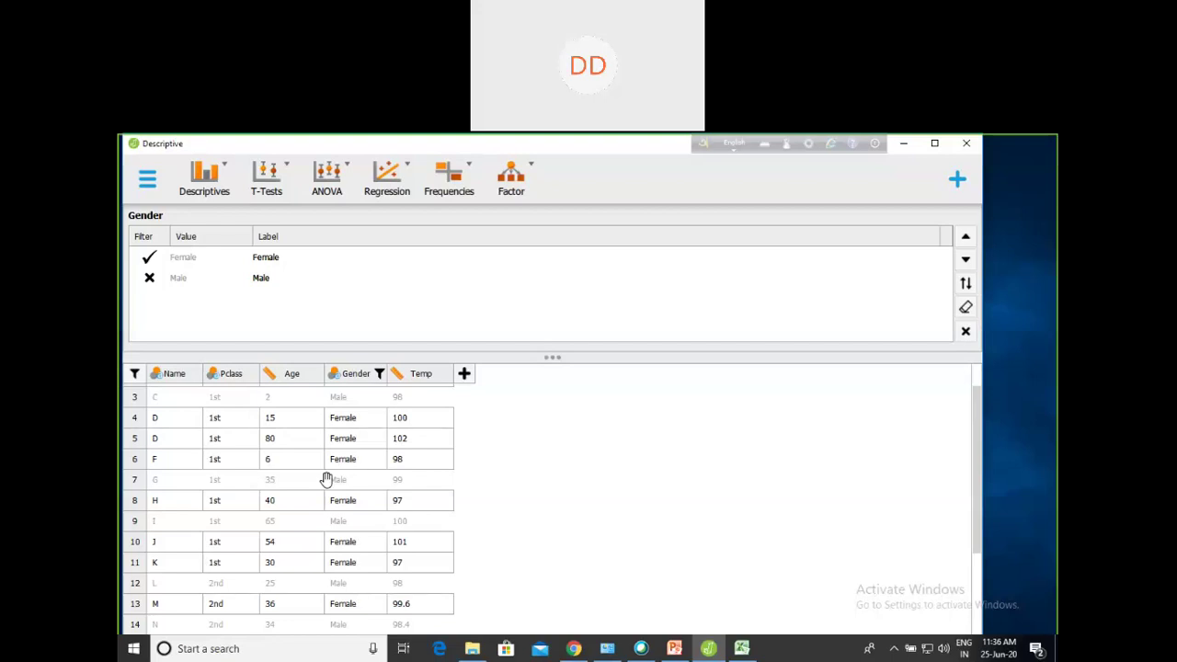
pyautogui.click(150, 279)
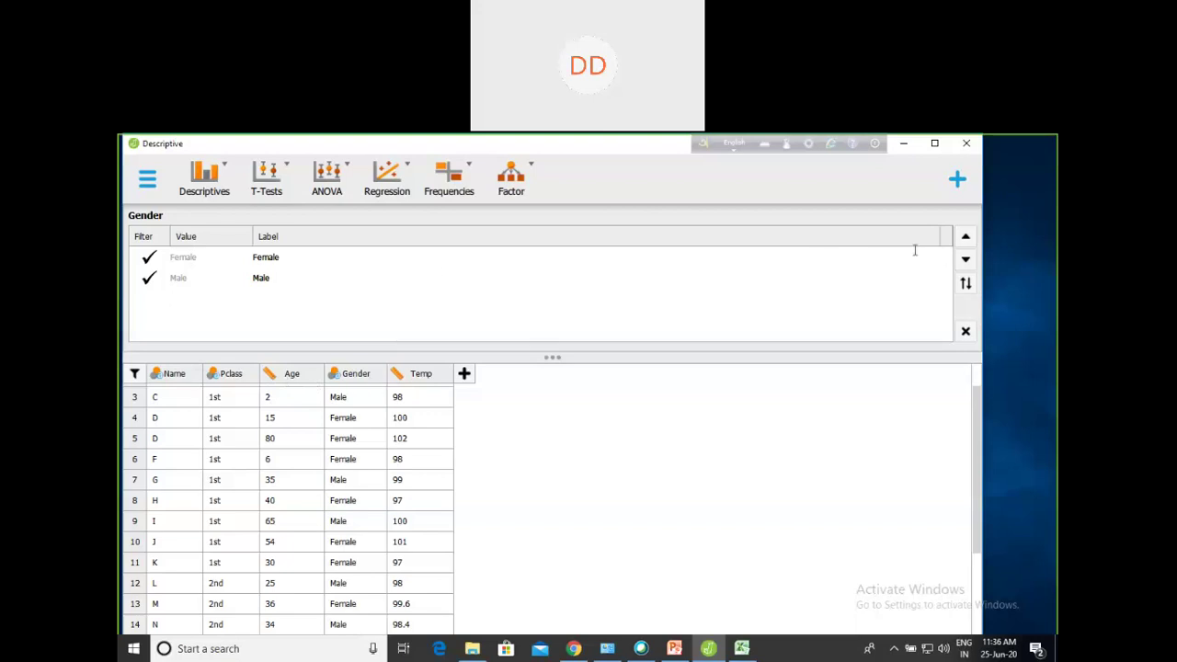
pyautogui.click(965, 331)
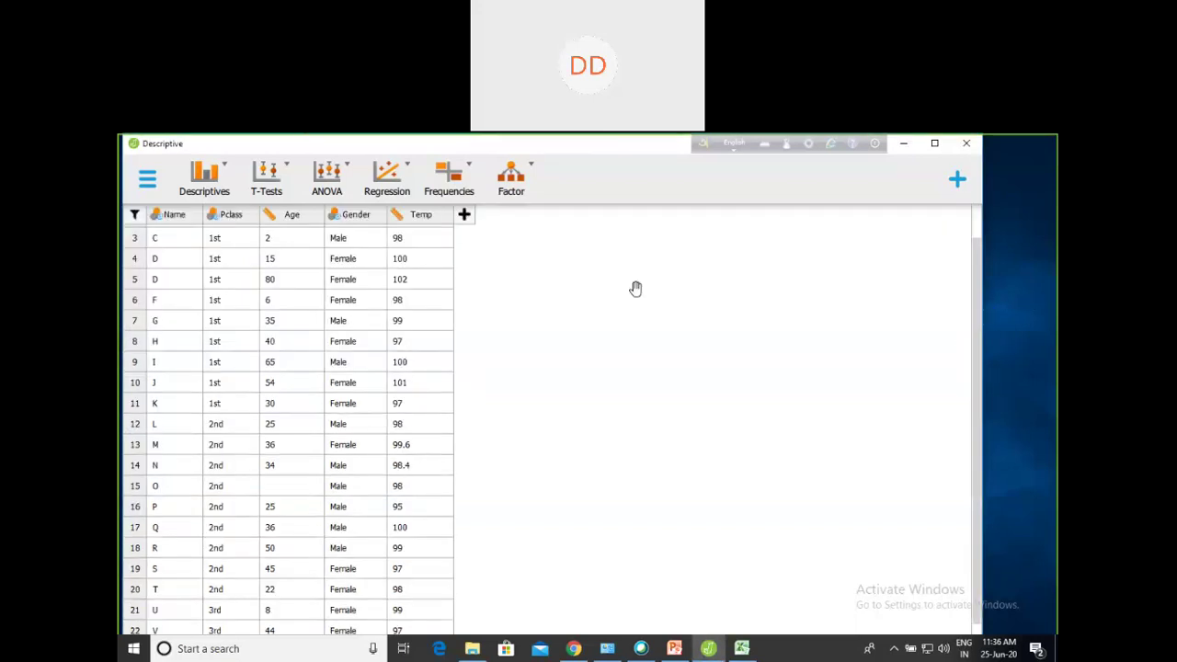
# Exclude the 3rd class rows with the Pclass label filter, review the rows, include them again, and close the label editor
pyautogui.click(225, 222)
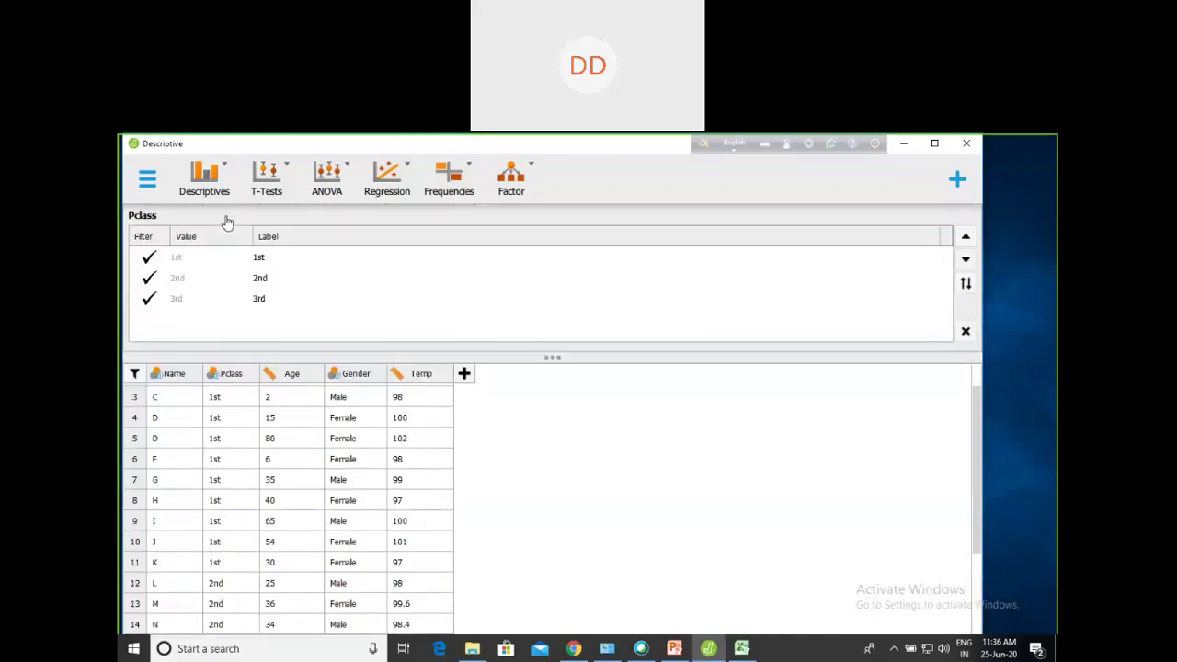
pyautogui.click(149, 299)
pyautogui.scroll(-4, 266, 436)
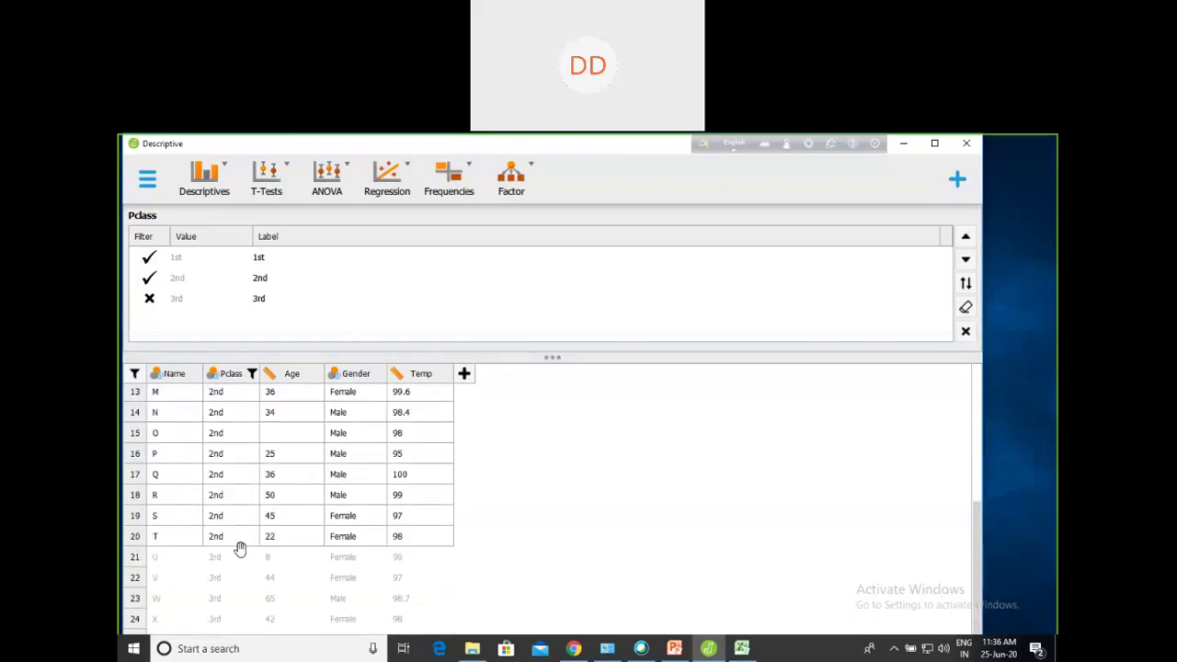
pyautogui.scroll(5, 236, 572)
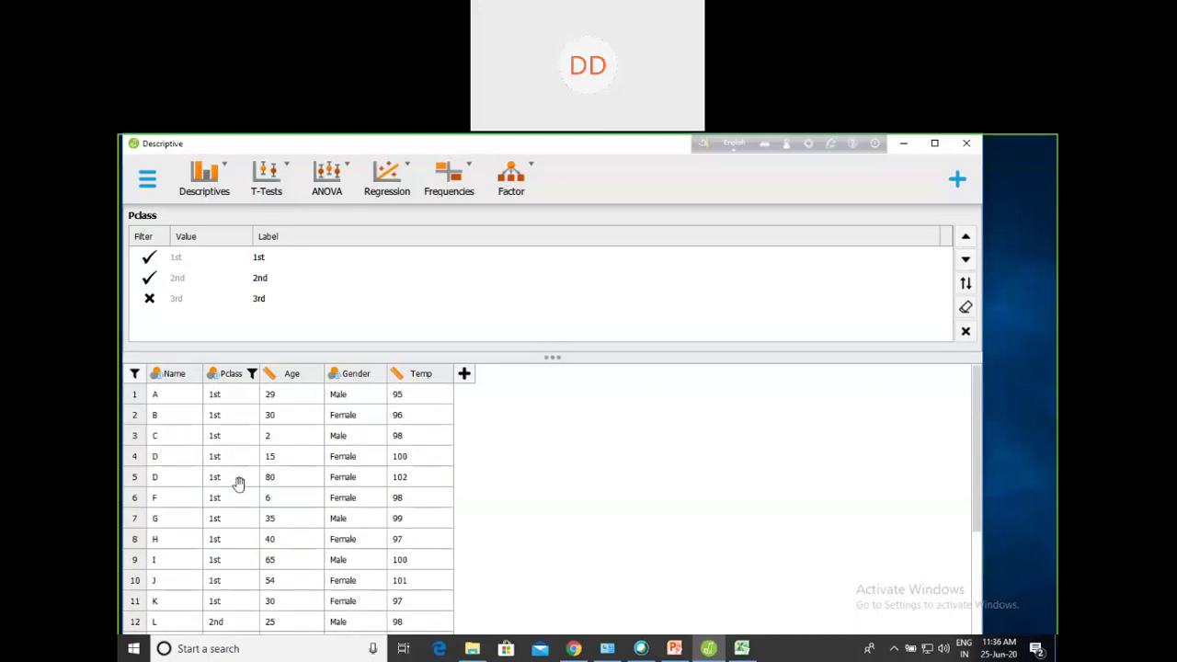
pyautogui.click(149, 300)
pyautogui.click(966, 333)
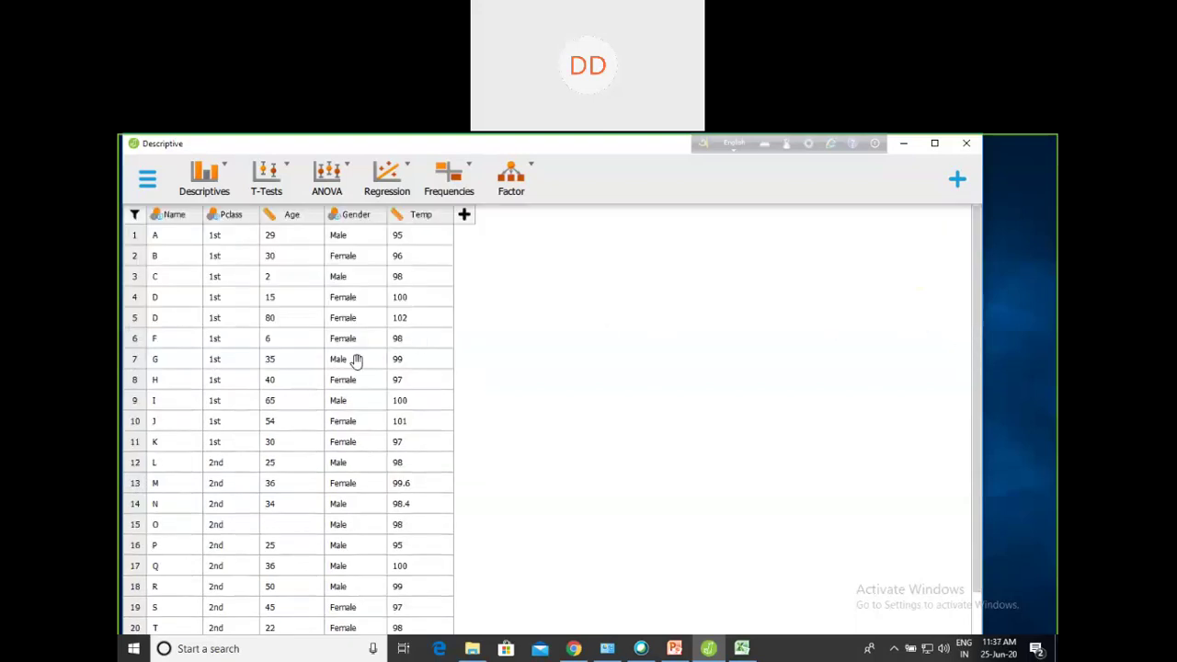
# Build and apply the filter Pclass ≠ 1st, and review which rows of the data set it excludes
pyautogui.click(135, 215)
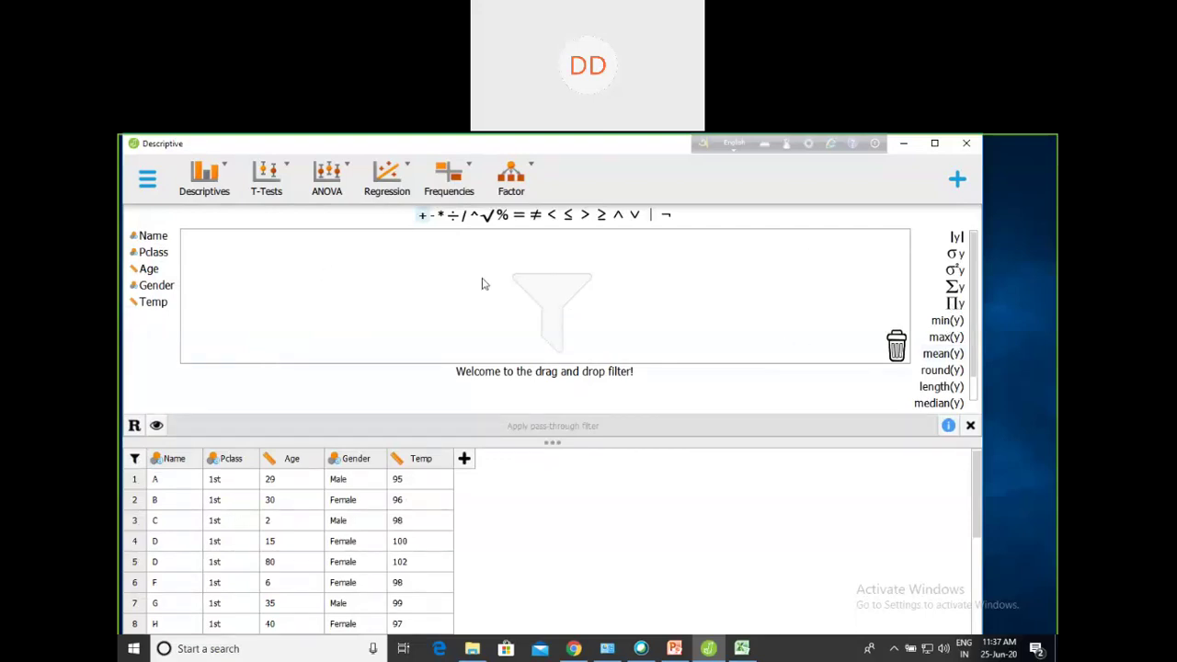
pyautogui.doubleClick(153, 252)
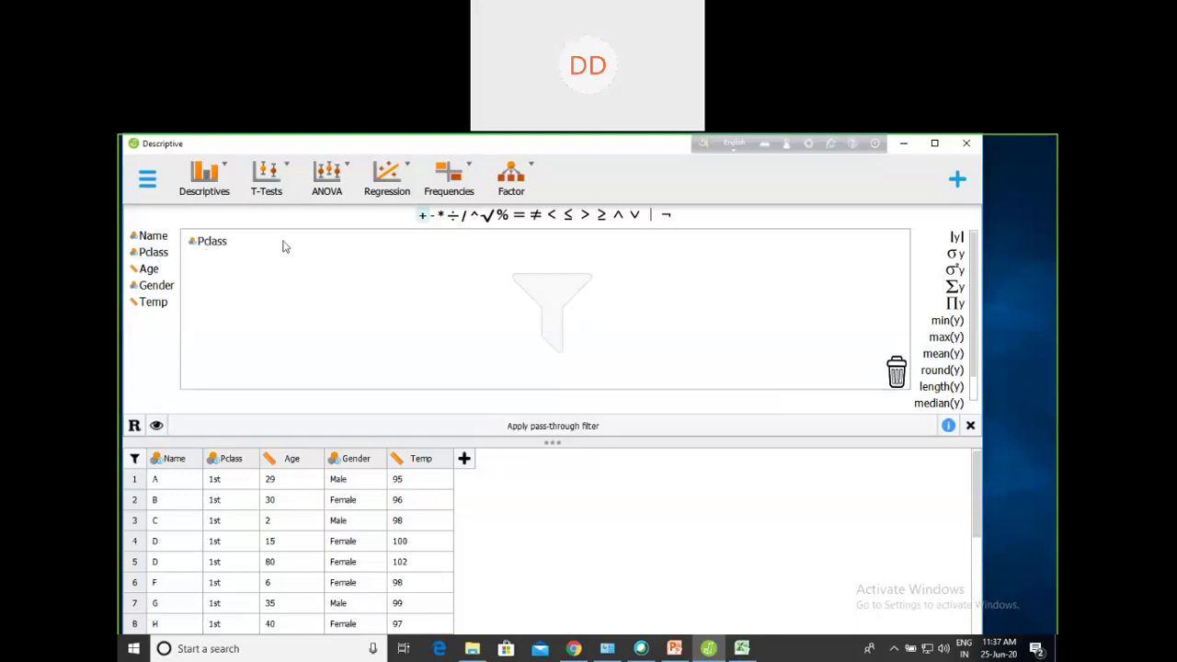
pyautogui.click(537, 217)
pyautogui.click(547, 430)
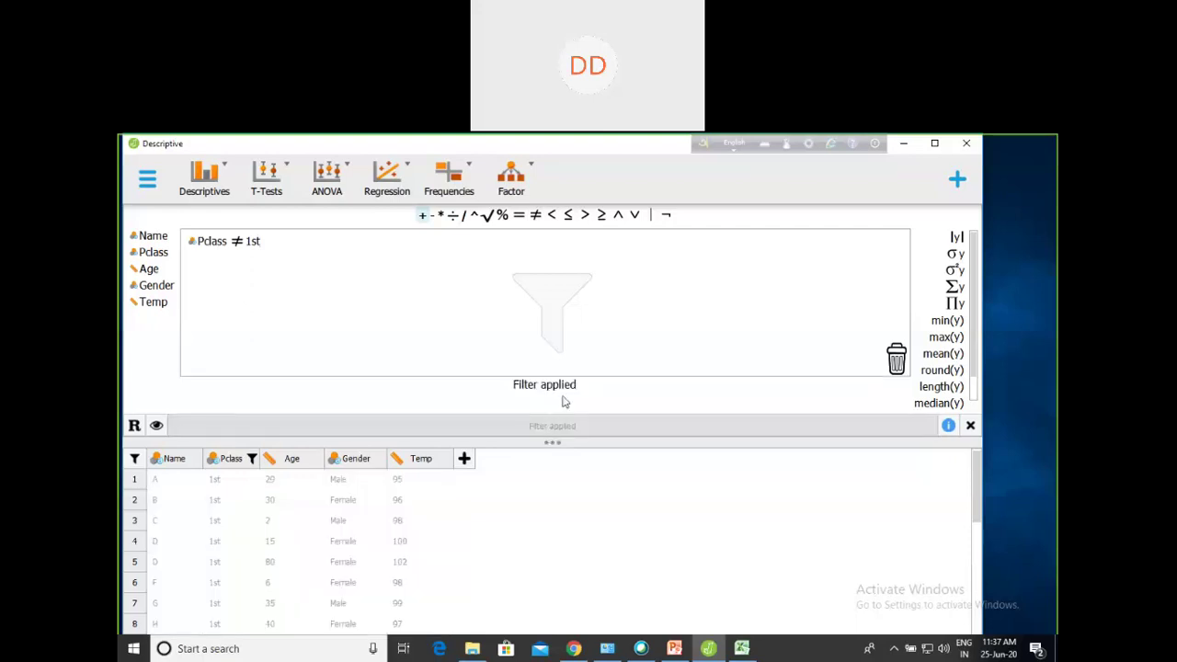
pyautogui.scroll(-3, 337, 550)
pyautogui.scroll(3, 336, 550)
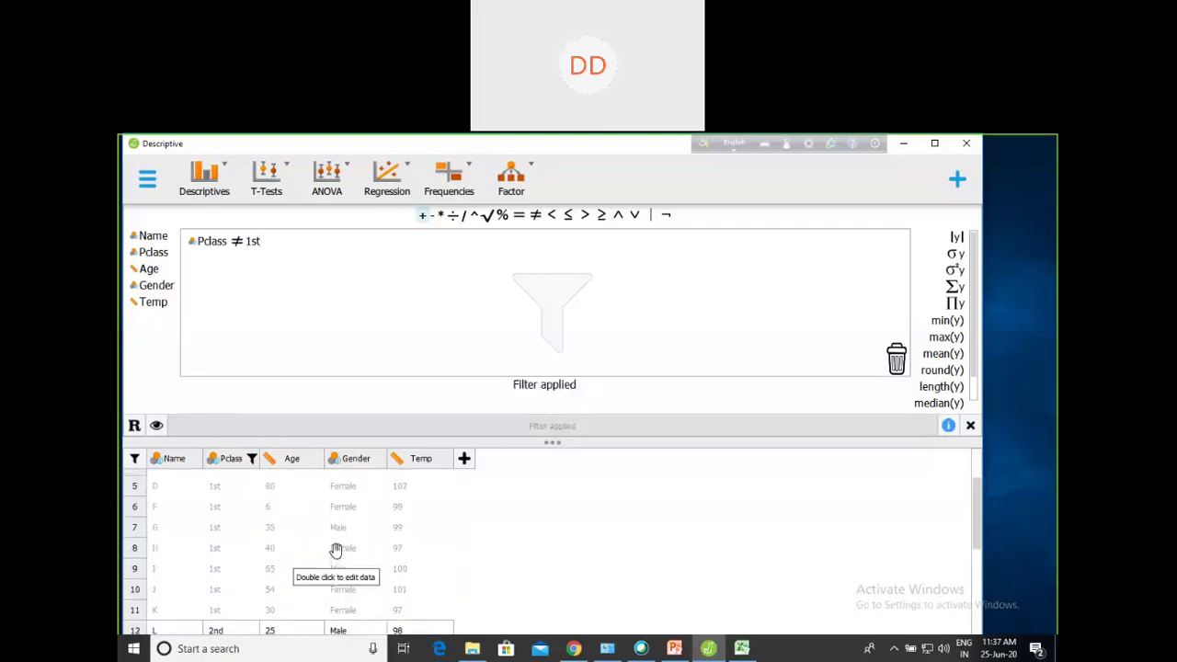
pyautogui.scroll(-3, 337, 550)
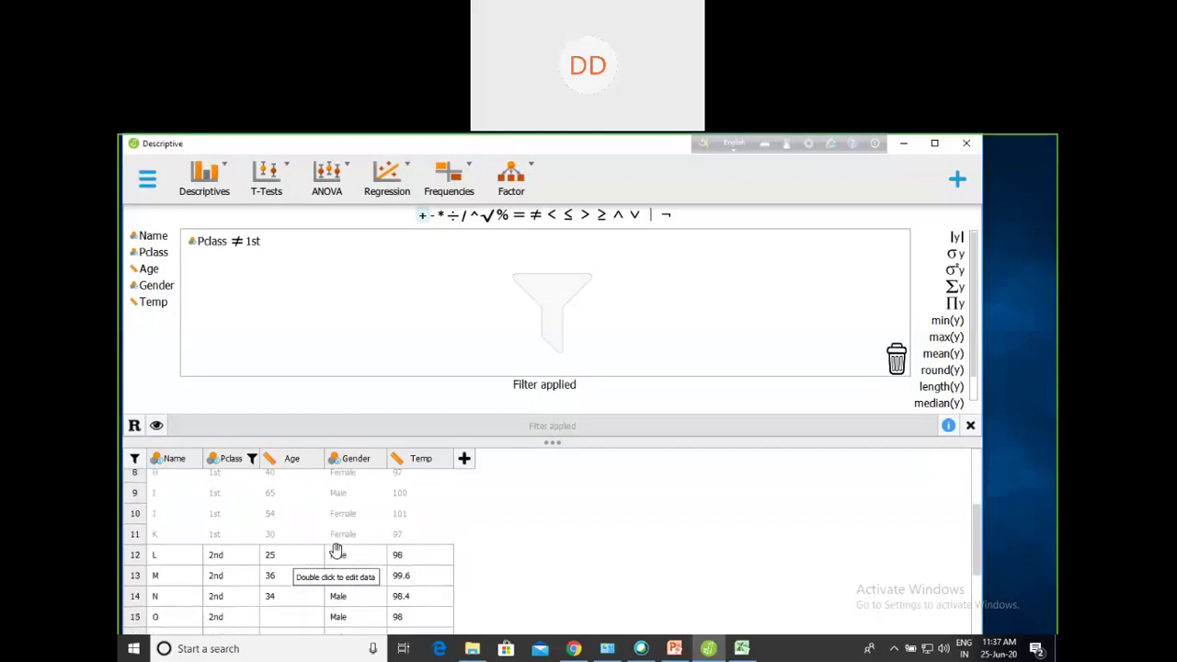
pyautogui.scroll(3, 337, 550)
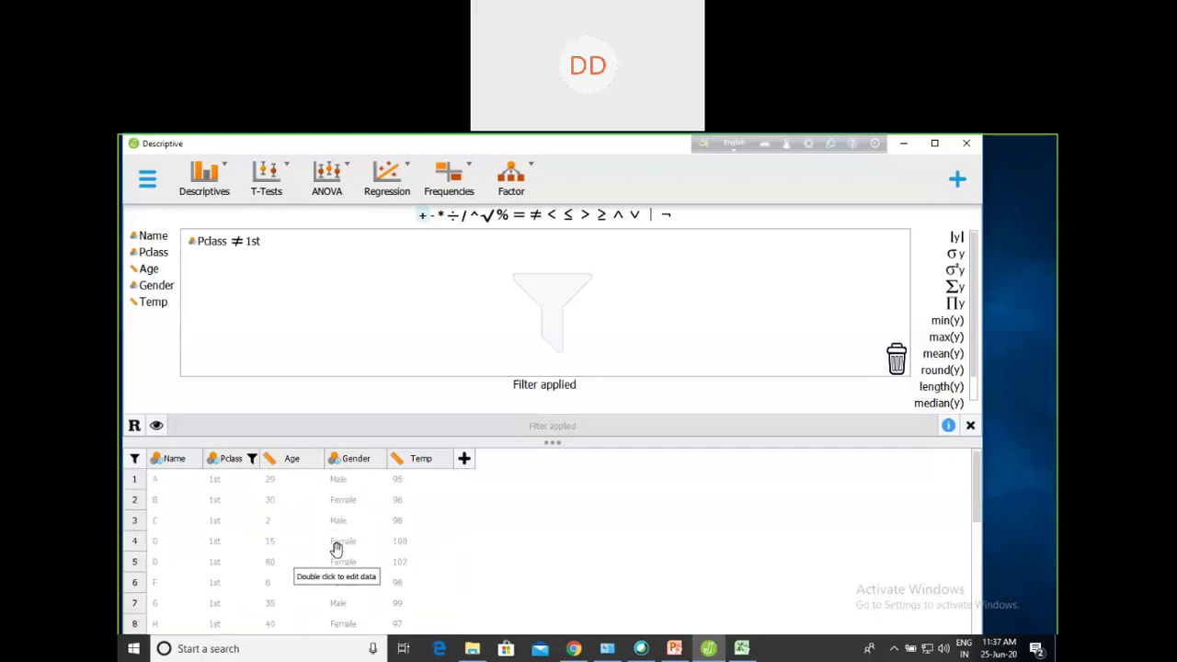
# Discard the Pclass ≠ 1st filter formula and hide the filter builder
pyautogui.click(240, 244)
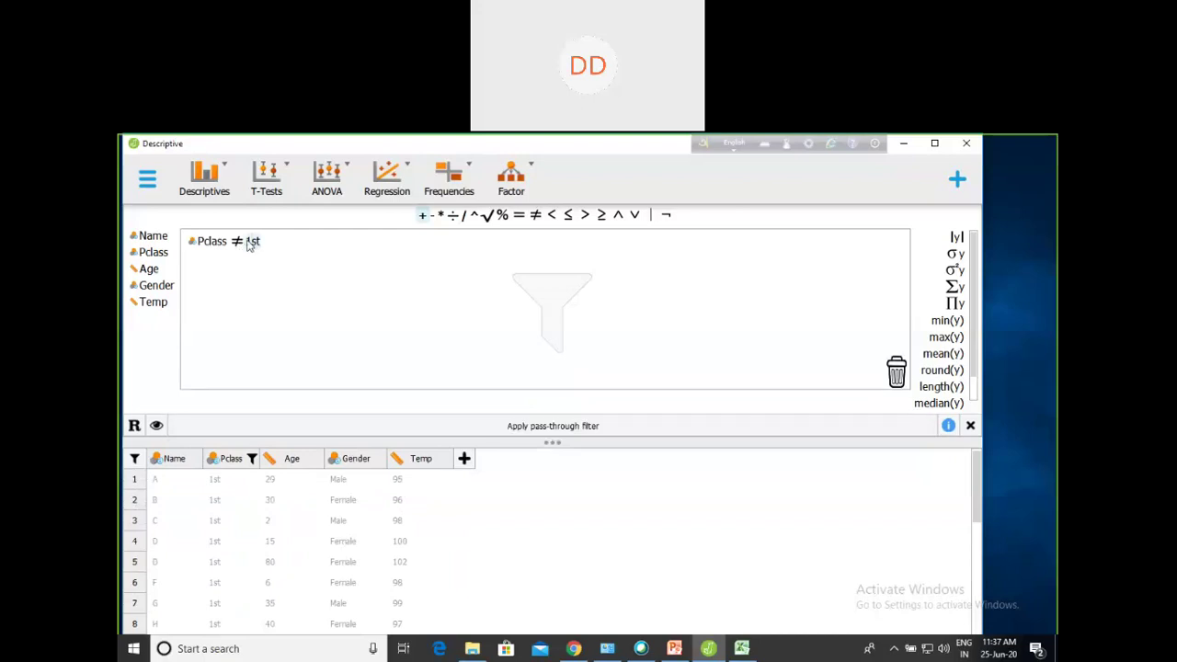
pyautogui.moveTo(234, 241); pyautogui.dragTo(965, 400)
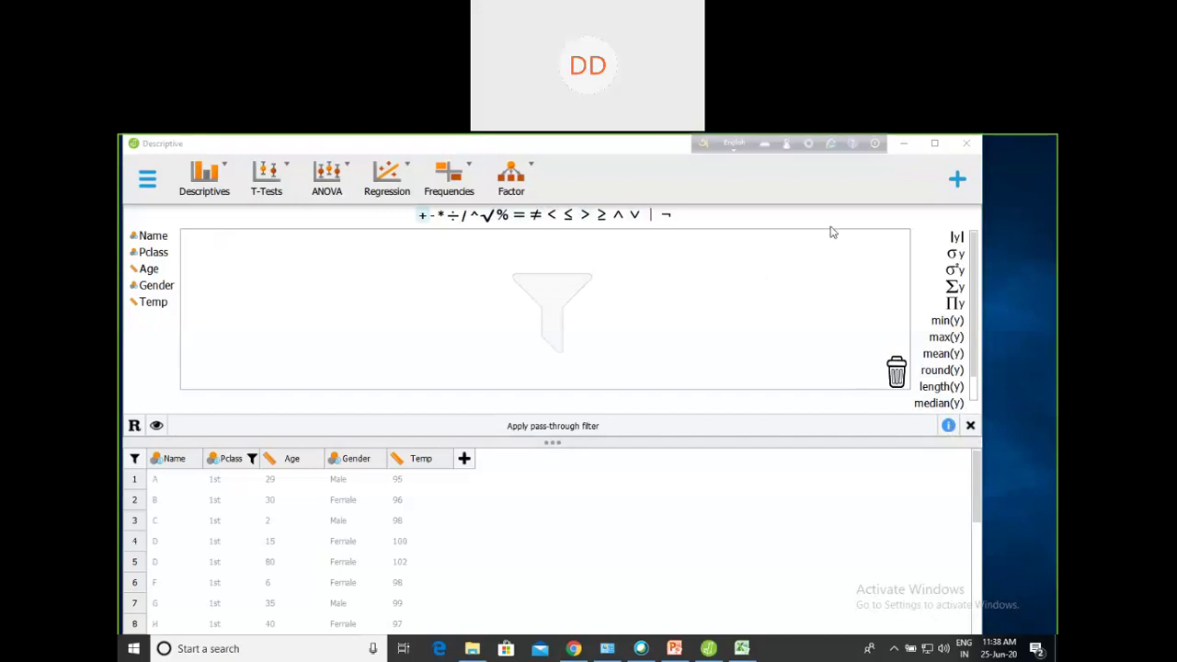
pyautogui.moveTo(978, 390); pyautogui.dragTo(972, 342)
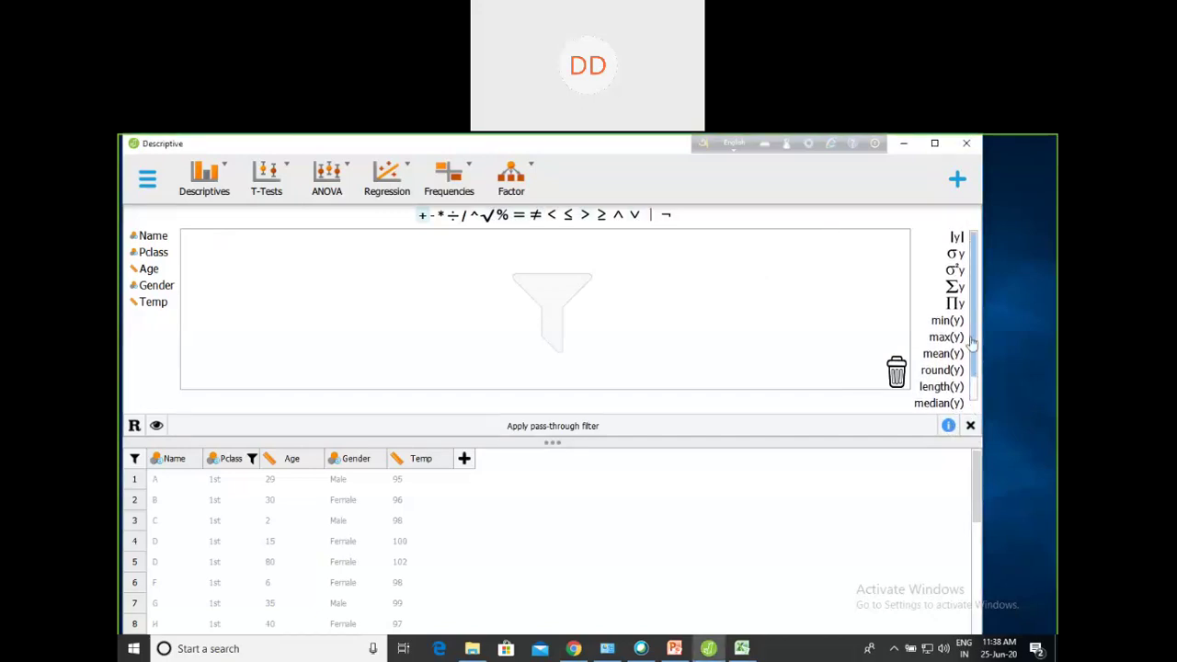
pyautogui.click(971, 428)
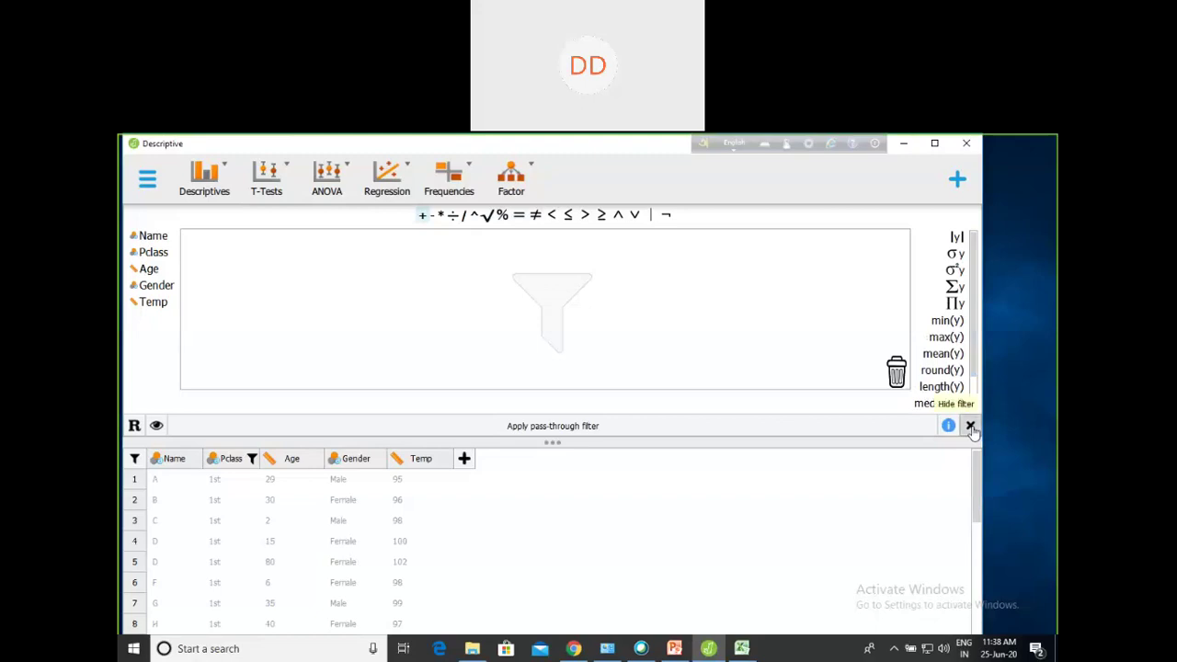
pyautogui.click(595, 401)
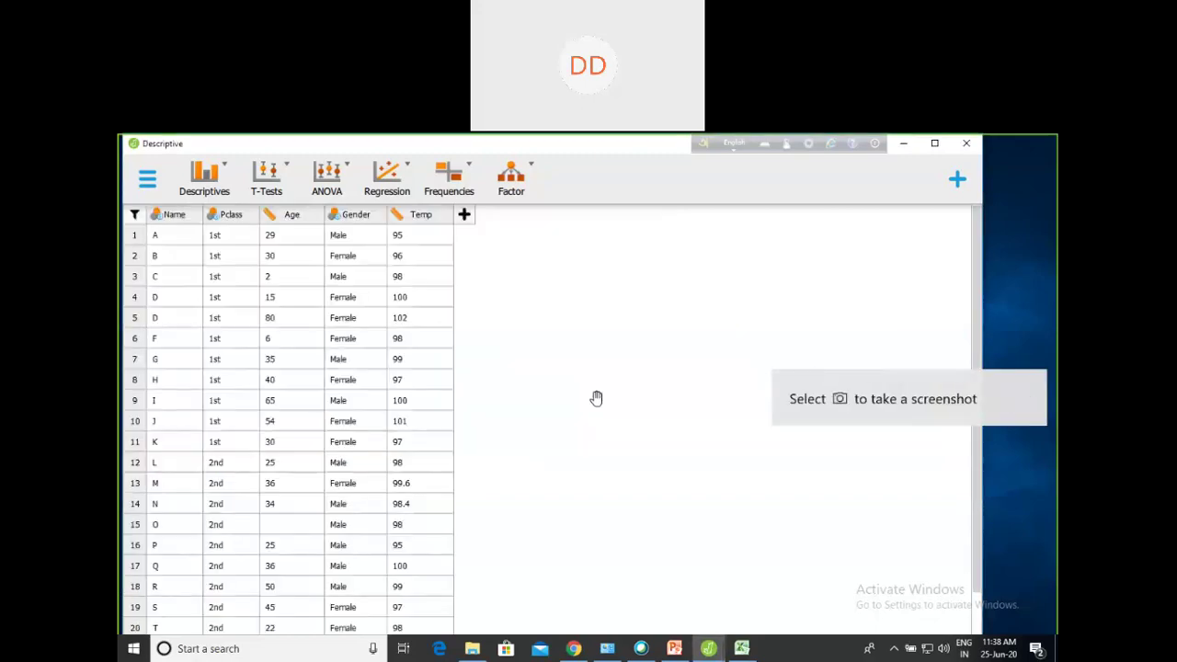
# Start a Descriptive Statistics analysis with Age and Temp as the variables
pyautogui.click(213, 177)
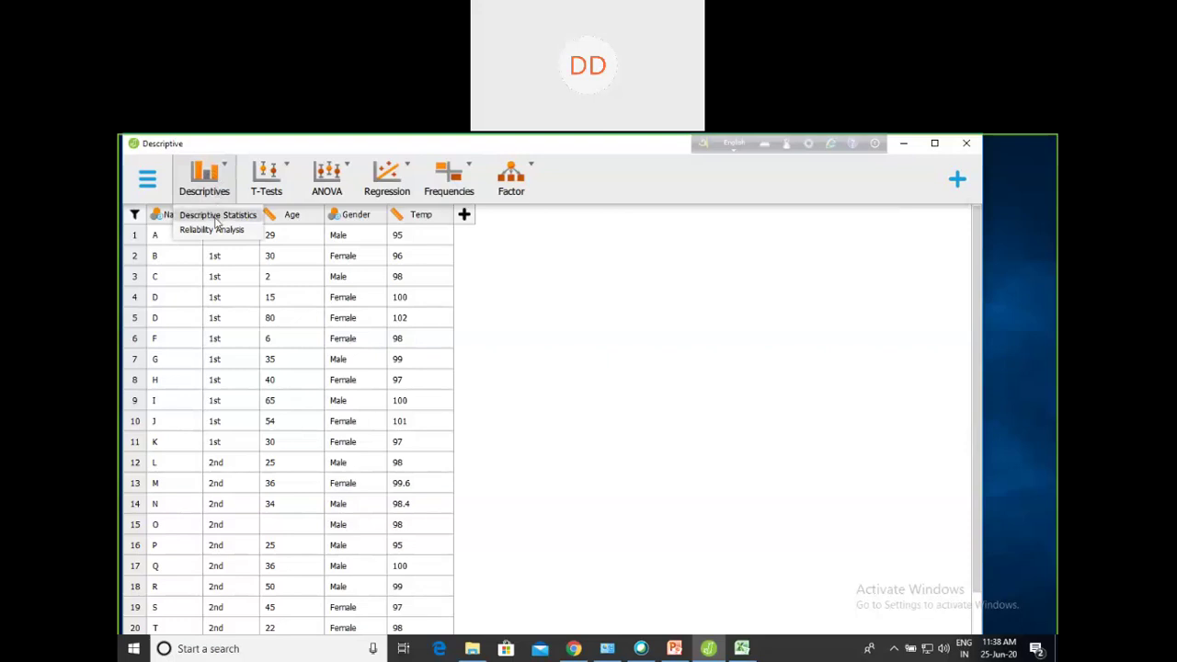
pyautogui.click(218, 217)
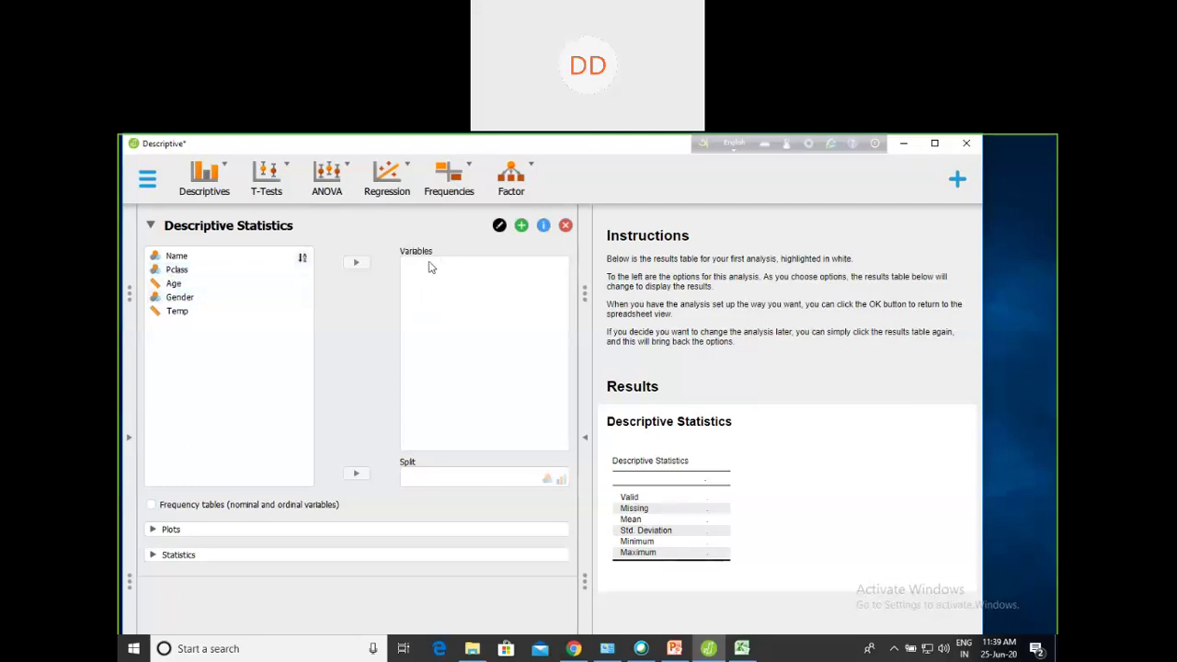
pyautogui.click(178, 286)
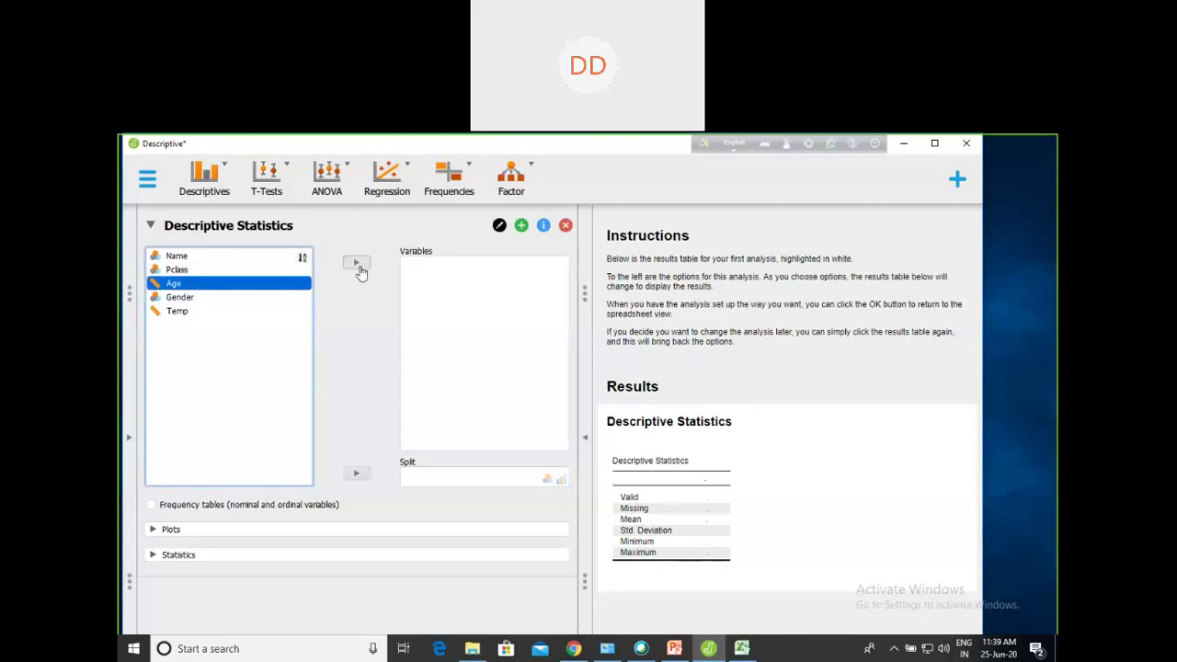
pyautogui.click(357, 266)
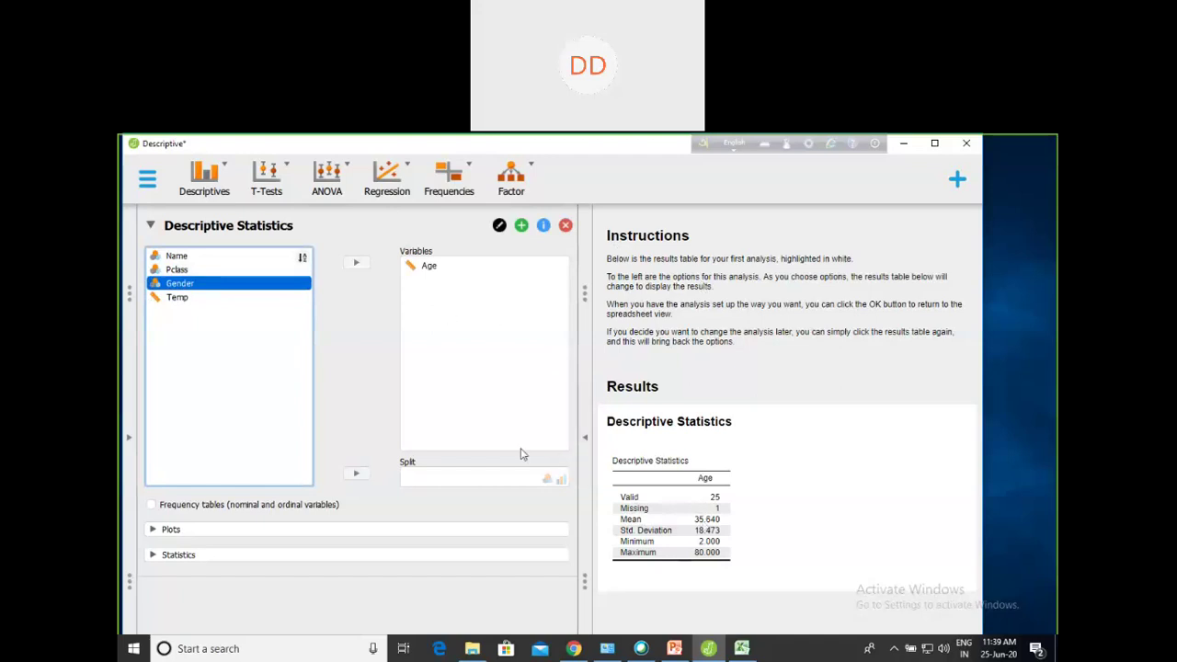
pyautogui.click(195, 300)
pyautogui.click(356, 263)
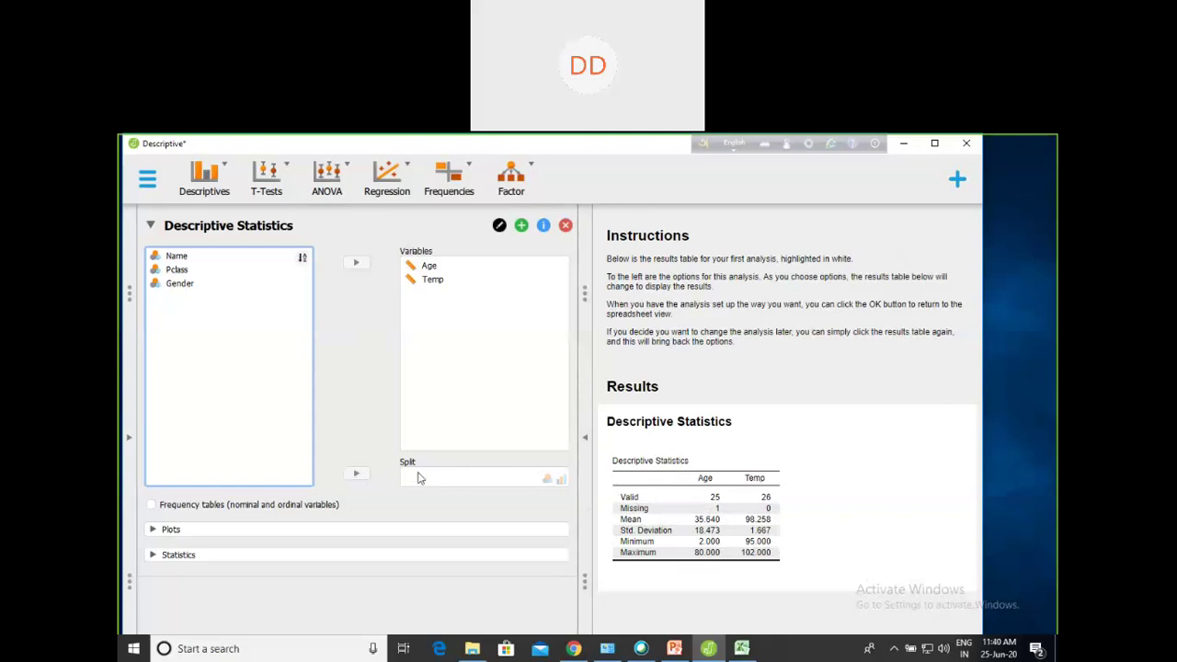
# Split the descriptive statistics by Gender
pyautogui.click(225, 285)
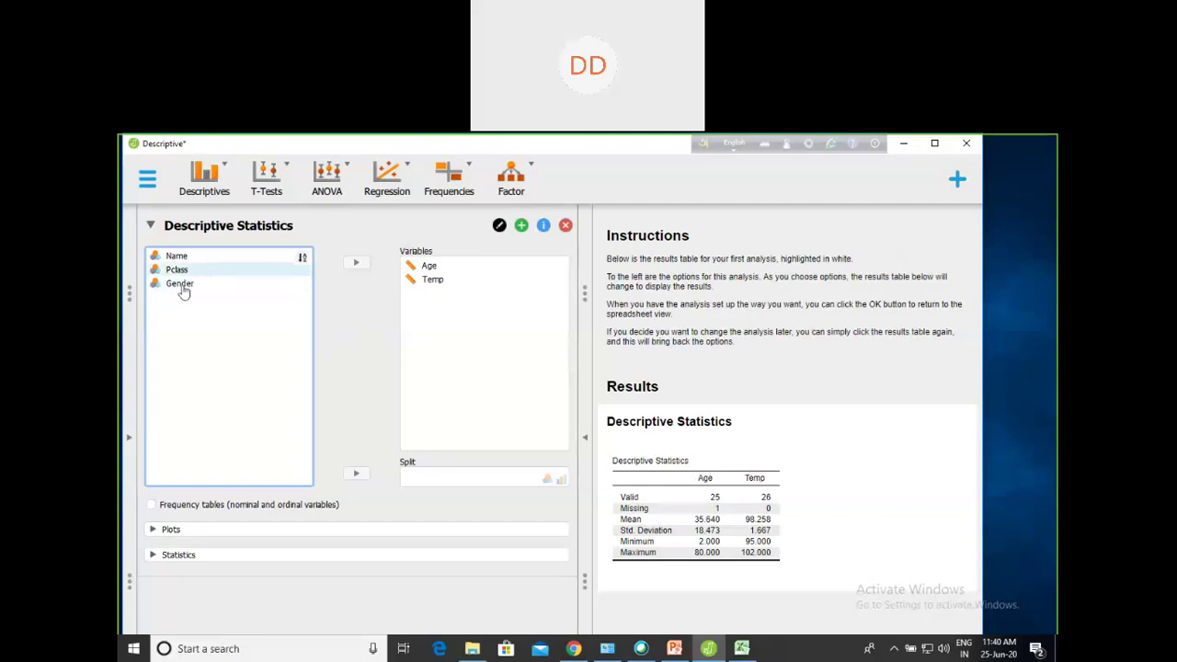
pyautogui.click(184, 284)
pyautogui.click(354, 475)
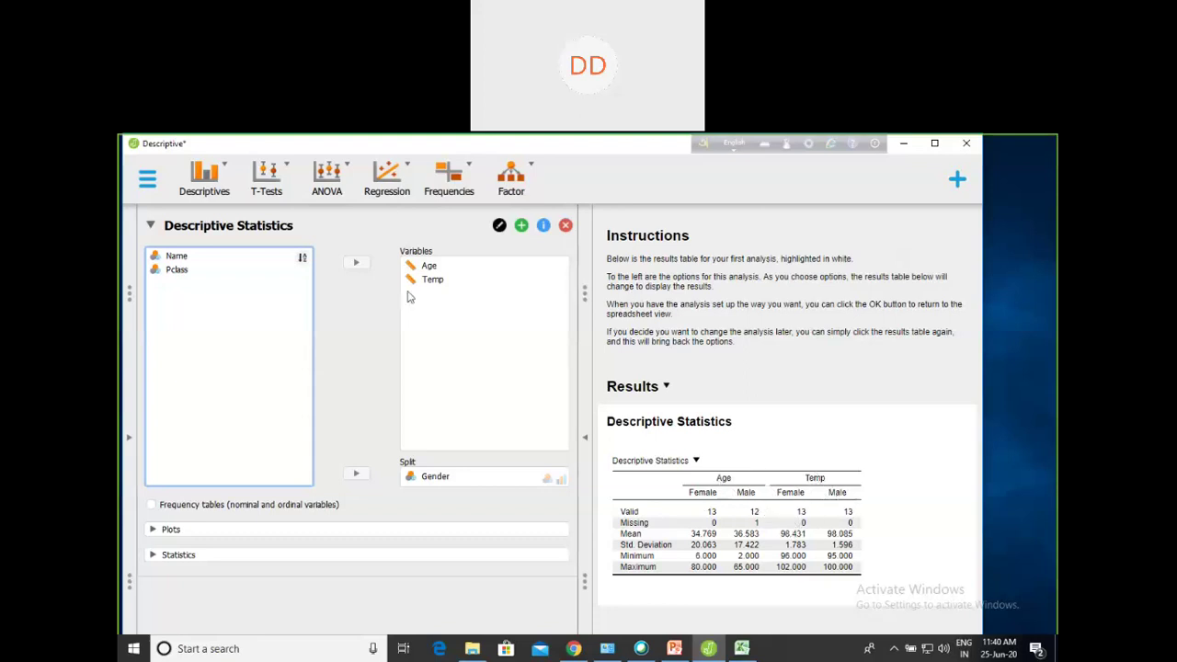
# Replace Gender with Pclass as the split variable of the descriptive statistics
pyautogui.click(359, 475)
pyautogui.click(359, 474)
pyautogui.click(218, 271)
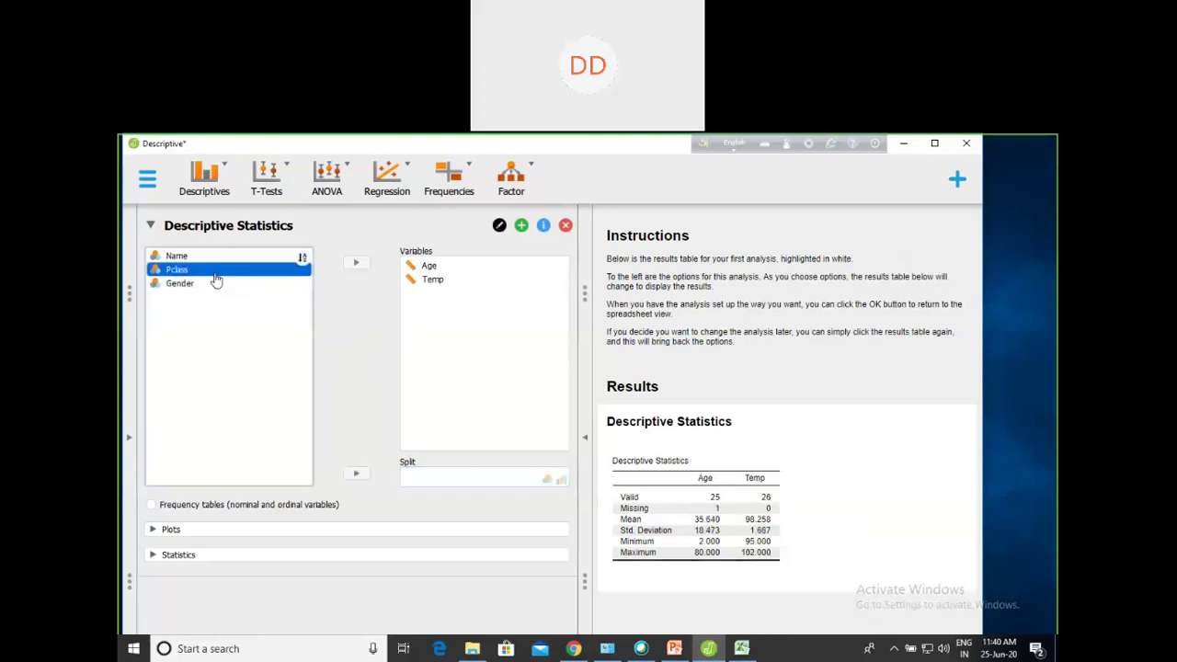
pyautogui.click(358, 474)
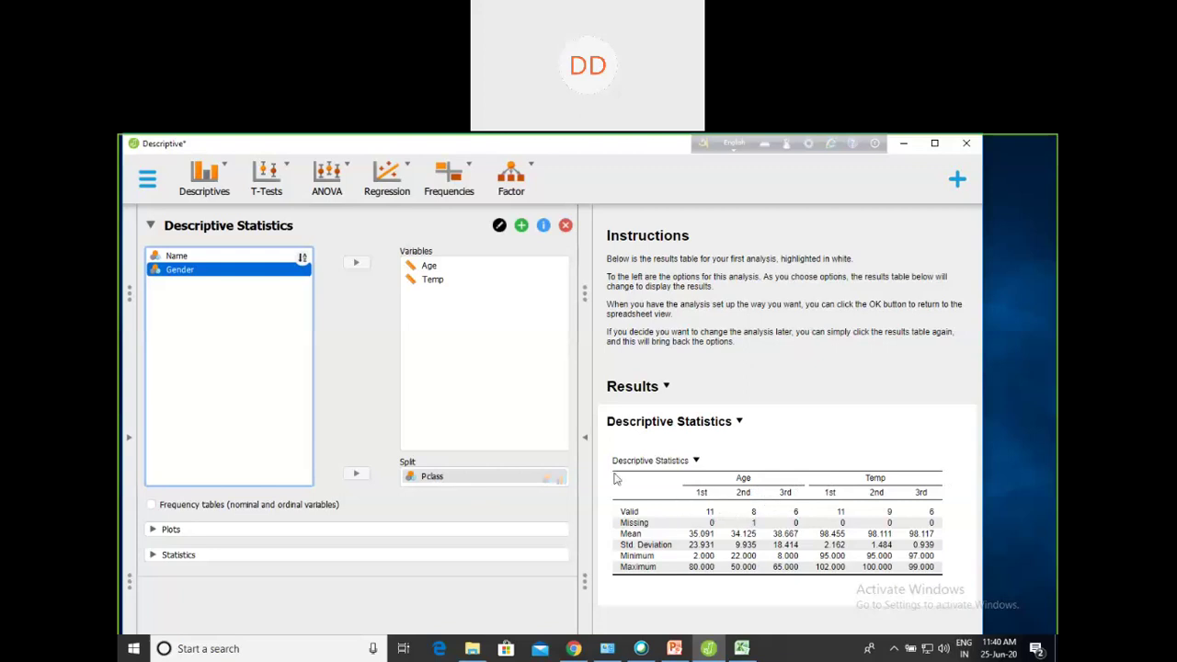
# Remove Temp from the analysis variables and add it back
pyautogui.click(432, 279)
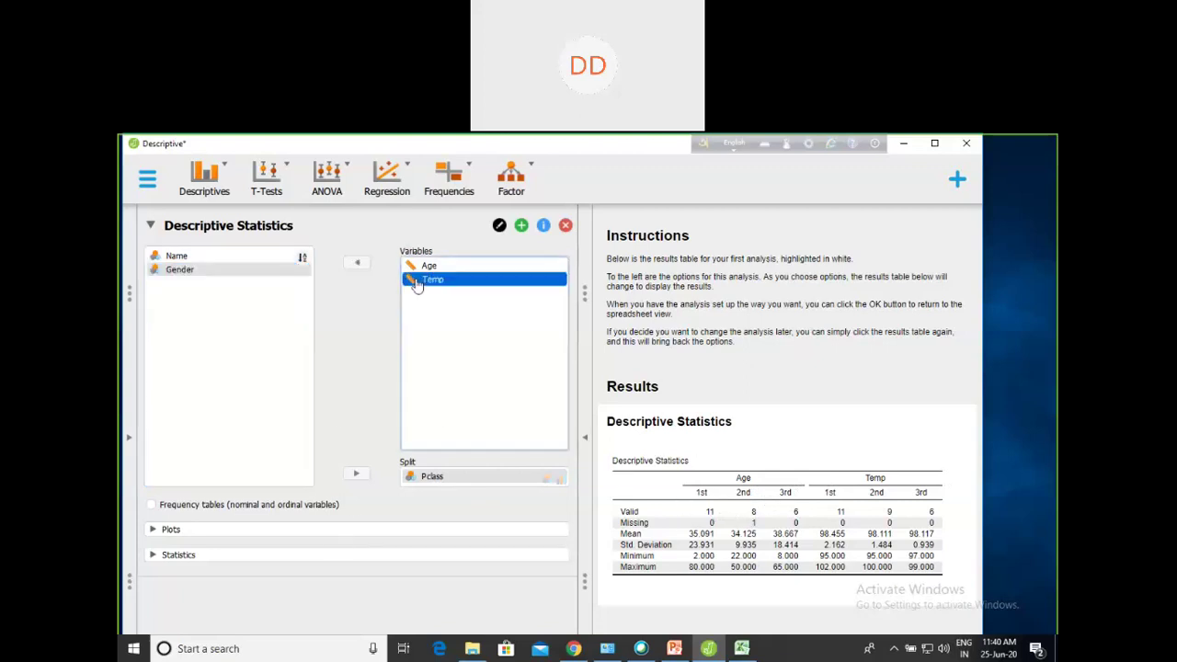
pyautogui.click(354, 264)
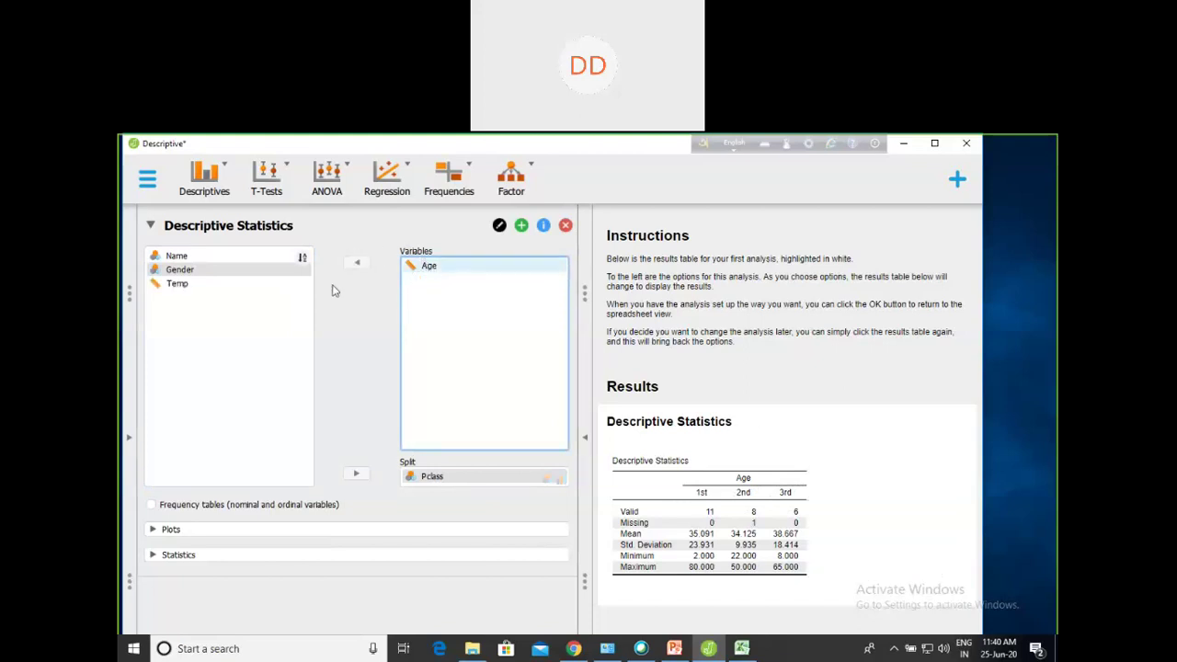
pyautogui.click(262, 287)
pyautogui.click(355, 263)
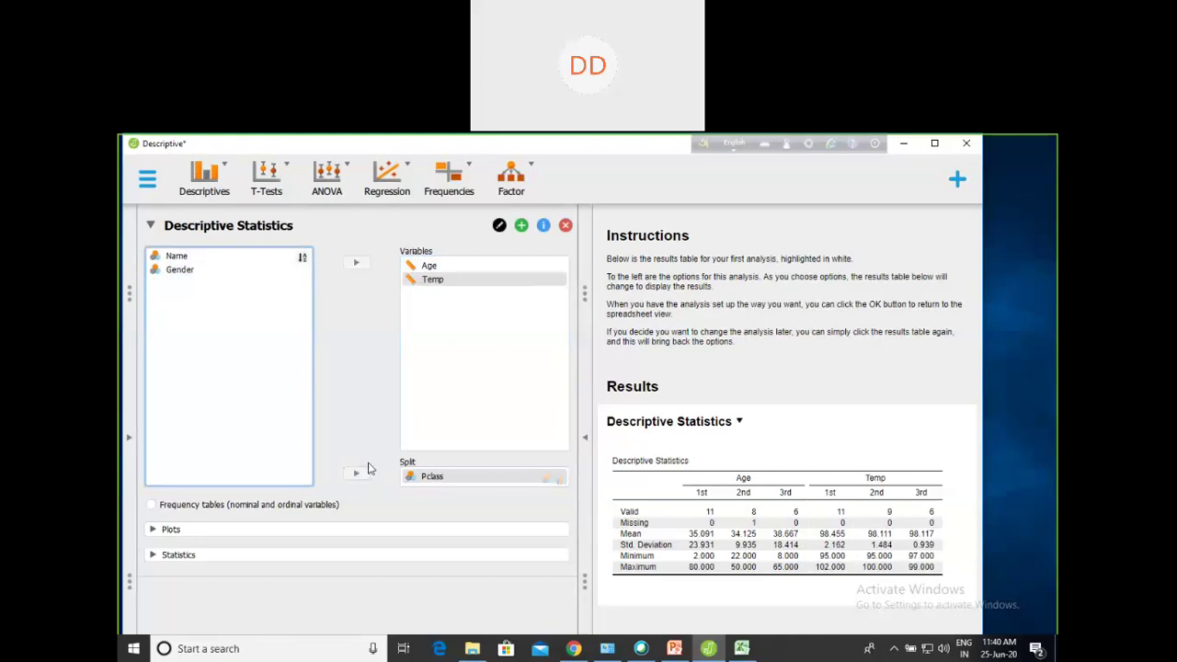
# Remove the standard deviation and minimum from the reported descriptive statistics
pyautogui.click(365, 556)
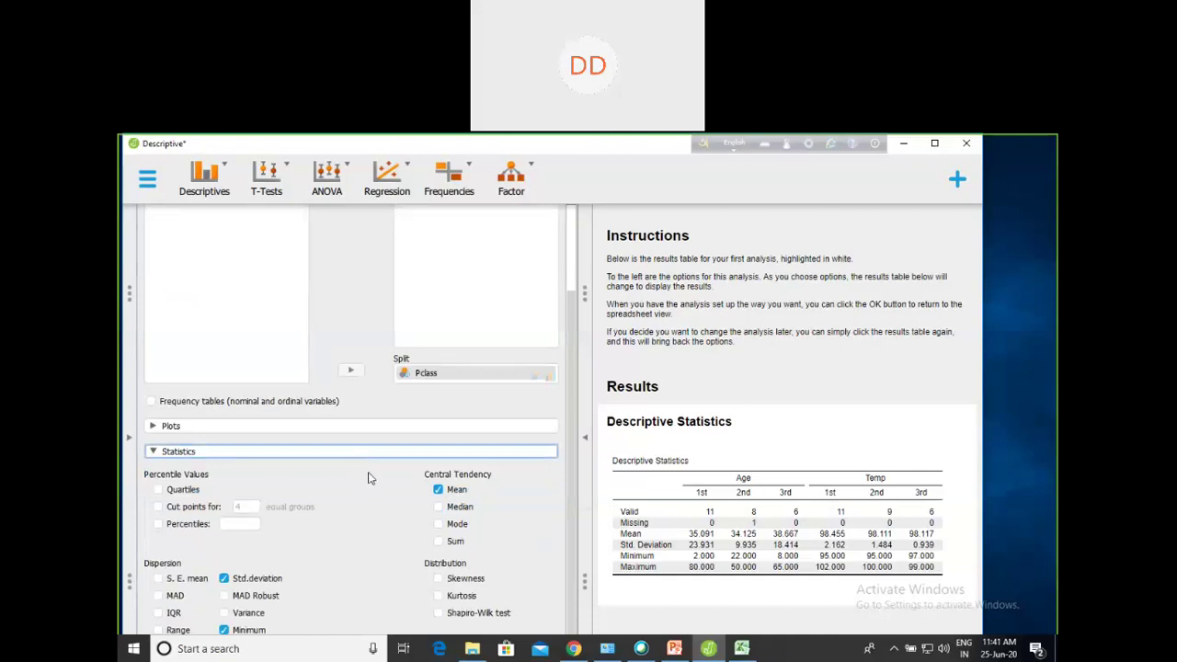
pyautogui.click(224, 578)
pyautogui.click(223, 631)
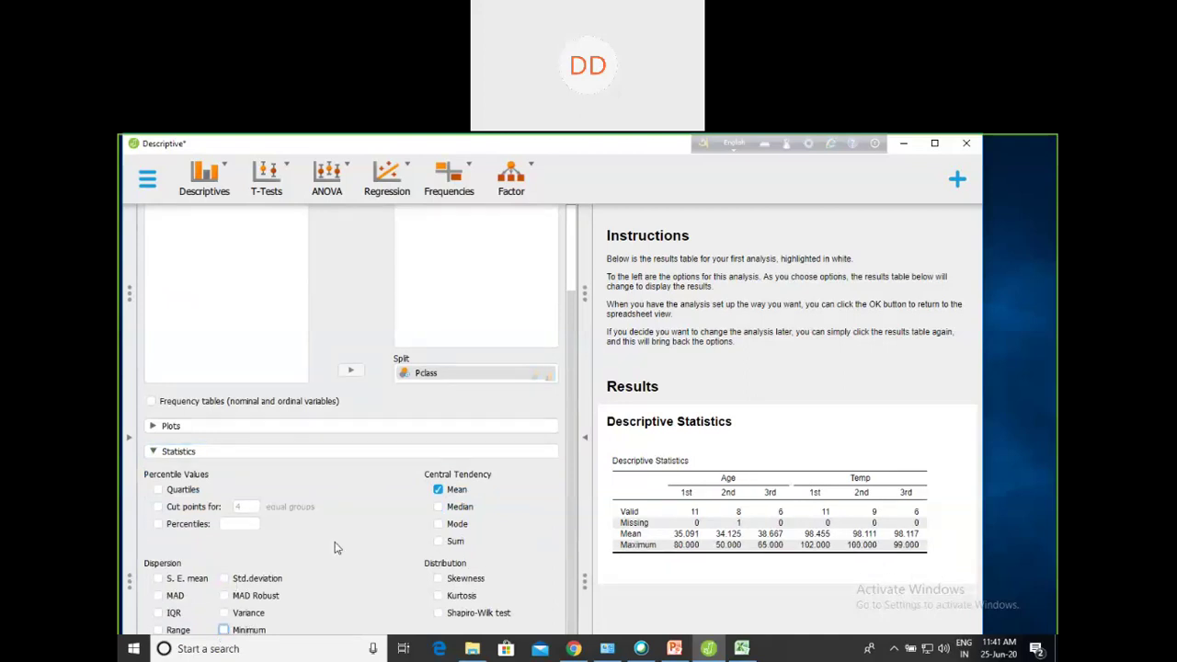
pyautogui.scroll(3, 374, 368)
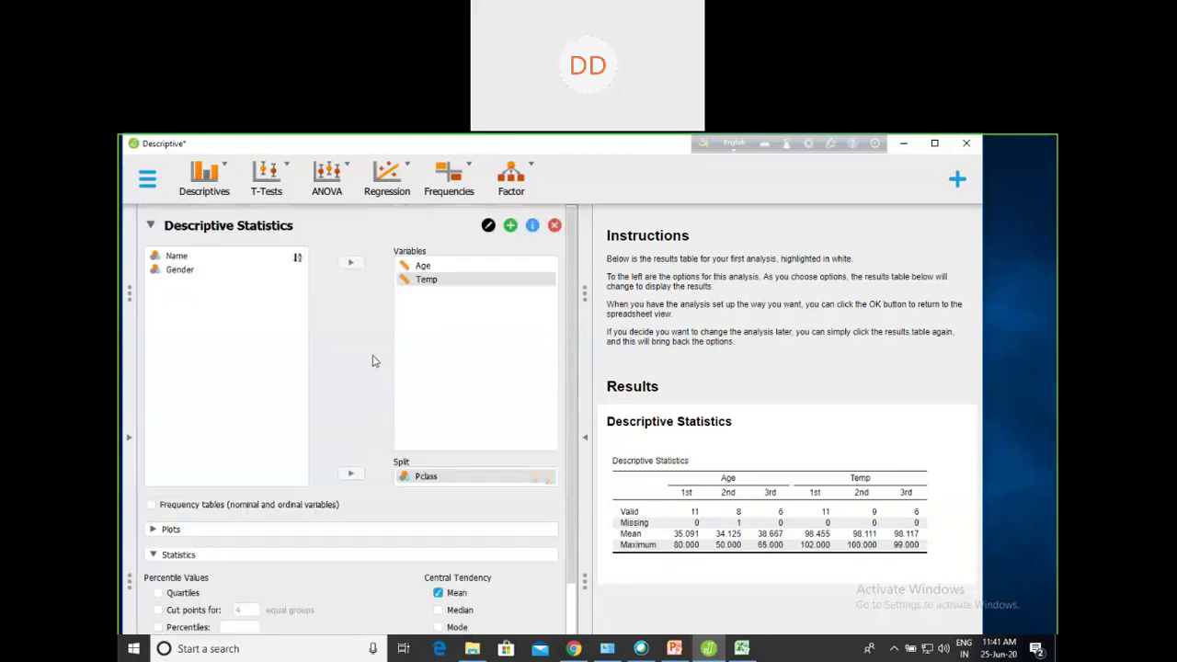
pyautogui.scroll(-3, 370, 359)
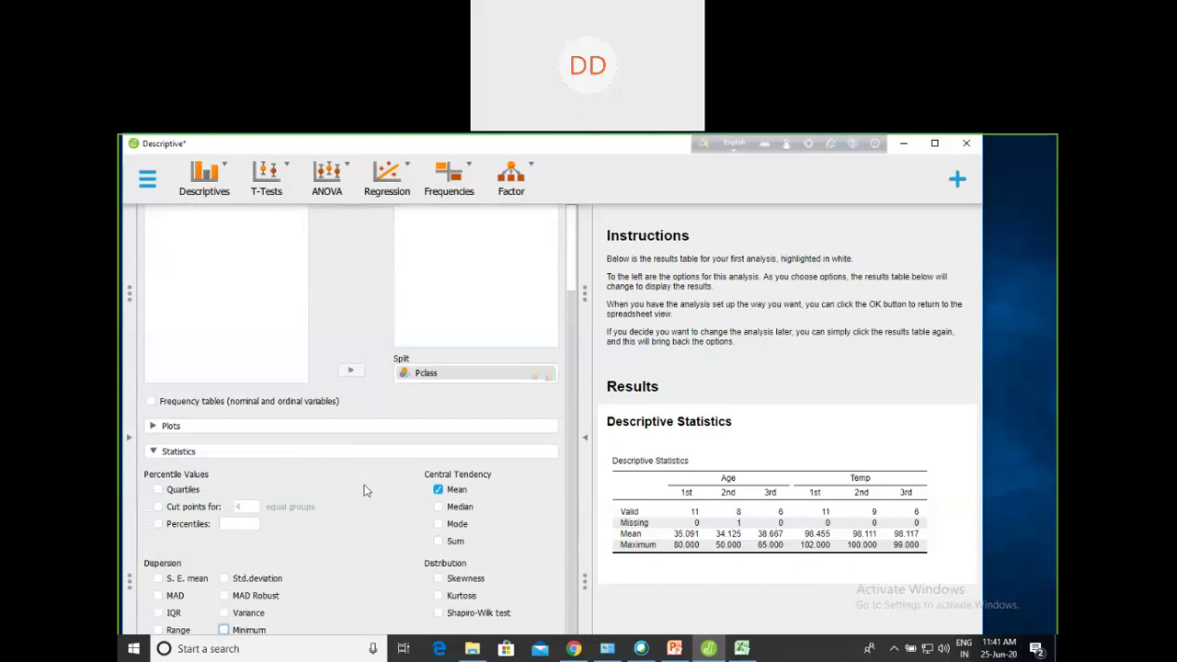
# Add the median and mode to the central tendency measures, keeping the mean selected
pyautogui.click(438, 489)
pyautogui.click(437, 489)
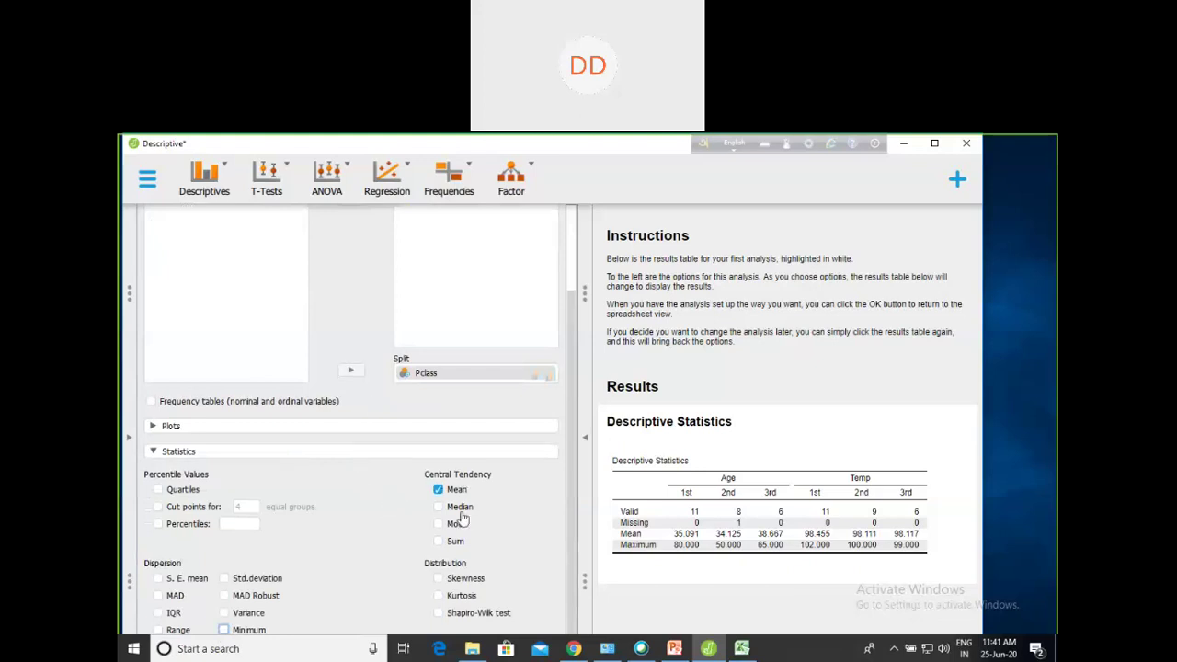
pyautogui.click(438, 507)
pyautogui.click(439, 525)
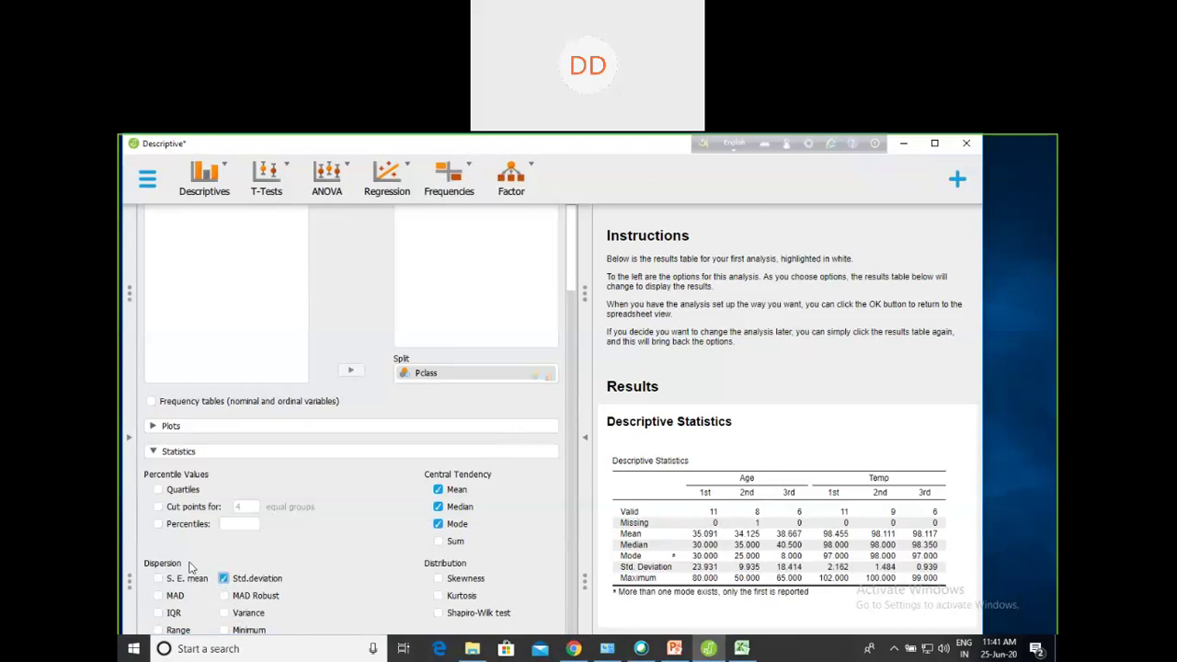
# Add variance, range, skewness and kurtosis to the reported descriptive statistics
pyautogui.click(224, 613)
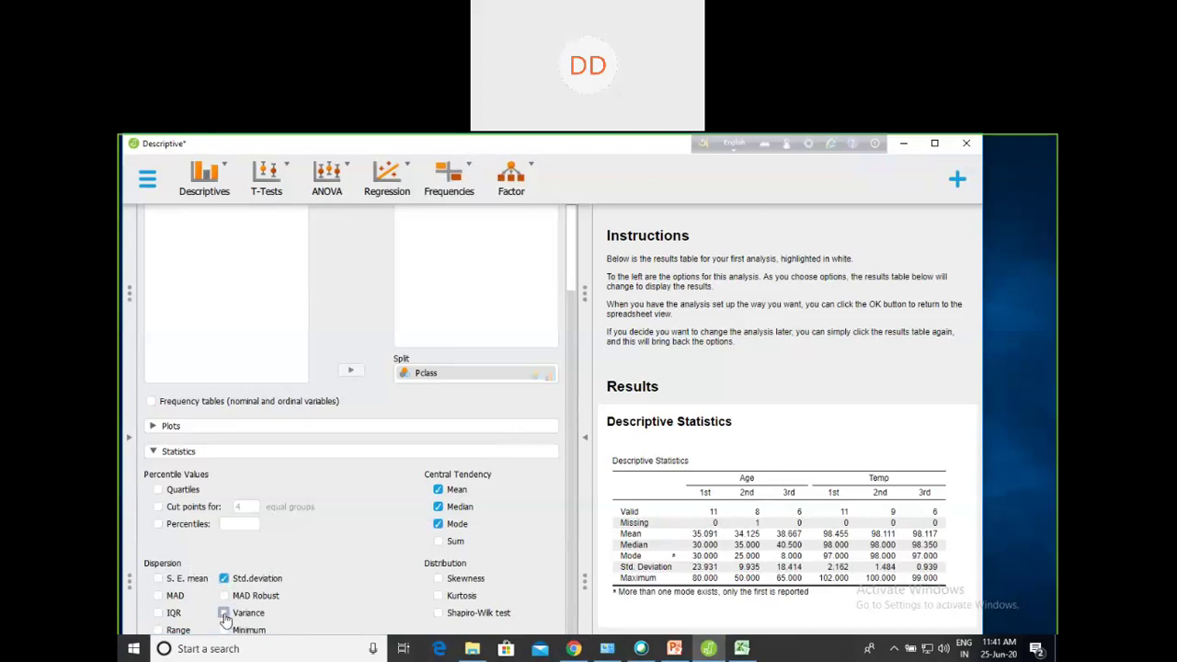
pyautogui.click(158, 631)
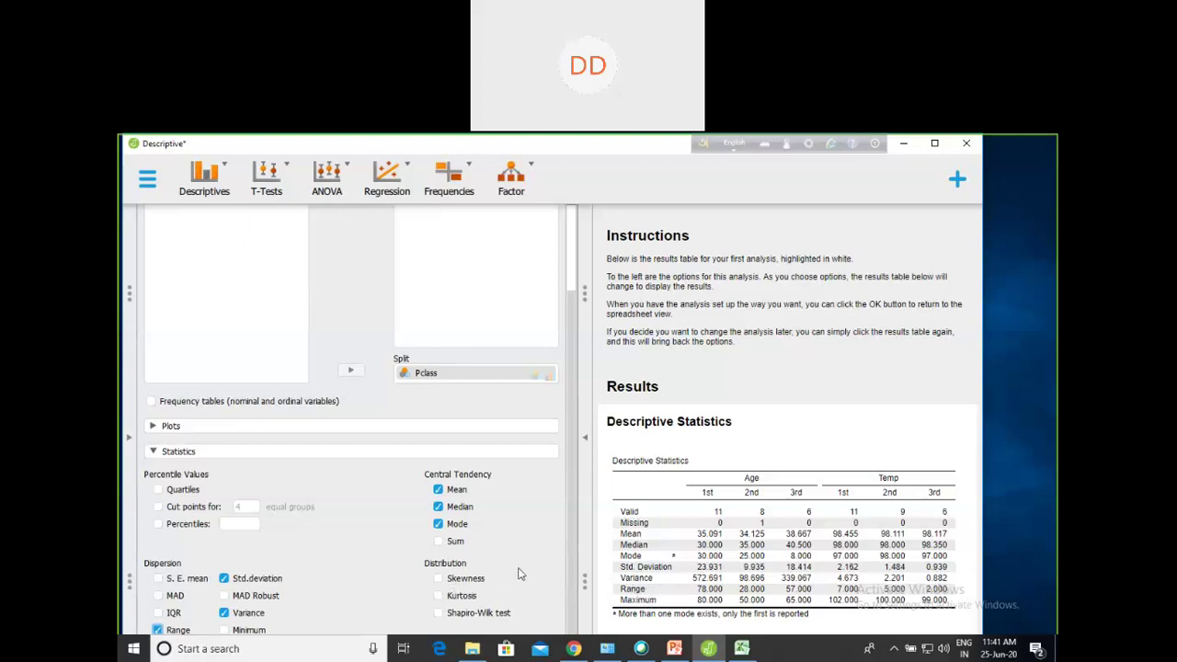
pyautogui.click(440, 580)
pyautogui.click(439, 595)
pyautogui.scroll(-1, 724, 609)
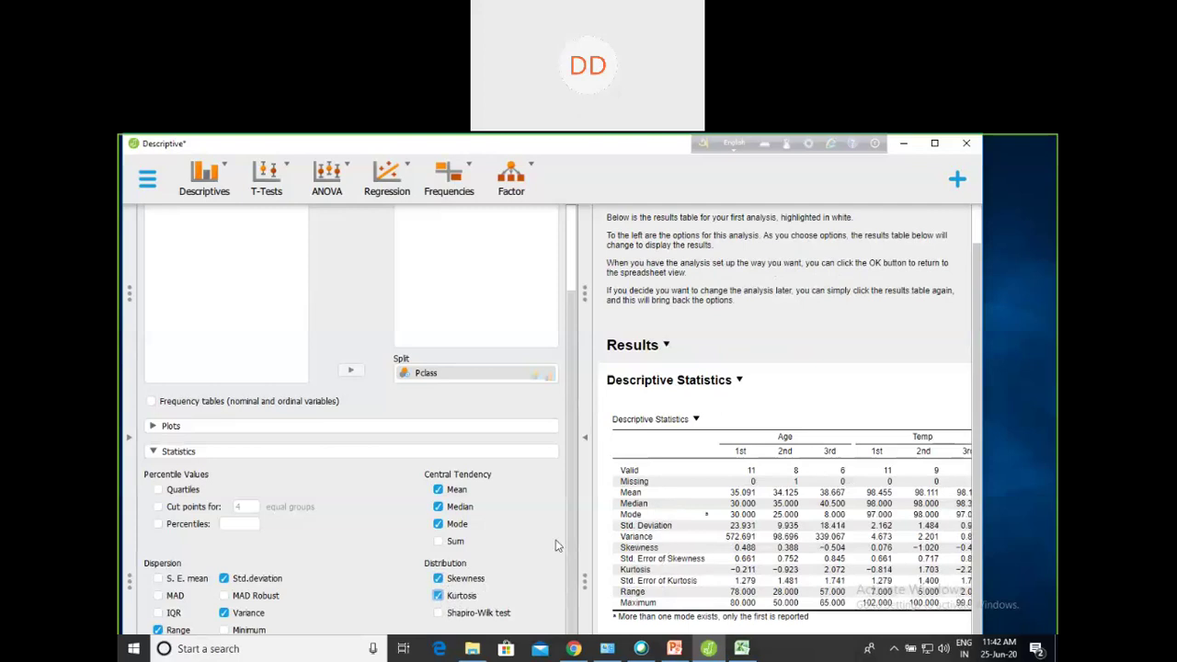
pyautogui.scroll(2, 483, 548)
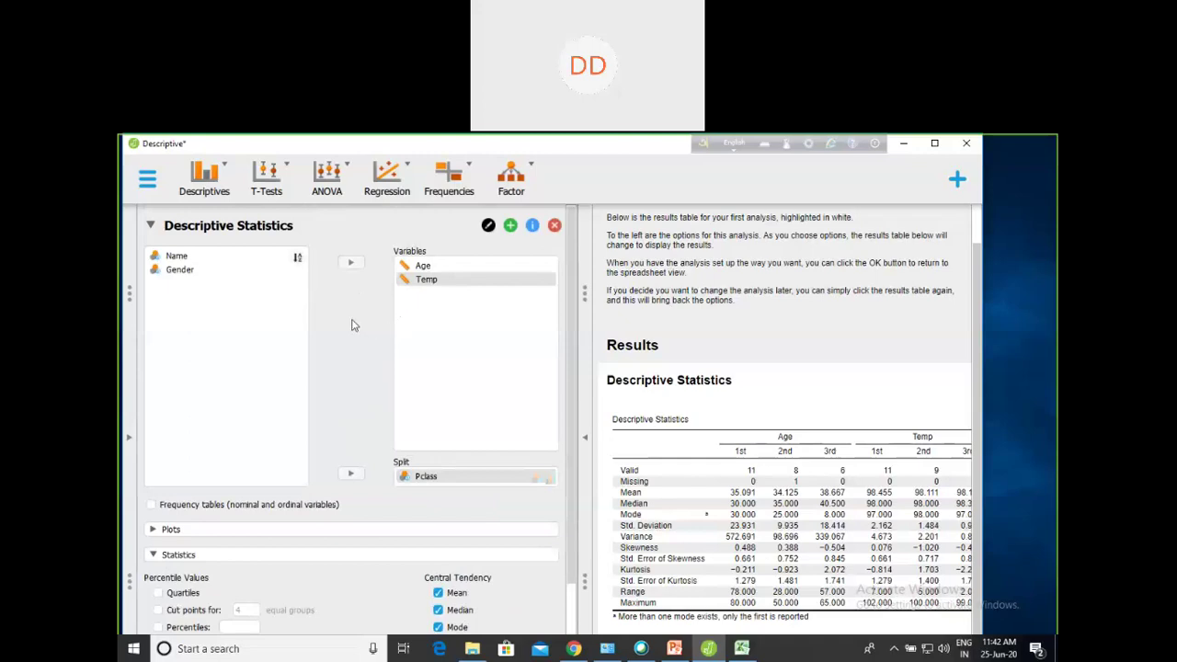
# Remove kurtosis, skewness, variance, standard deviation and range from the reported descriptive statistics
pyautogui.scroll(-3, 370, 378)
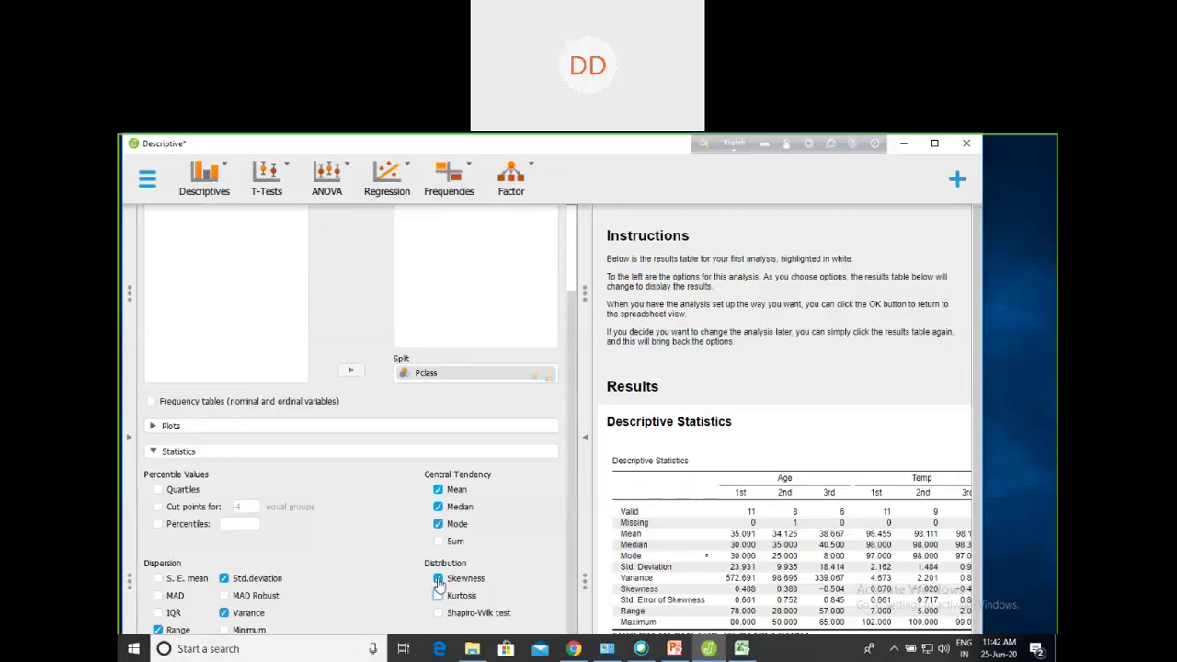
pyautogui.click(439, 579)
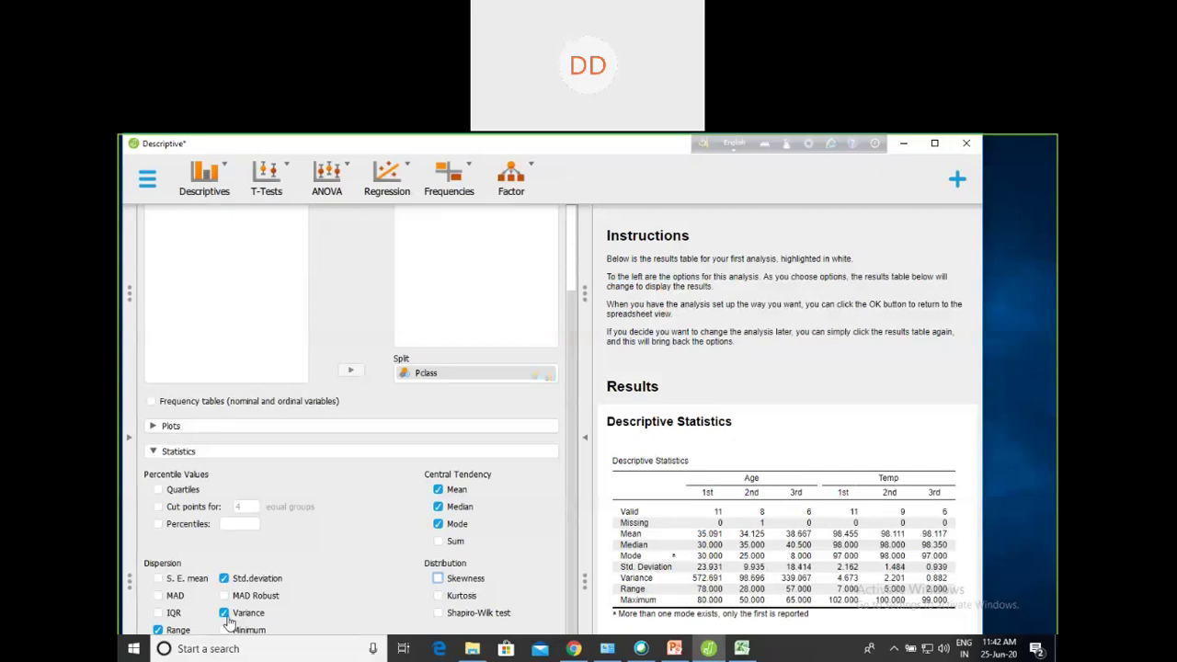
pyautogui.click(224, 612)
pyautogui.click(224, 578)
pyautogui.click(157, 630)
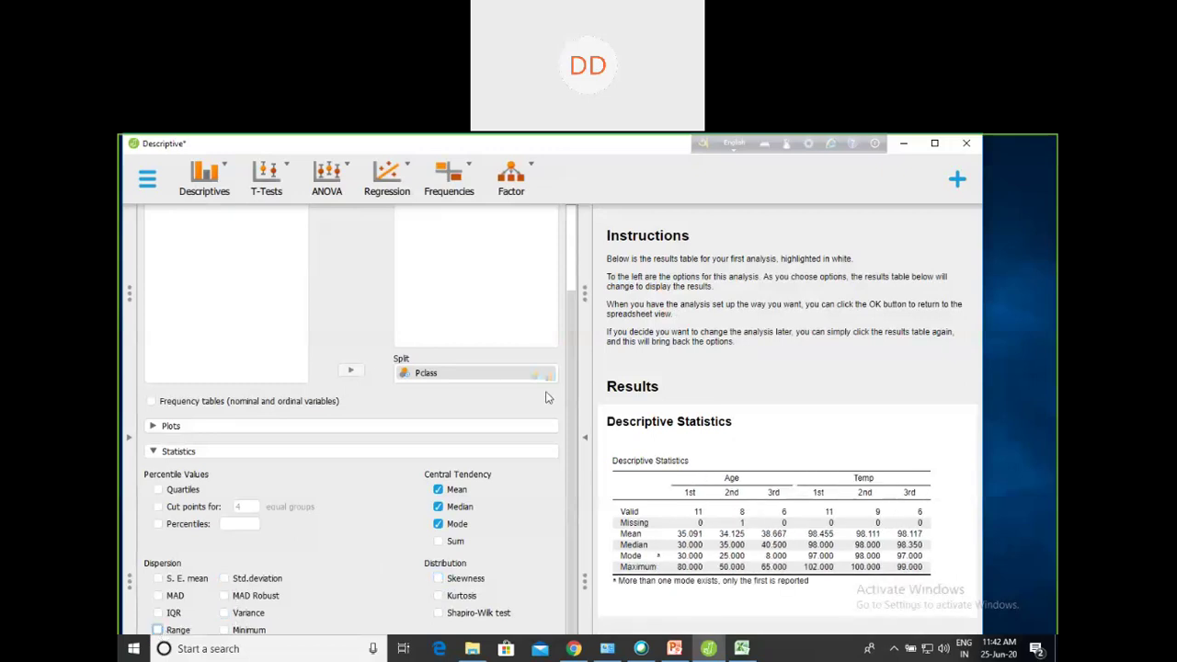
# Add distribution plots to the descriptive analysis of Age and Temp
pyautogui.scroll(3, 543, 415)
pyautogui.scroll(-3, 556, 497)
pyautogui.click(357, 429)
pyautogui.scroll(-3, 395, 565)
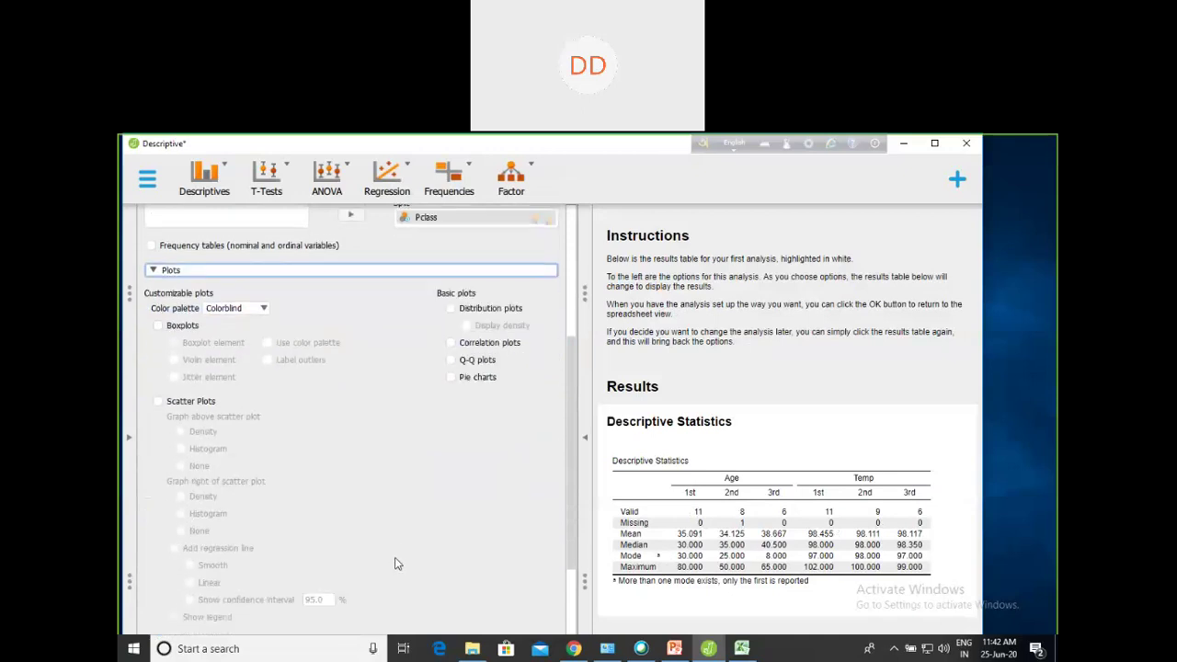
pyautogui.scroll(2, 397, 559)
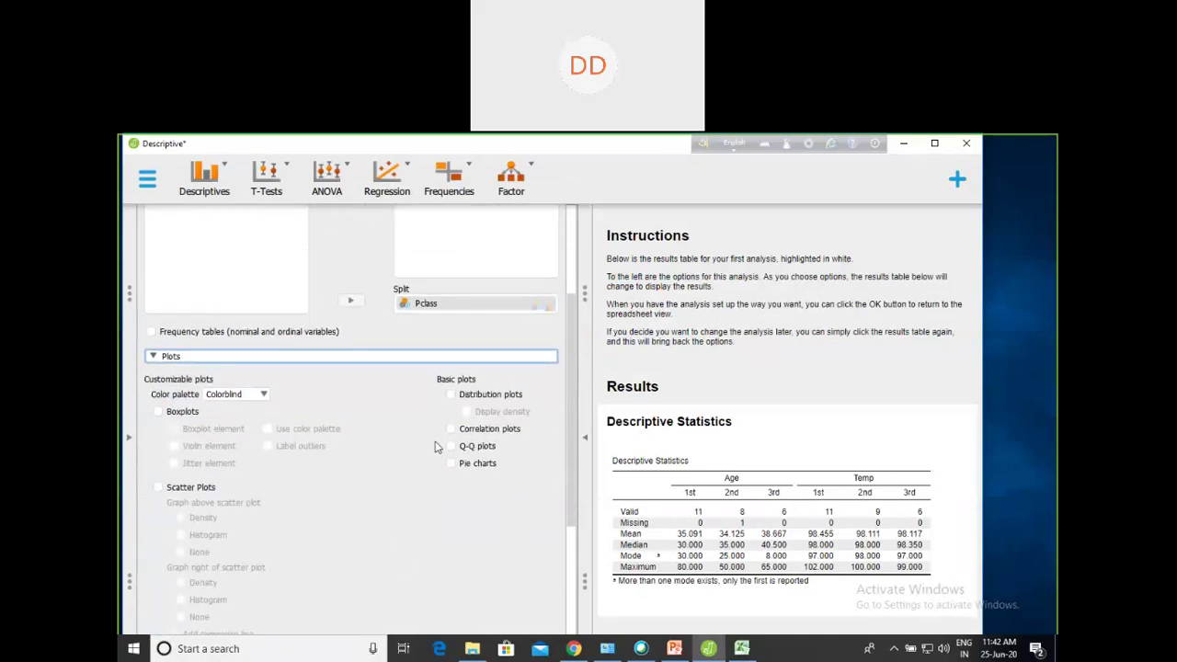
pyautogui.click(450, 395)
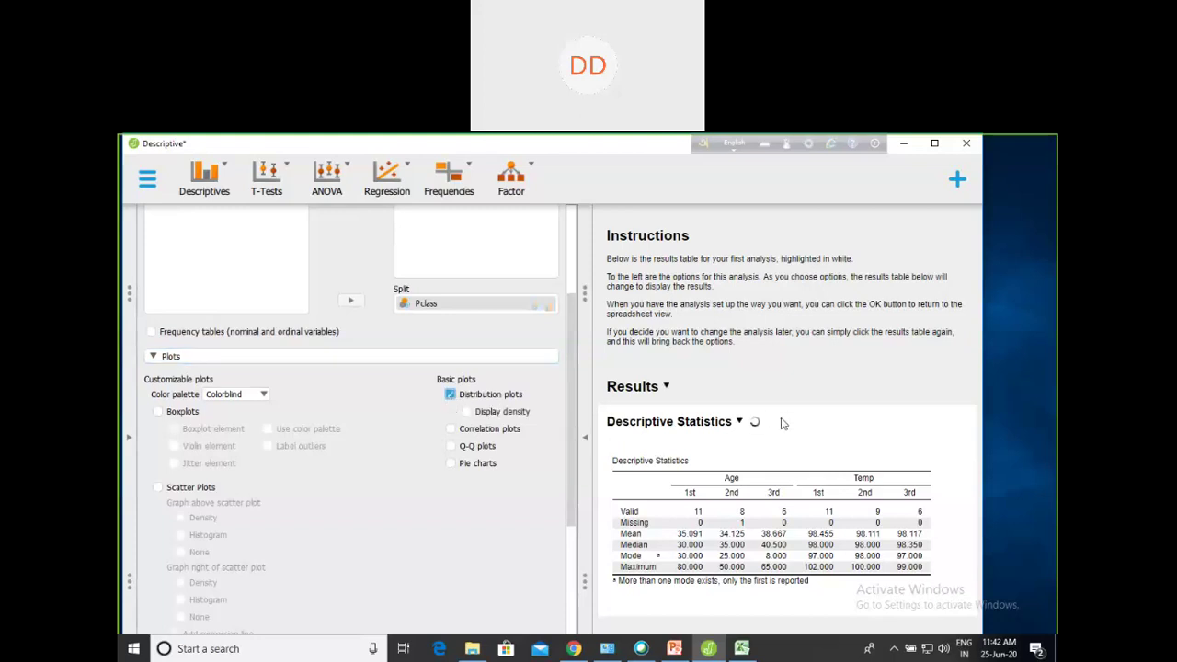
# Examine the distribution plots of Age and Temp for each Pclass group
pyautogui.scroll(-3, 773, 431)
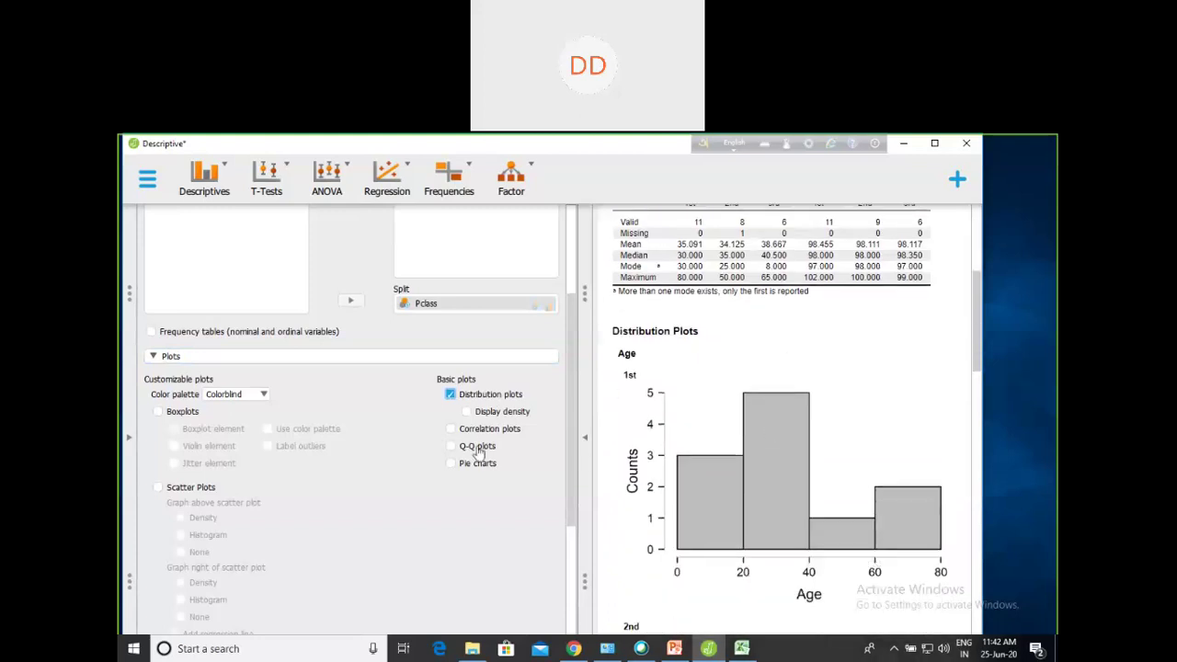
pyautogui.scroll(-1, 693, 445)
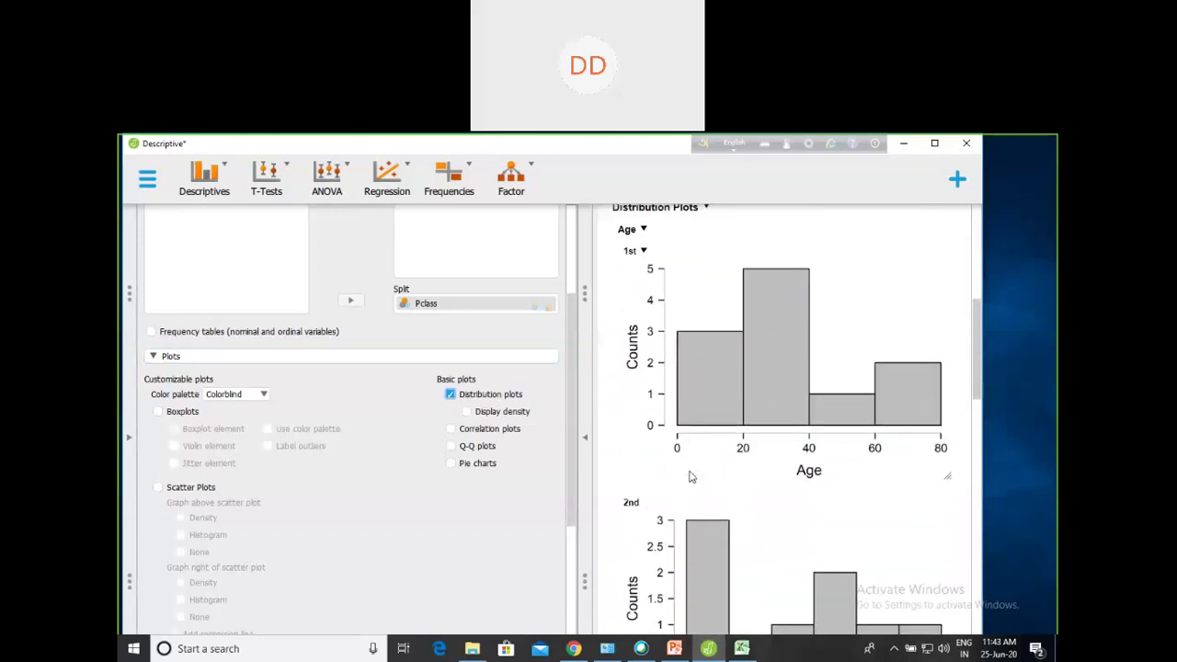
pyautogui.scroll(-6, 691, 470)
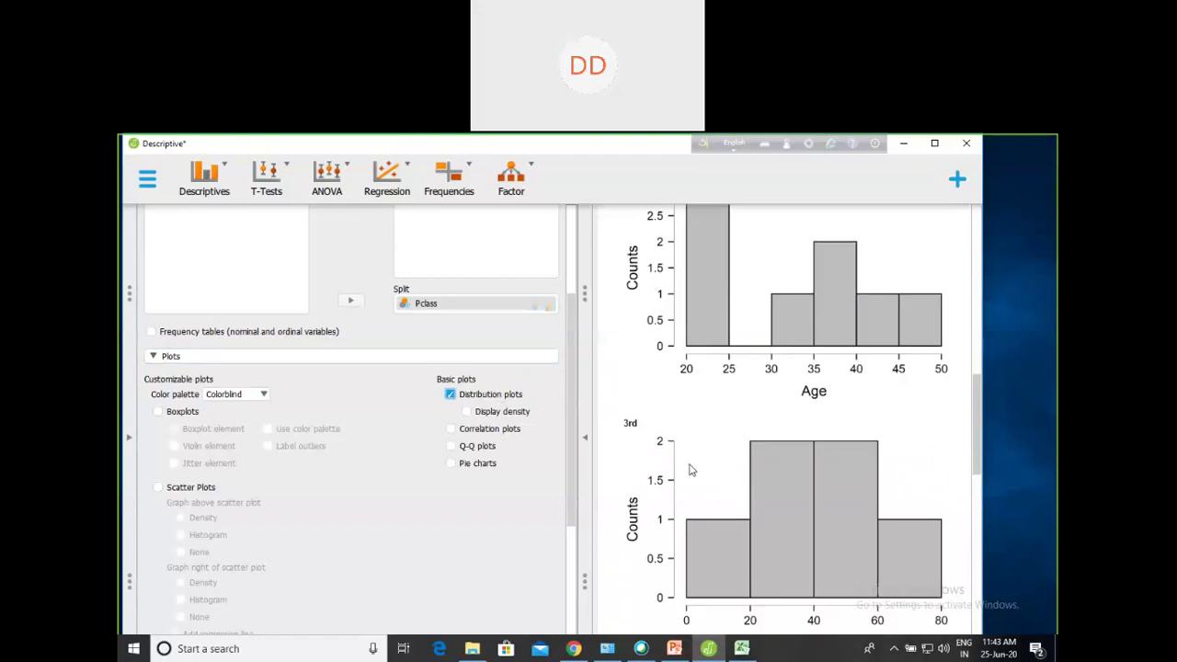
pyautogui.scroll(-4, 692, 470)
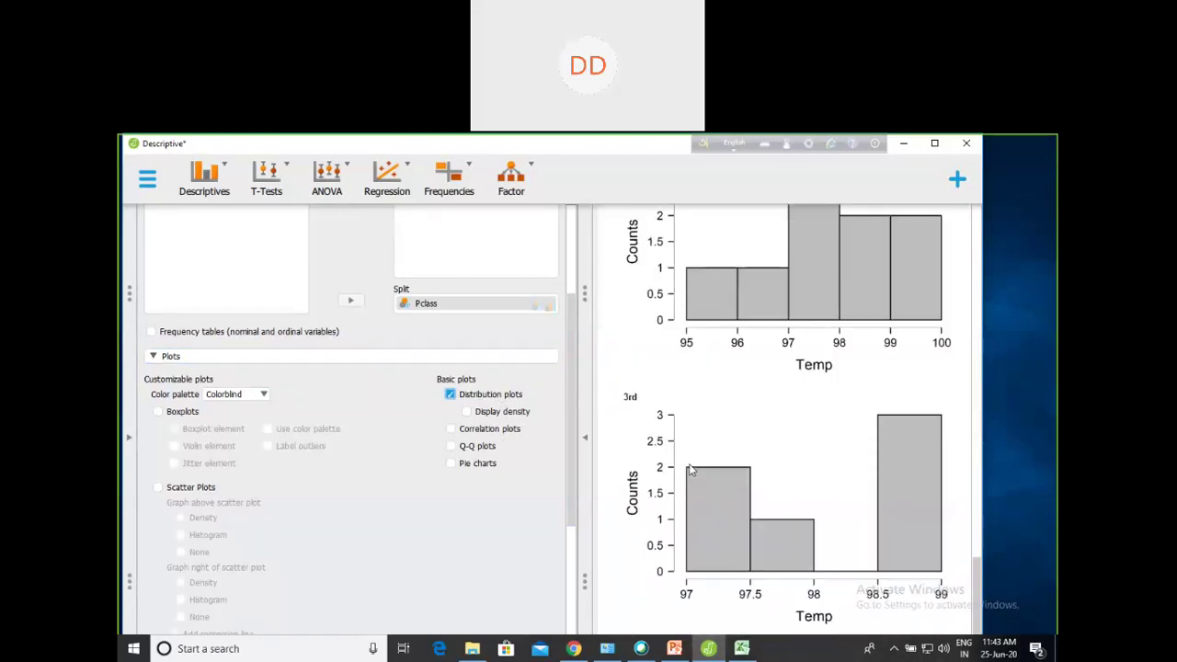
pyautogui.scroll(5, 690, 473)
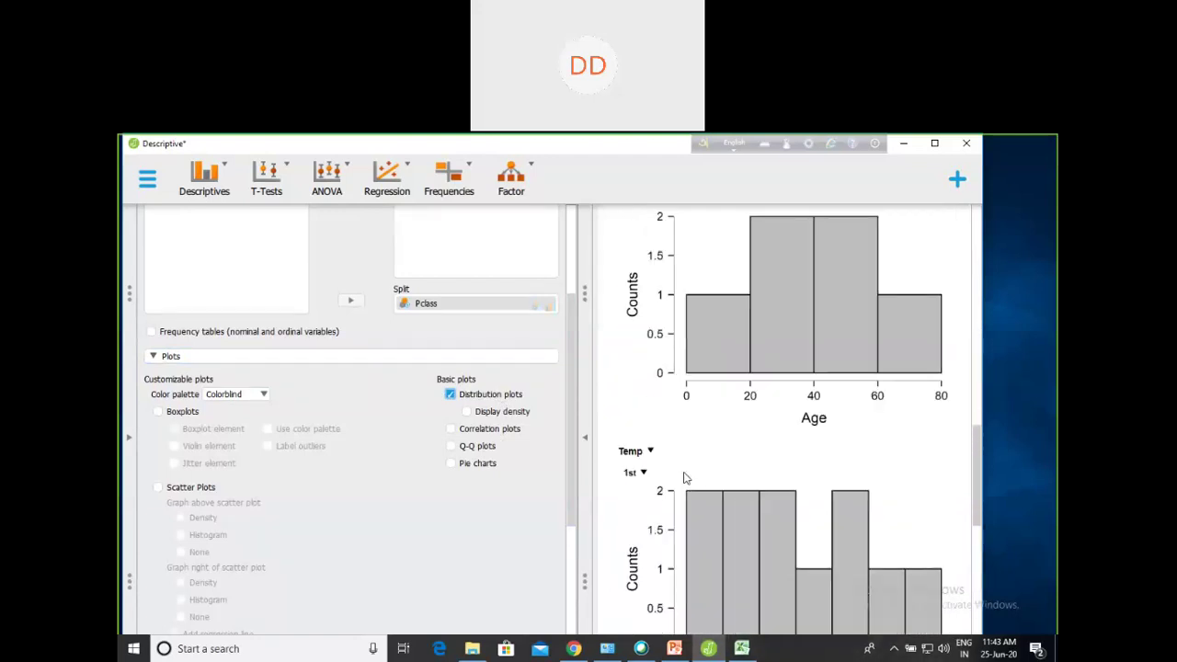
pyautogui.scroll(10, 685, 478)
pyautogui.scroll(-10, 684, 473)
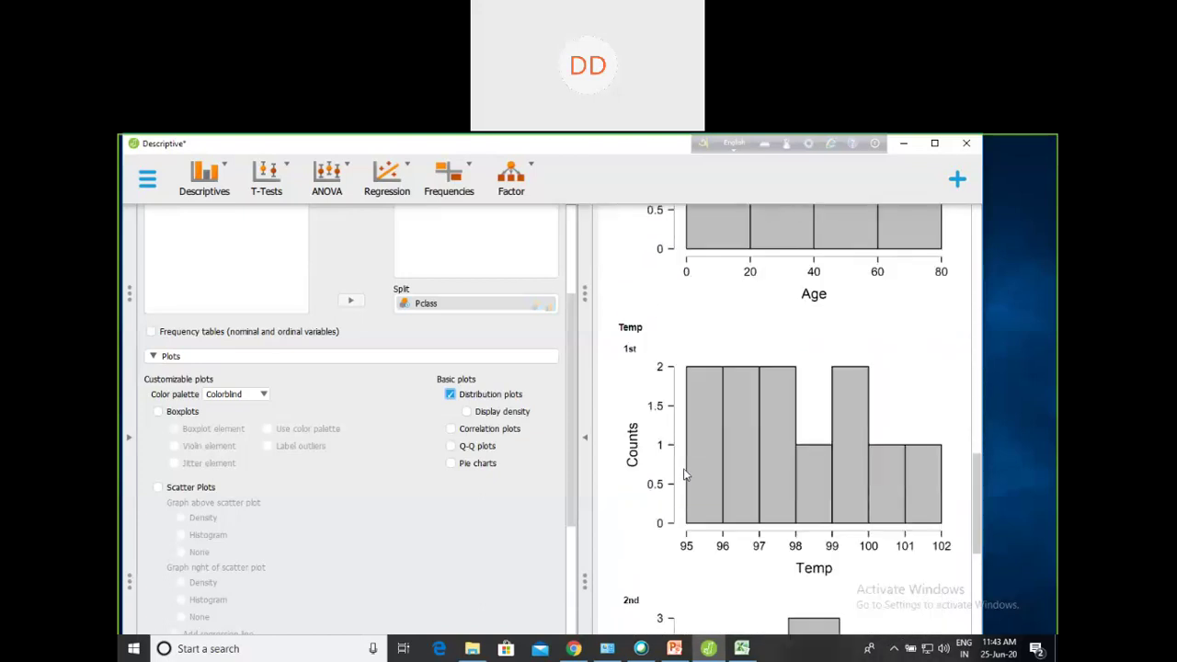
pyautogui.scroll(-5, 684, 474)
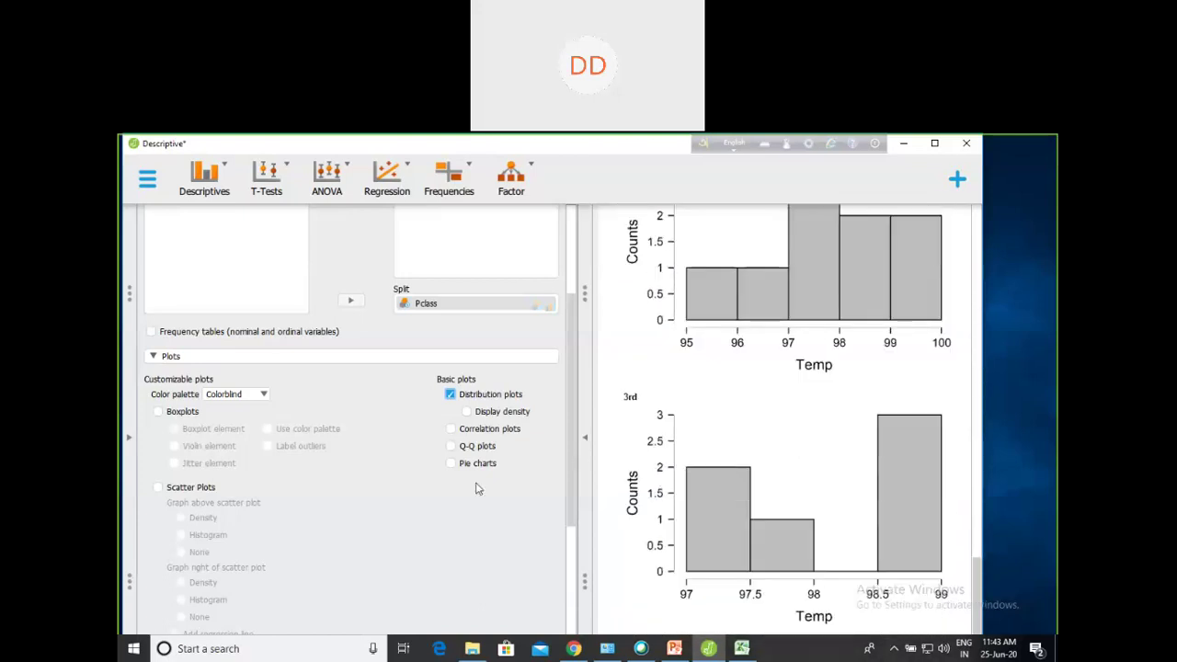
# Add correlation plots to the descriptive analysis and maximize the window
pyautogui.click(451, 428)
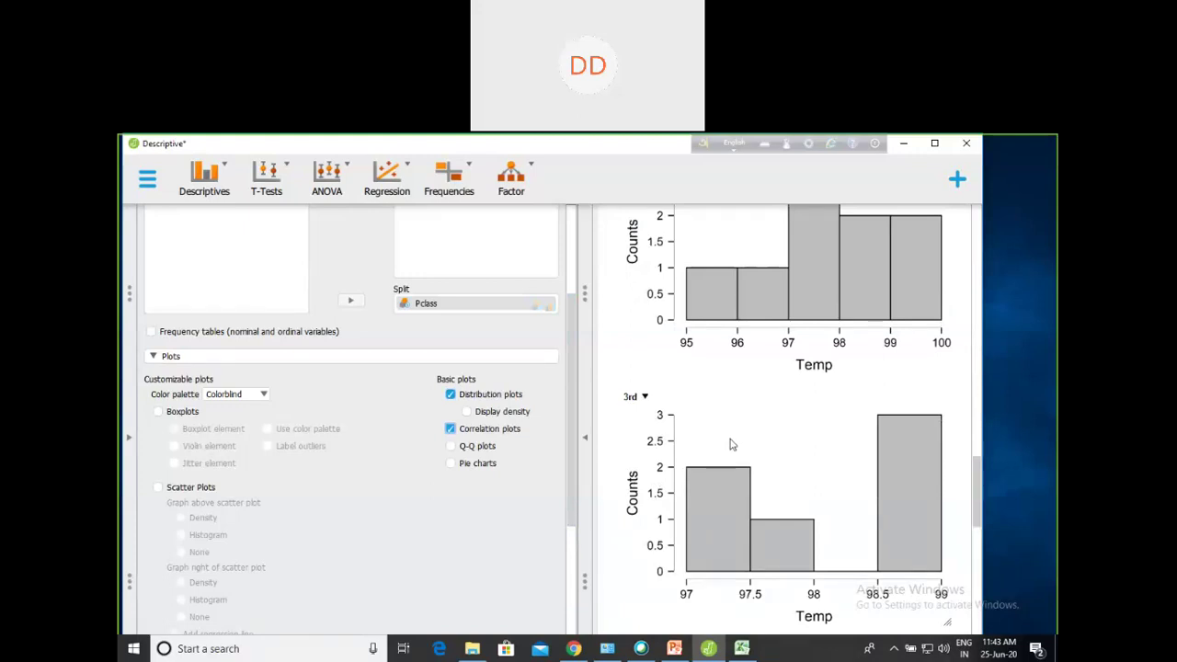
pyautogui.scroll(-5, 731, 444)
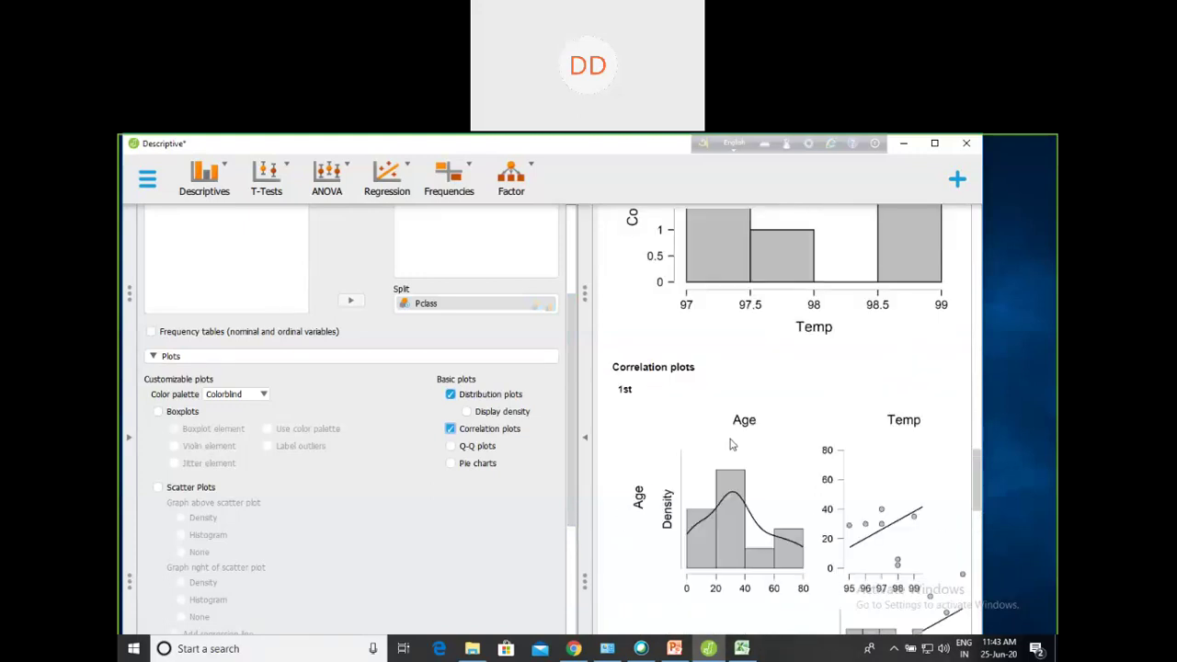
pyautogui.click(935, 143)
# Examine the correlation plots for each Pclass group and review the results back at the descriptive statistics table
pyautogui.scroll(-3, 785, 426)
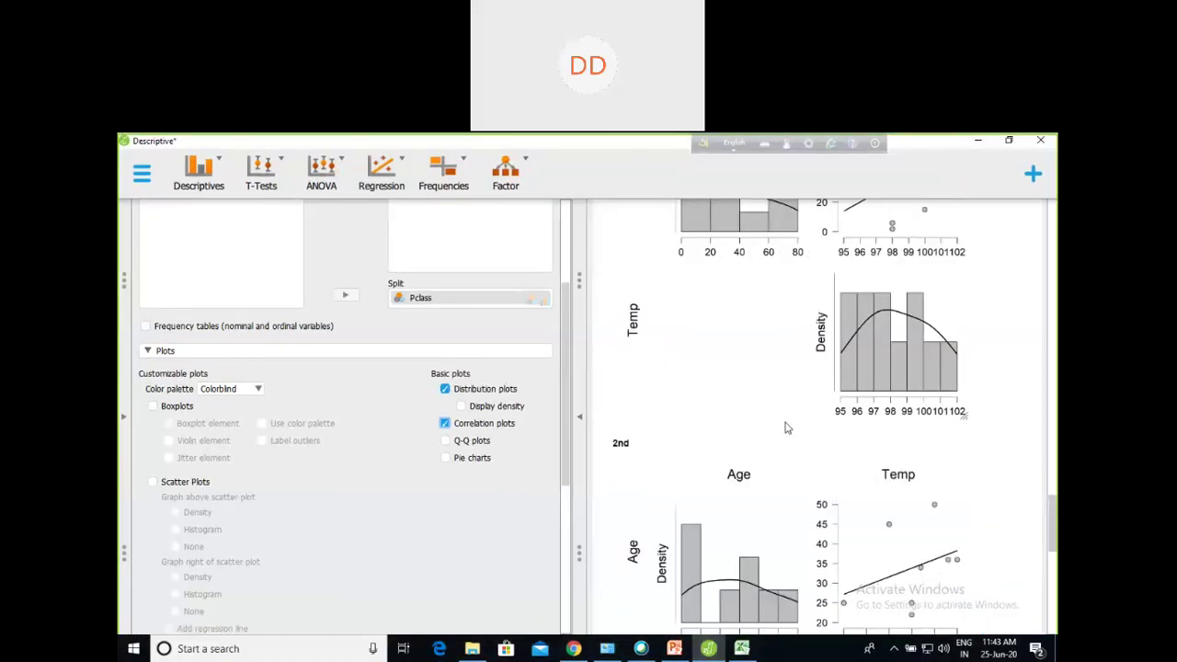
pyautogui.scroll(3, 786, 425)
pyautogui.scroll(-4, 786, 426)
pyautogui.scroll(-3, 786, 426)
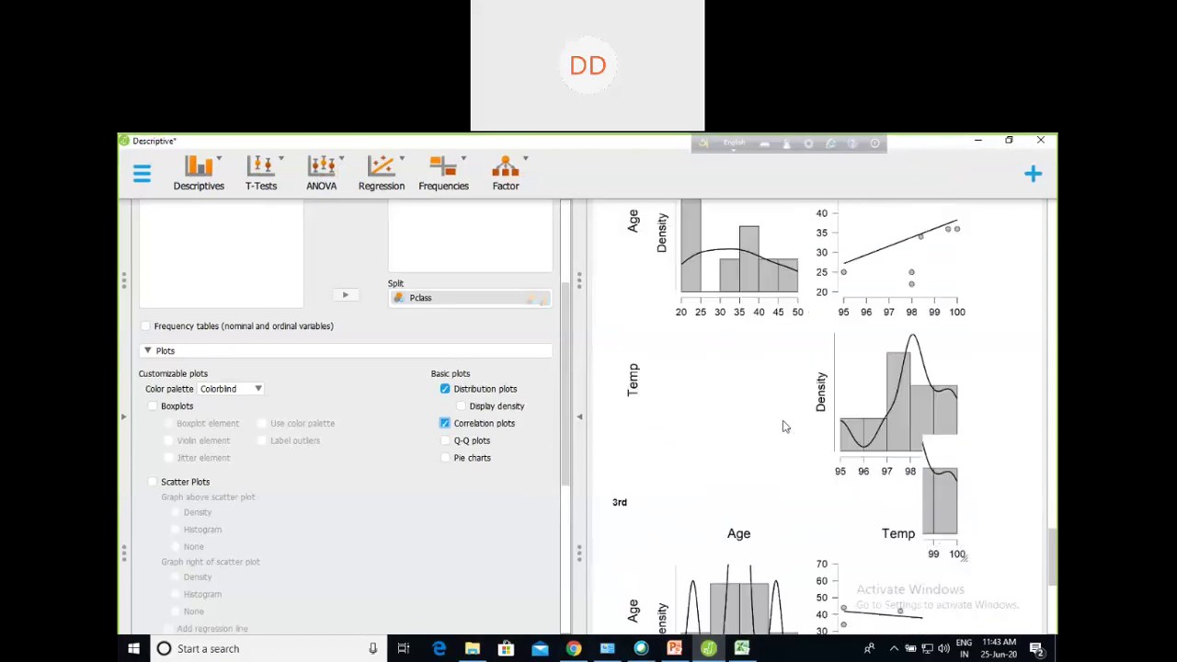
pyautogui.scroll(-3, 777, 430)
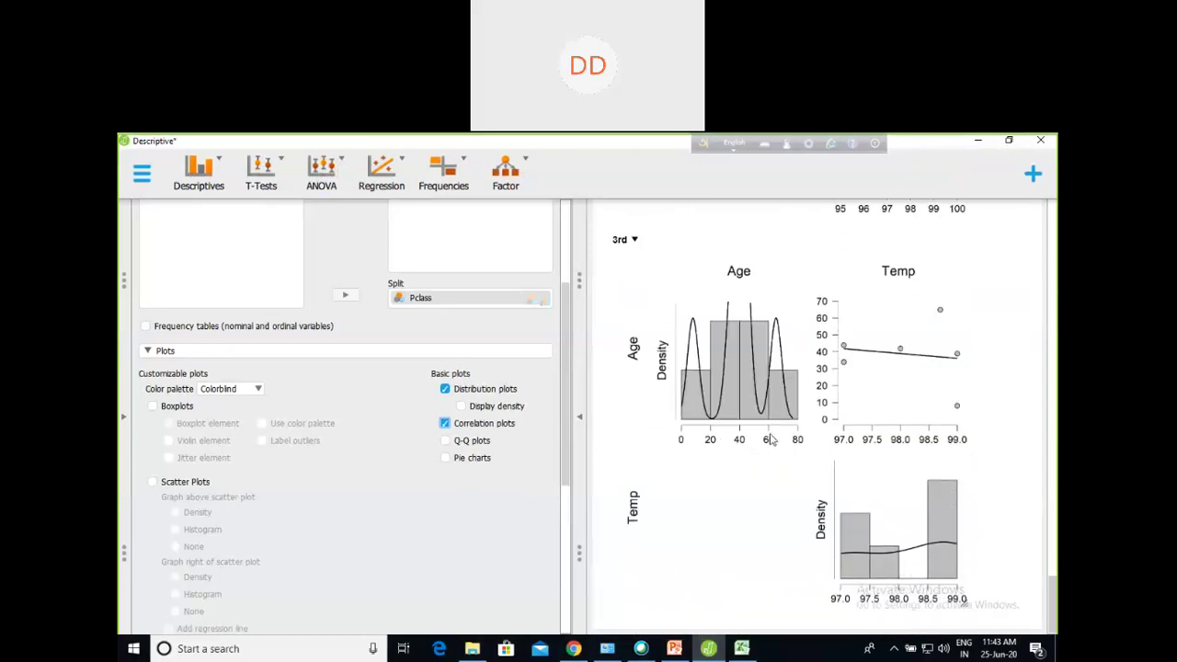
pyautogui.scroll(2, 771, 440)
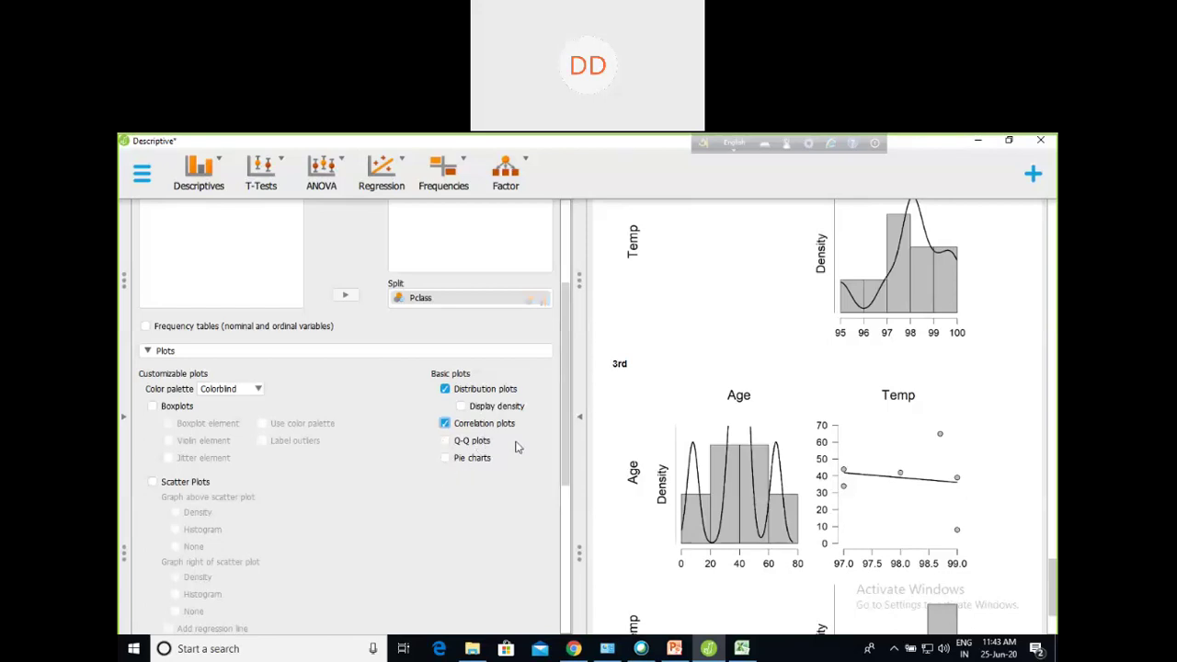
pyautogui.scroll(2, 518, 437)
pyautogui.scroll(3, 518, 436)
pyautogui.scroll(8, 822, 418)
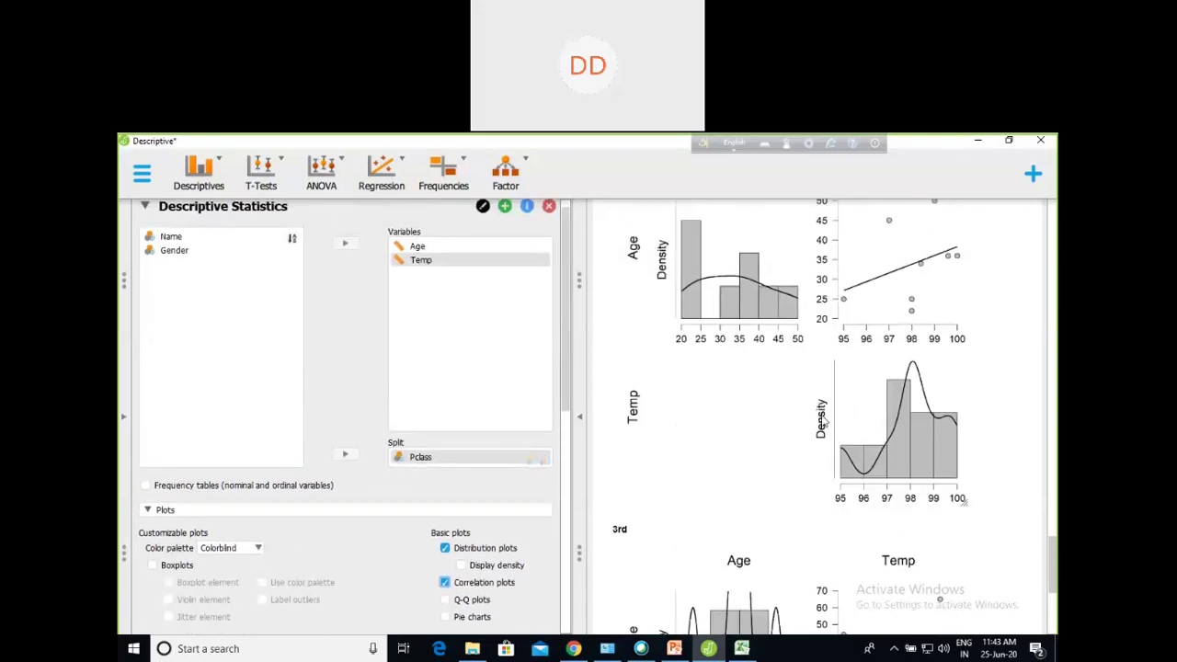
pyautogui.scroll(10, 822, 419)
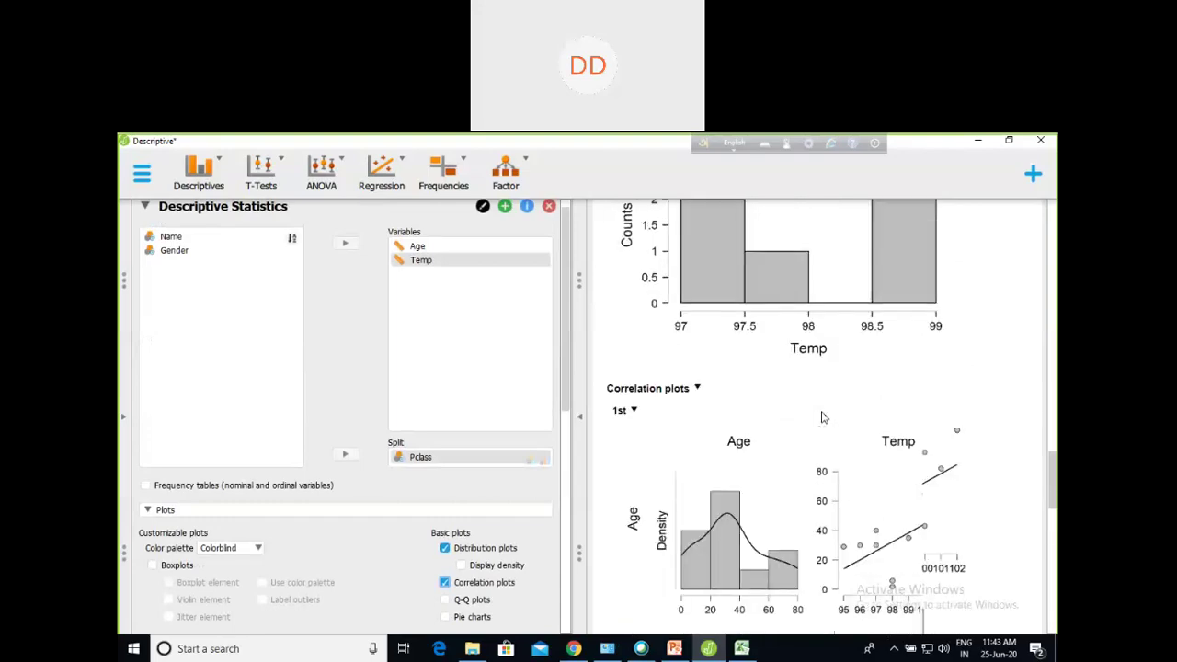
pyautogui.scroll(10, 822, 419)
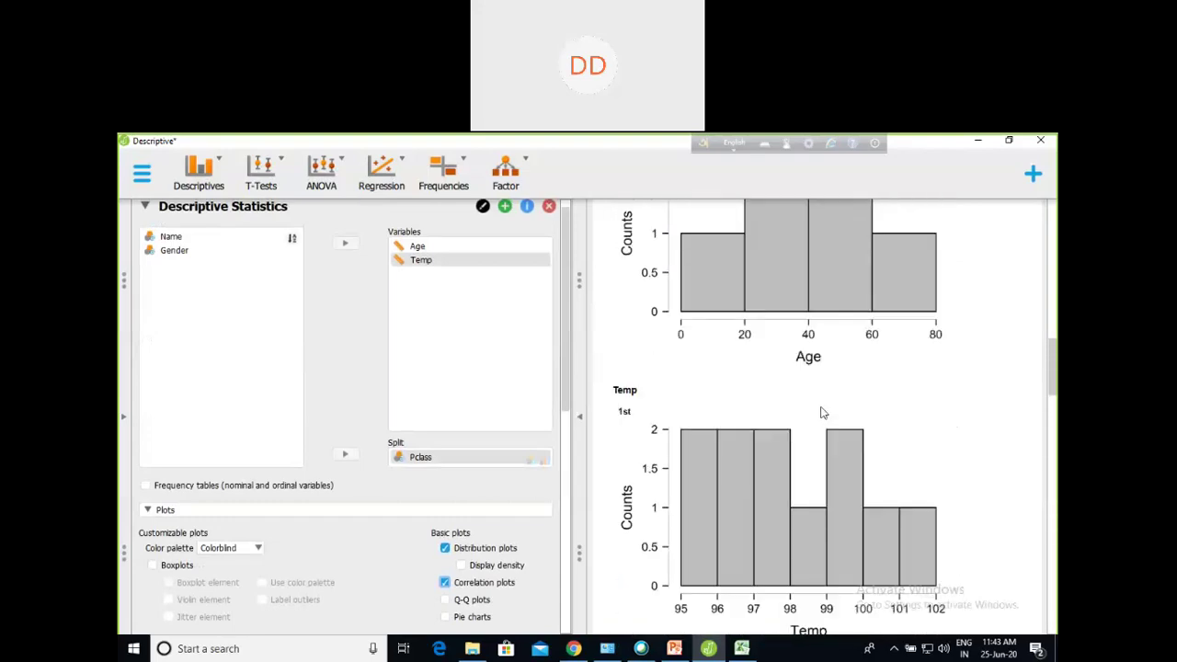
pyautogui.scroll(5, 818, 405)
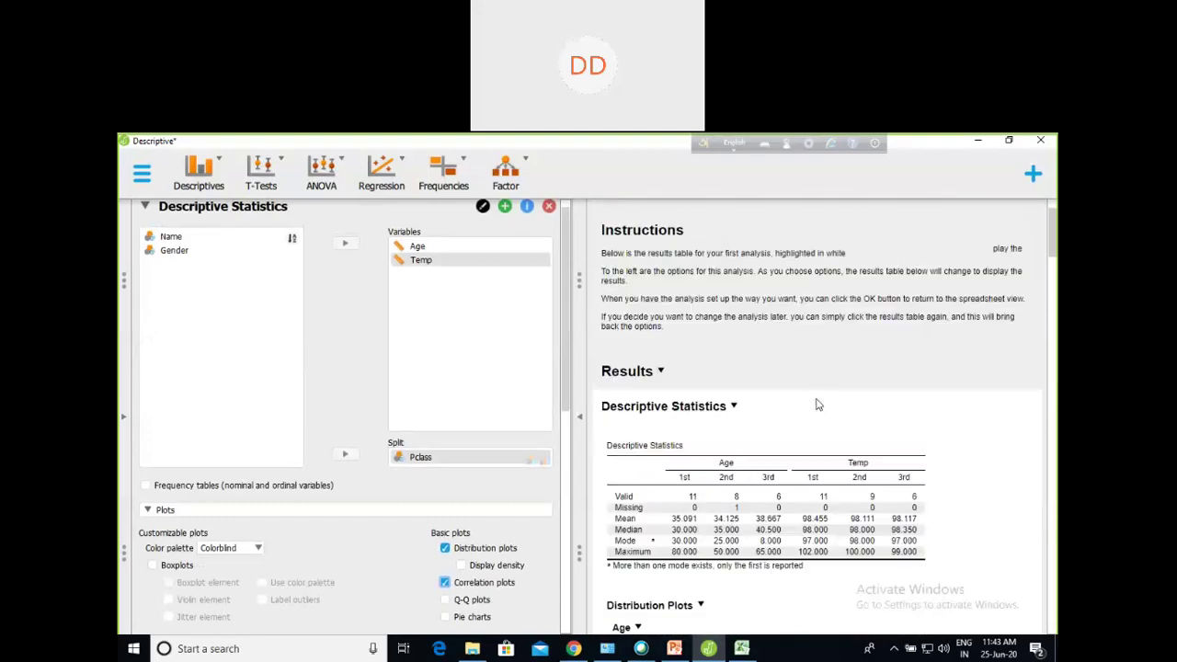
pyautogui.scroll(-3, 522, 485)
pyautogui.scroll(-1, 521, 485)
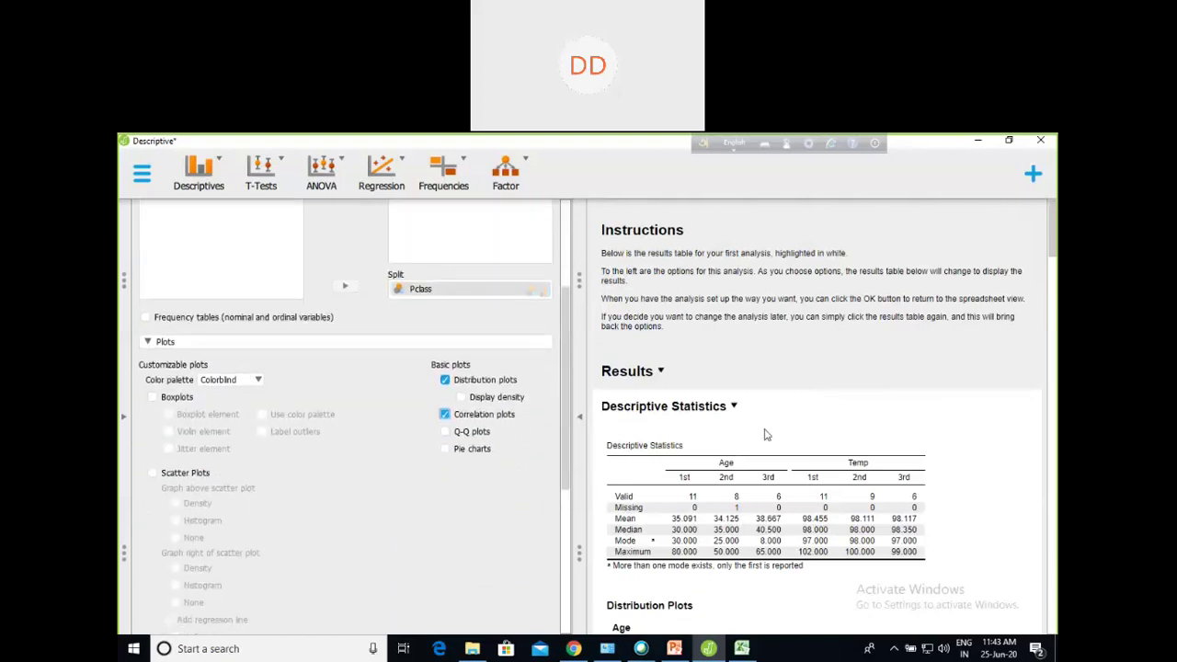
pyautogui.scroll(-3, 768, 435)
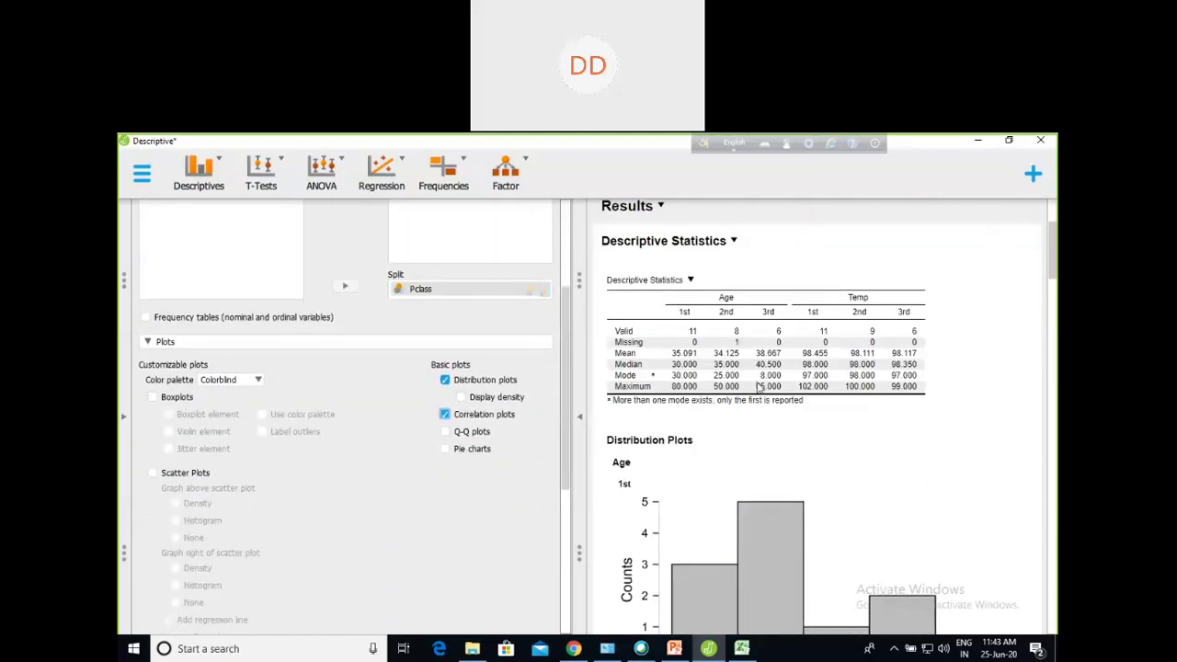
# Copy the Descriptive Statistics table from the results and minimize the window to reach the desktop
pyautogui.click(691, 281)
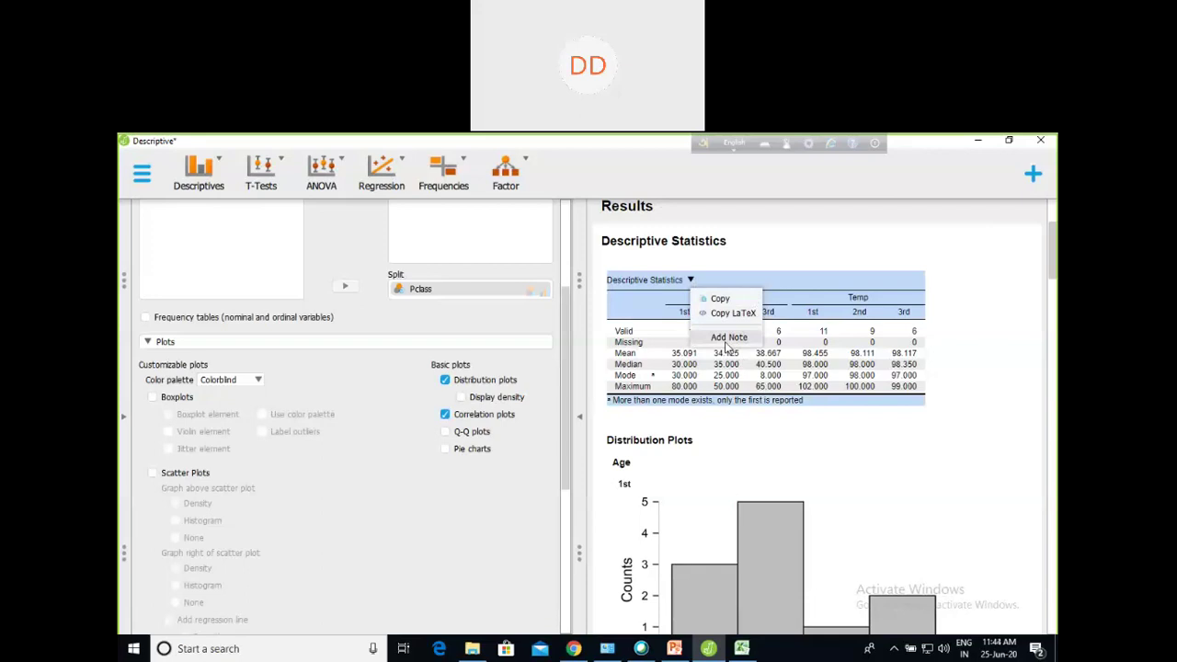
pyautogui.click(720, 298)
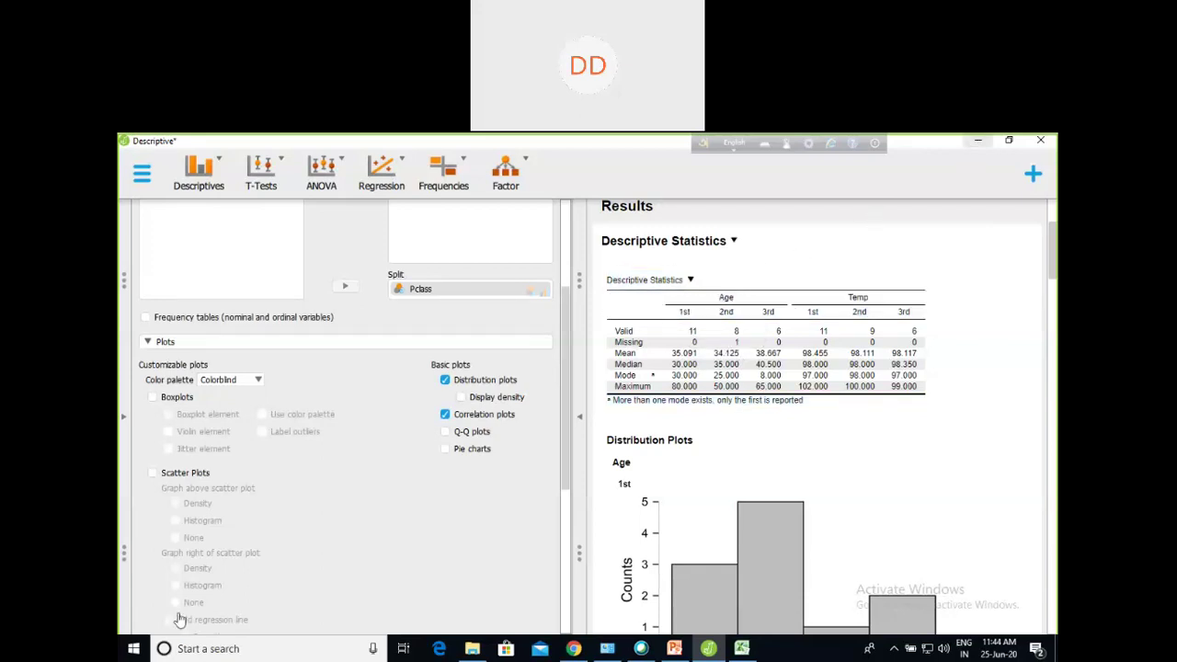
pyautogui.hotkey('alt', 'u')
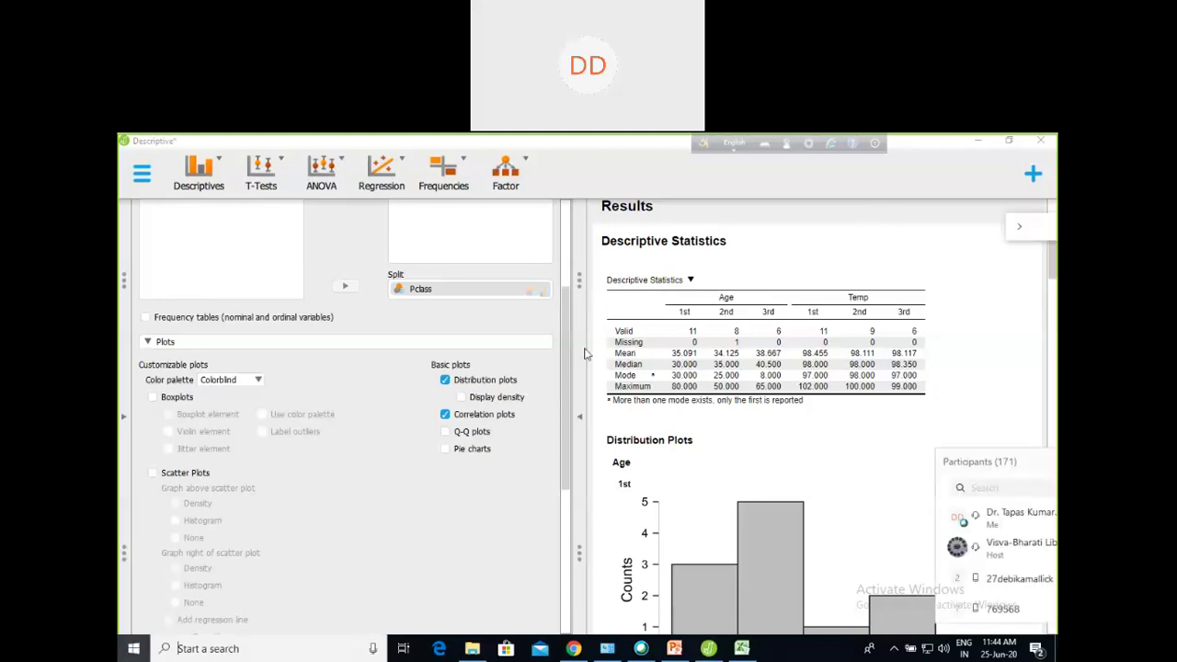
pyautogui.press('super')
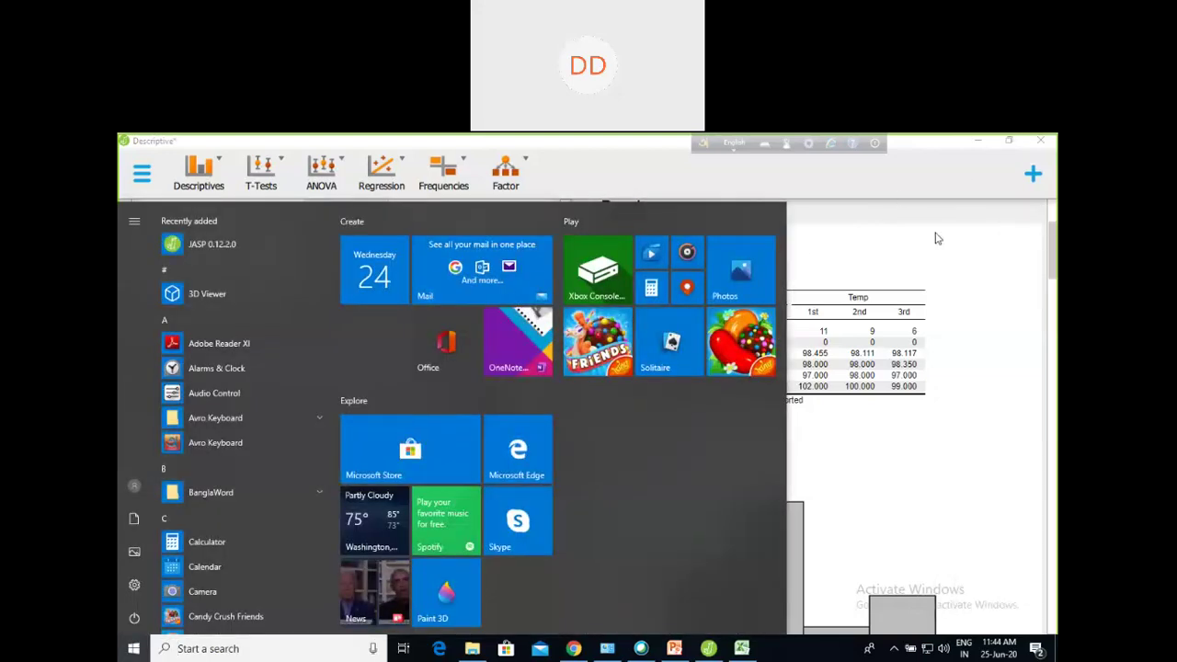
pyautogui.click(980, 141)
pyautogui.click(979, 141)
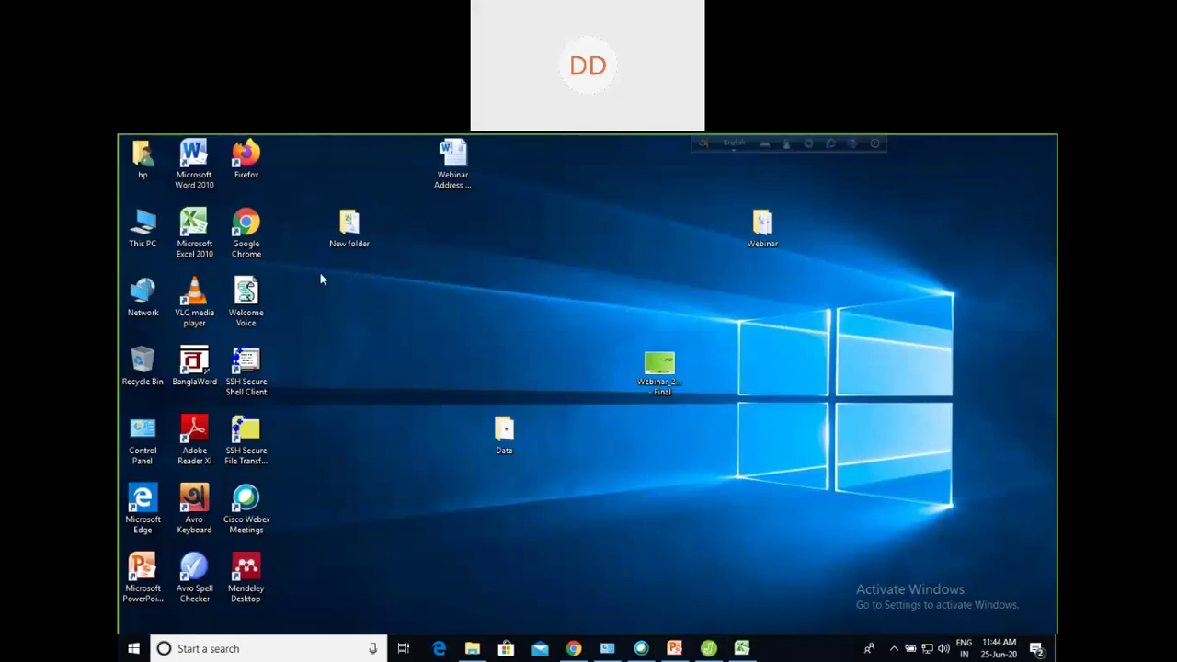
# Start Microsoft Word and paste the copied Descriptive Statistics table into the blank document
pyautogui.doubleClick(195, 162)
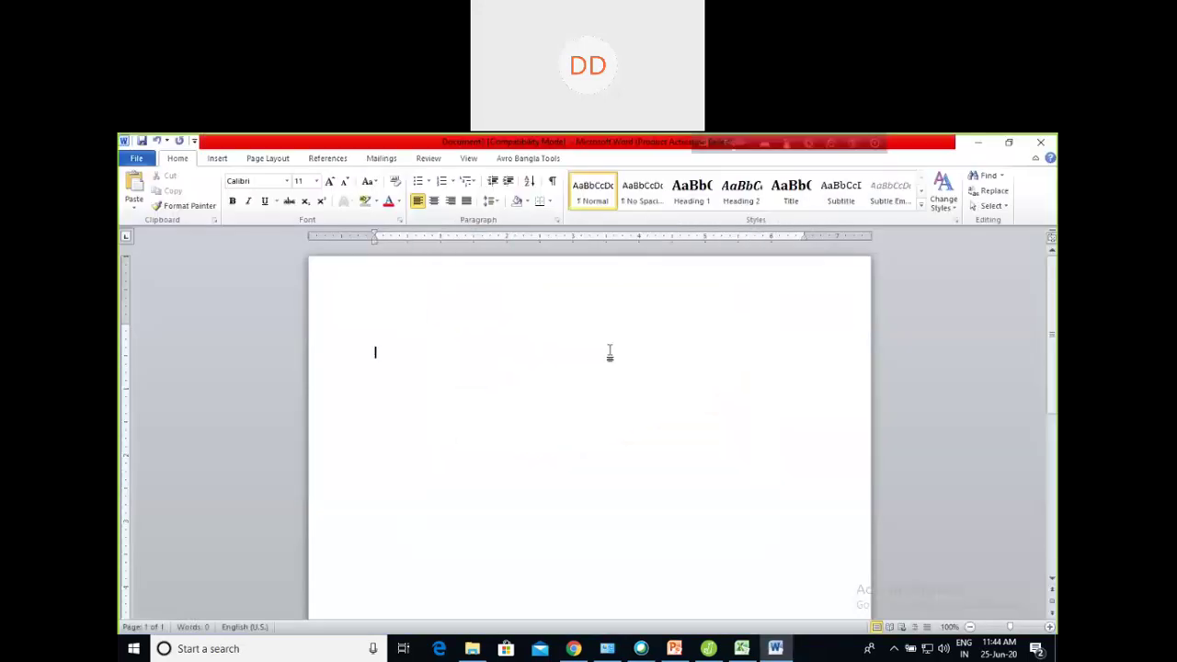
pyautogui.write('Descriptive Statistics \tAge\tTemp \t1st\t2nd\t3rd\t1st\t2nd\t3rd Valid\t11\t8\t6\t11\t9\t6 Missing\t0\t1\t0\t0\t0\t0 Mean\t35.091\t34.125\t38.667\t98.455\t98.111\t98.117 Median\t30.000\t35.000\t40.500\t98.000\t98.000\t98.350 Mode\ta30.000\t25.000\t8.000\t97.000\t98.000\t97.000 Maximum\t80.000\t50.000\t65.000\t102.000\t100.000\t99.000 a More than one mode exists, only the first is reported')
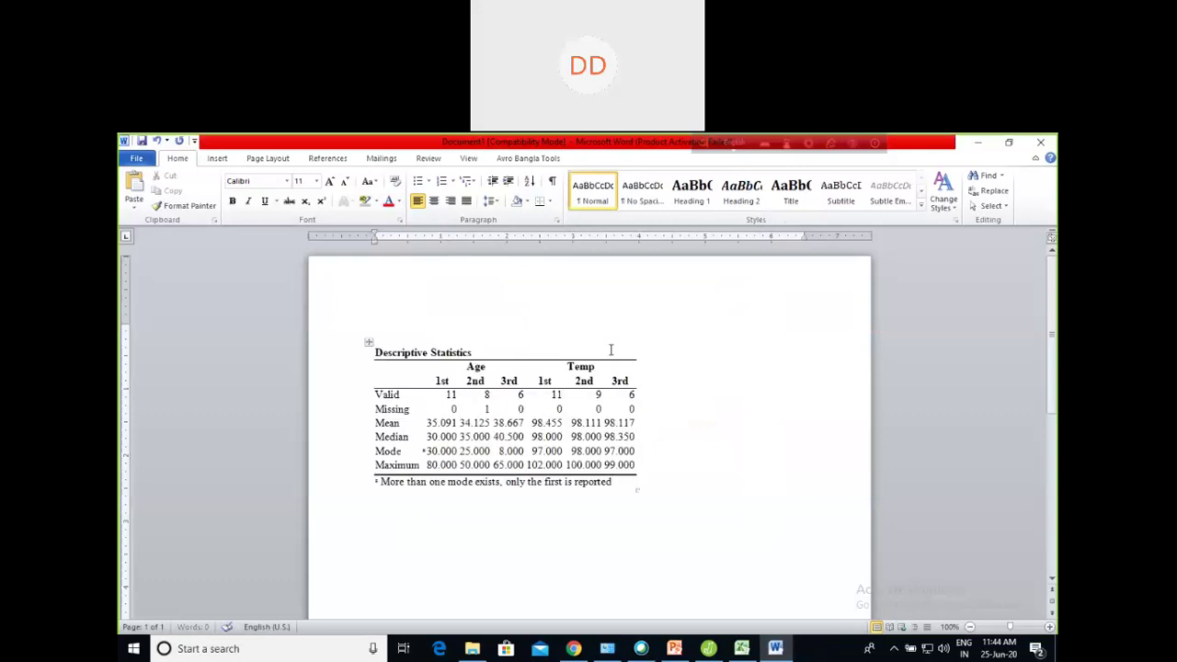
pyautogui.press('Return')
# Enlarge the pasted Descriptive Statistics table to span the full text width of the page
pyautogui.click(577, 422)
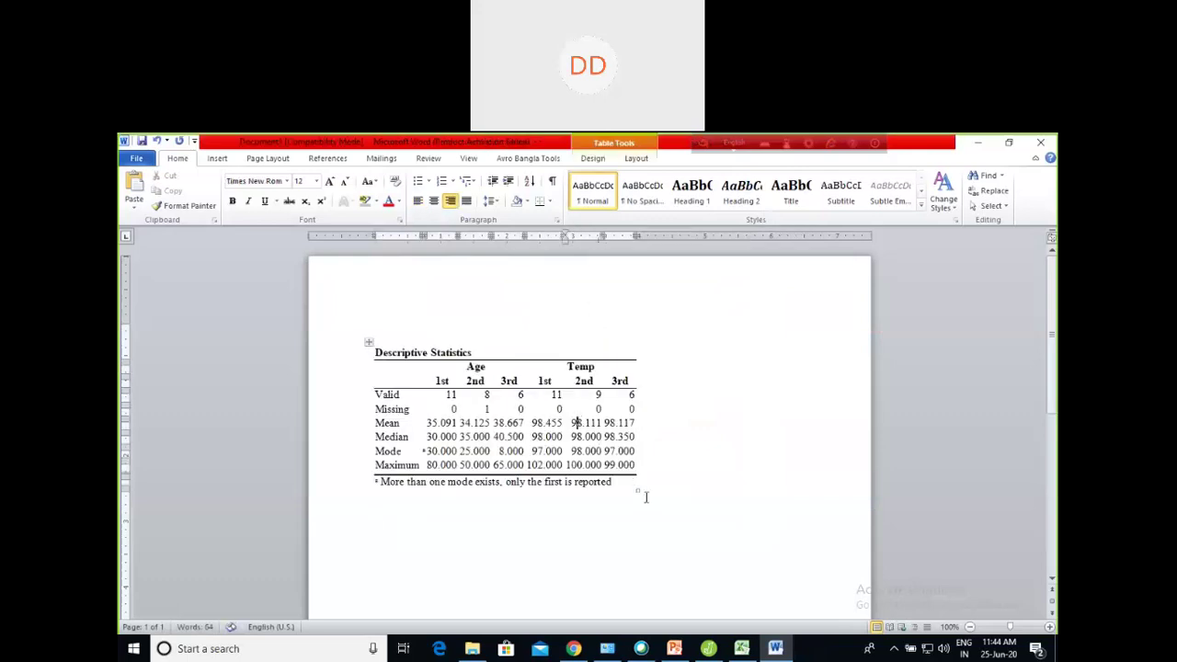
pyautogui.moveTo(639, 491); pyautogui.dragTo(793, 524)
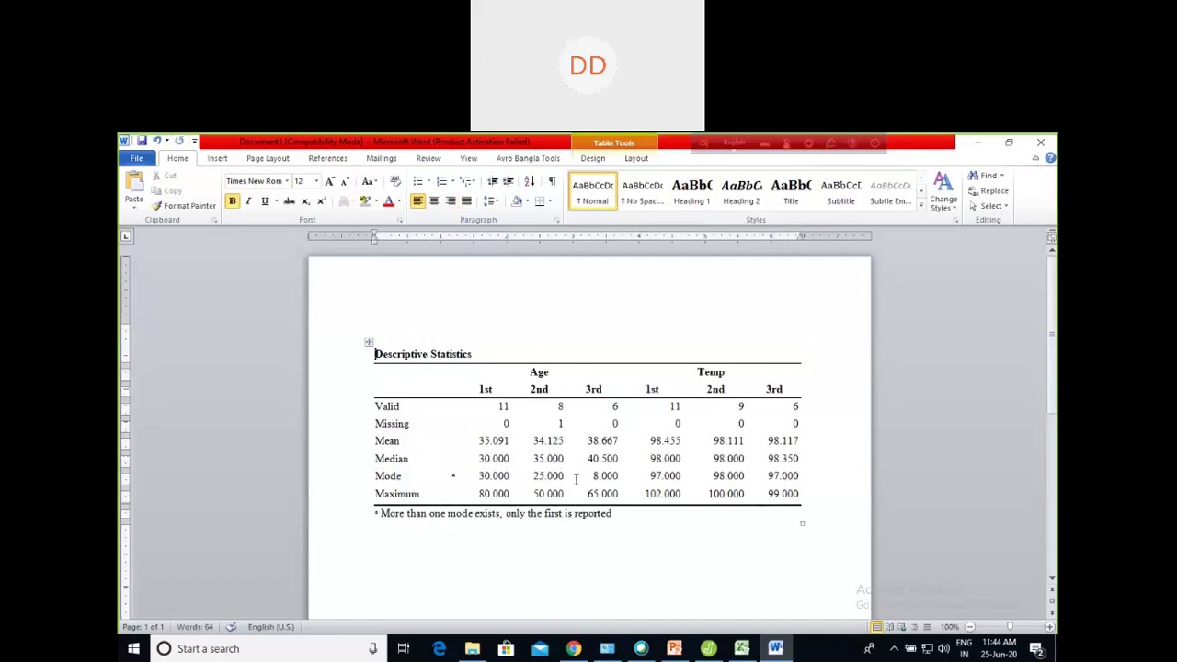
pyautogui.scroll(-2, 586, 457)
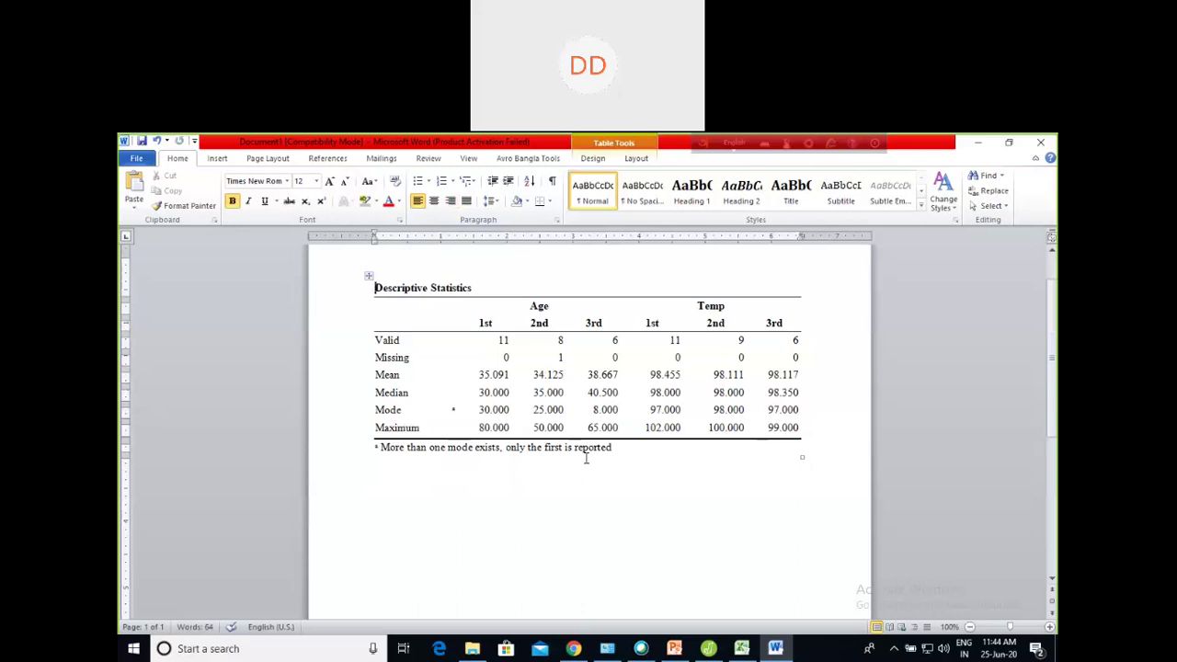
pyautogui.scroll(2, 582, 419)
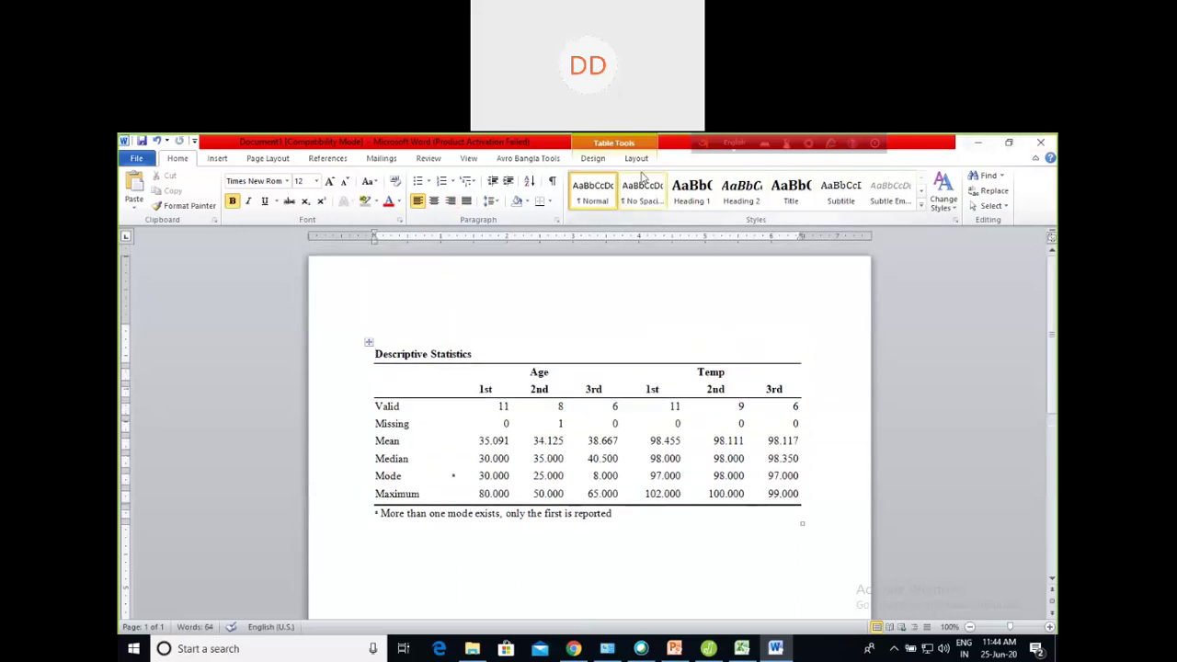
# Minimize Word, switch back to JASP and remove the Descriptive Statistics analysis
pyautogui.click(978, 142)
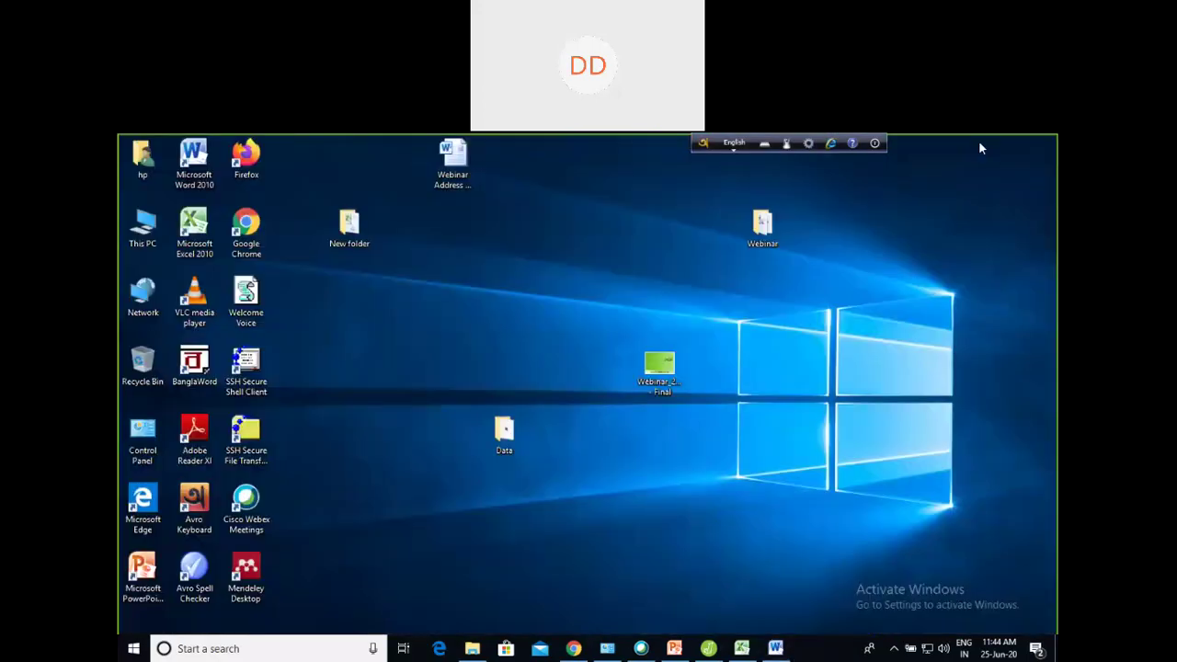
pyautogui.click(708, 649)
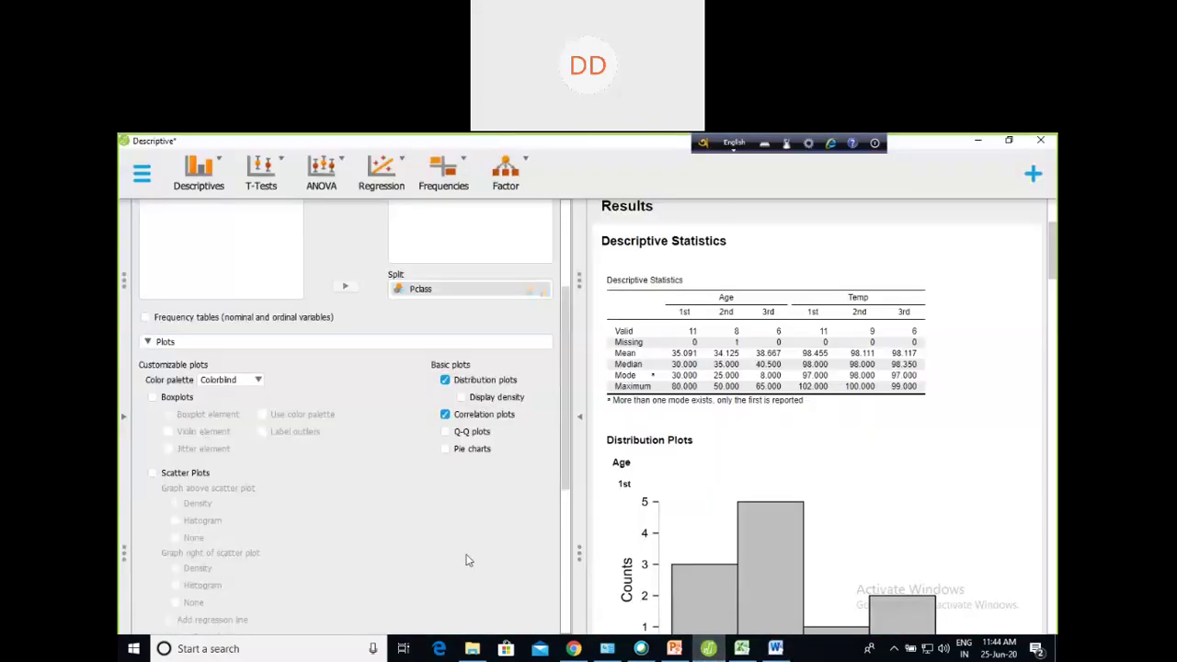
pyautogui.scroll(4, 468, 552)
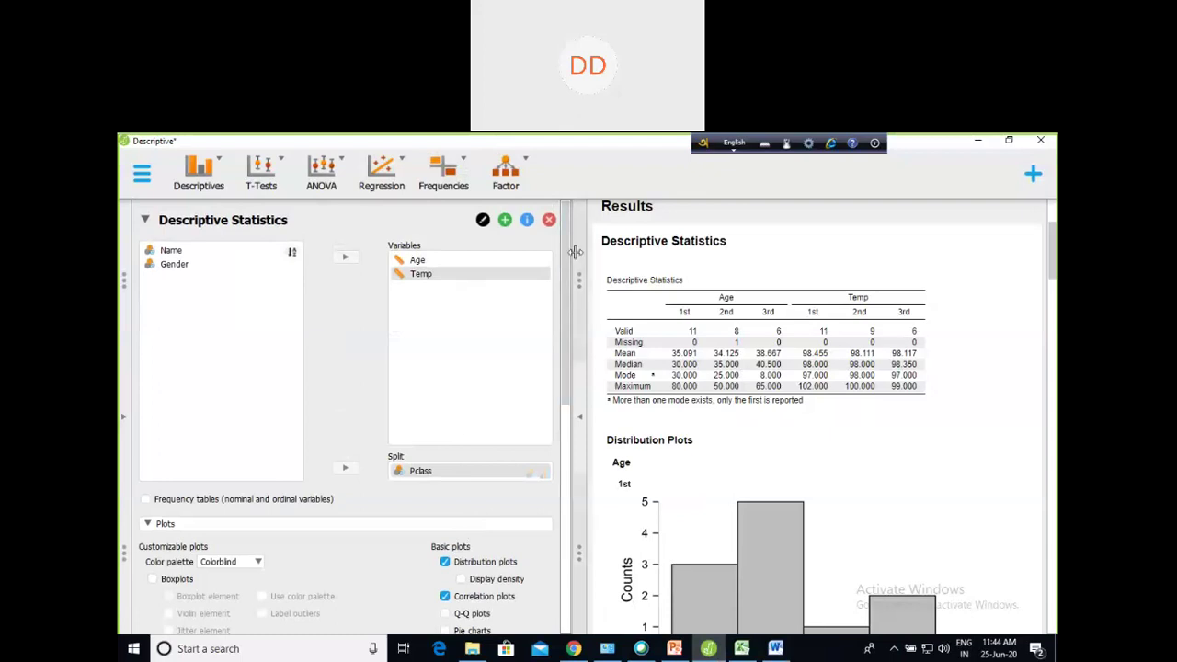
pyautogui.click(549, 220)
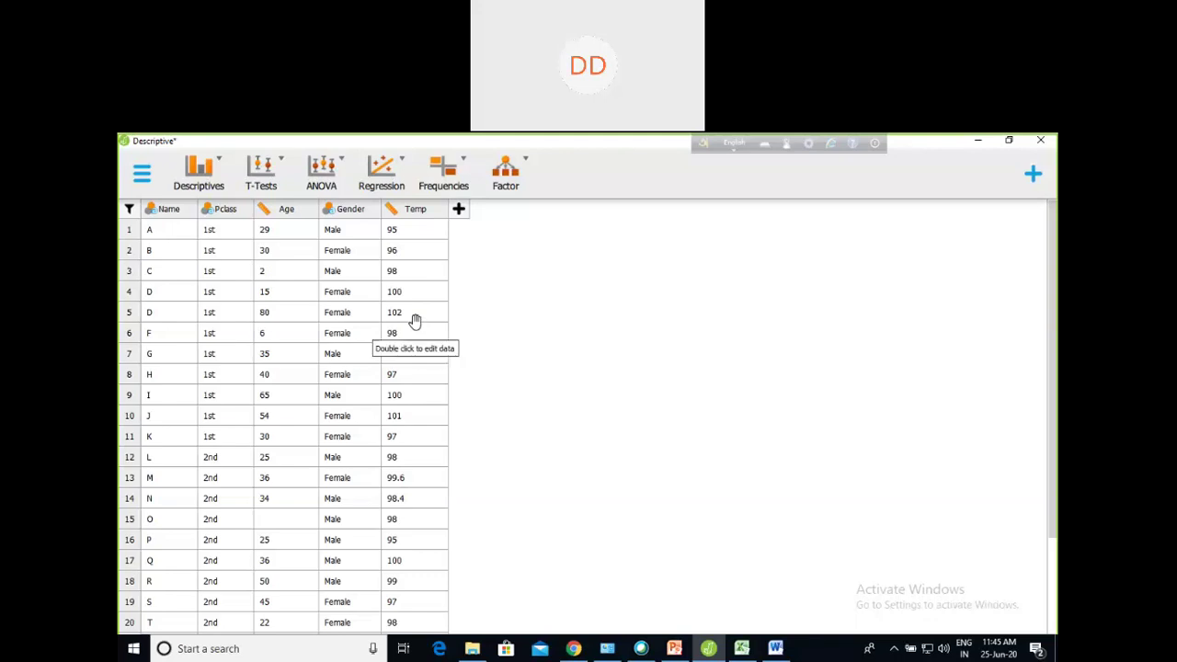
# Close the Descriptive data file without saving the changes
pyautogui.click(142, 174)
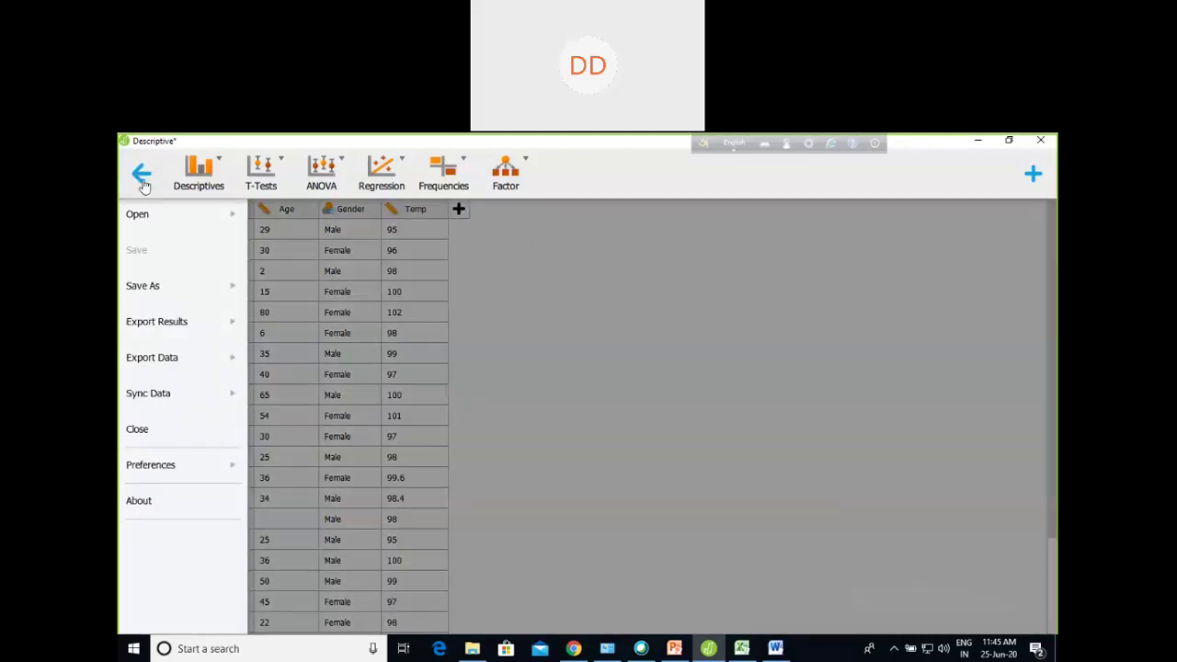
pyautogui.click(168, 438)
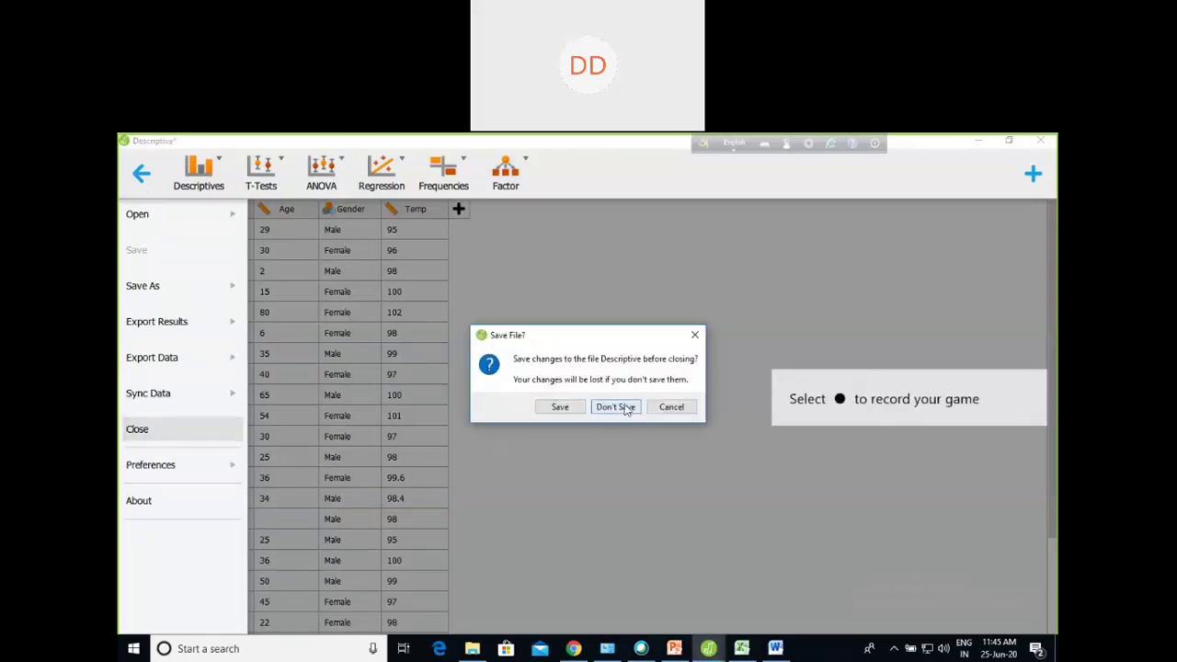
pyautogui.click(615, 407)
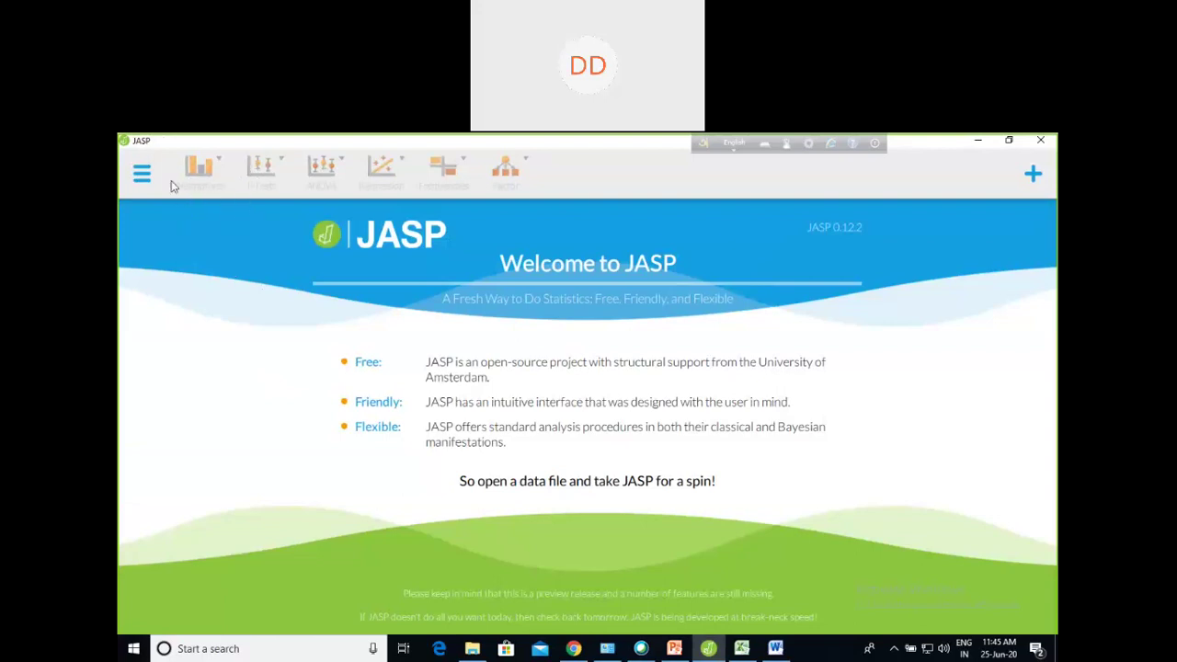
# Open the "One sample t test" data file from the Data folder on the computer
pyautogui.click(142, 175)
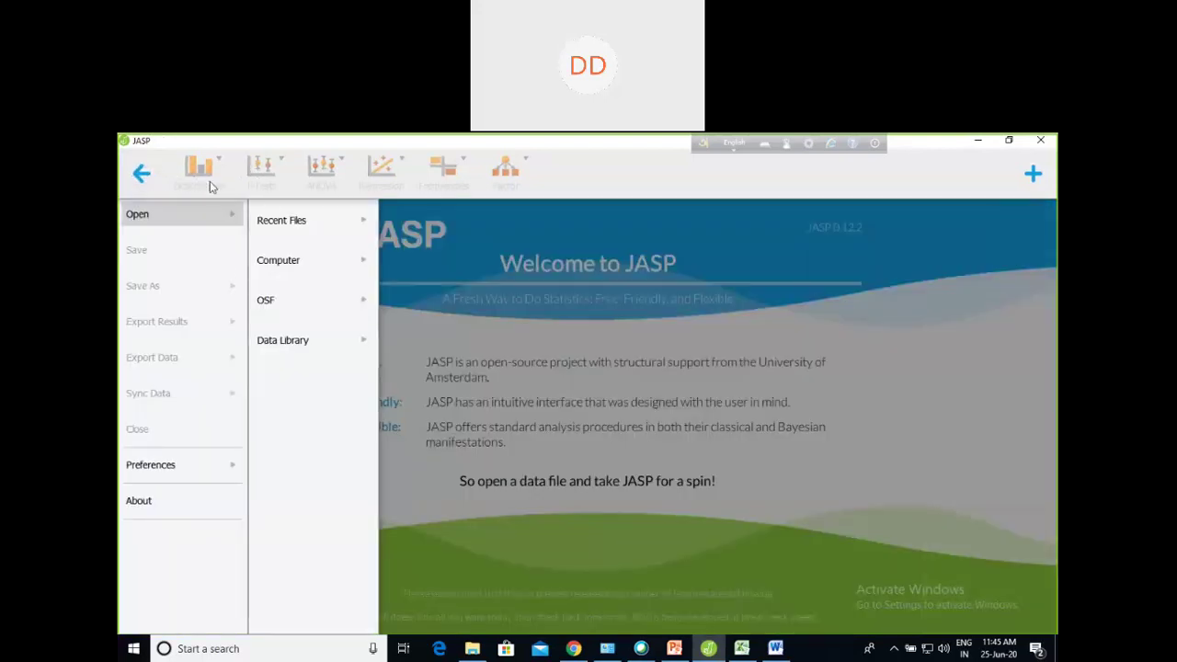
pyautogui.click(298, 221)
pyautogui.click(305, 263)
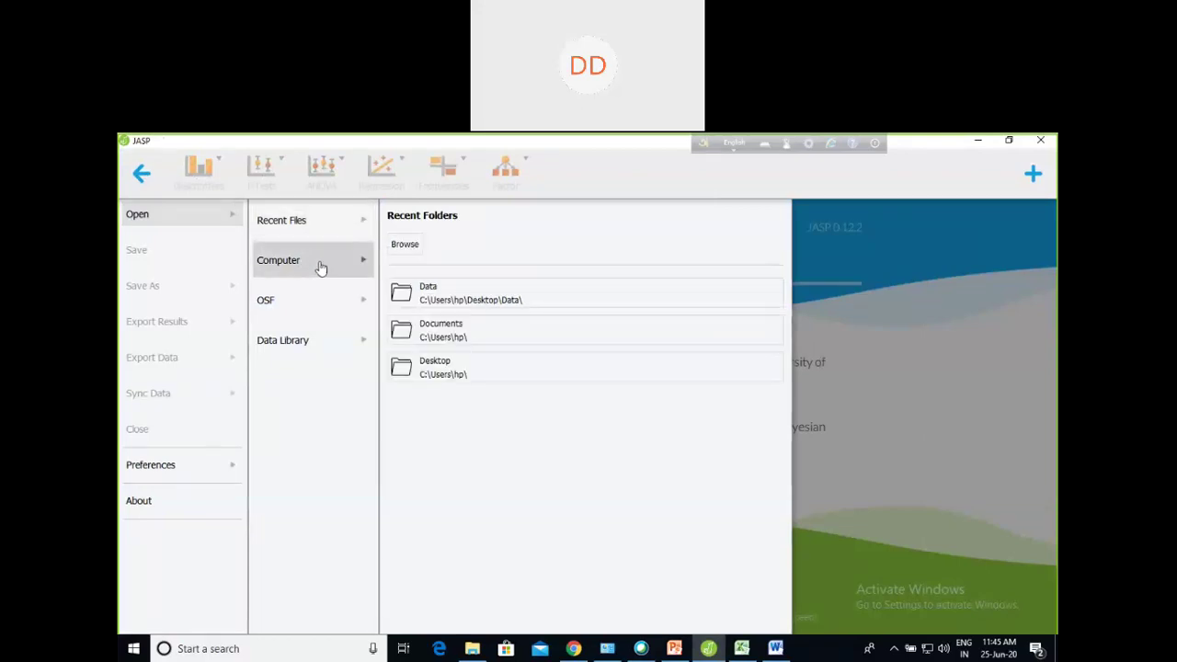
pyautogui.click(403, 250)
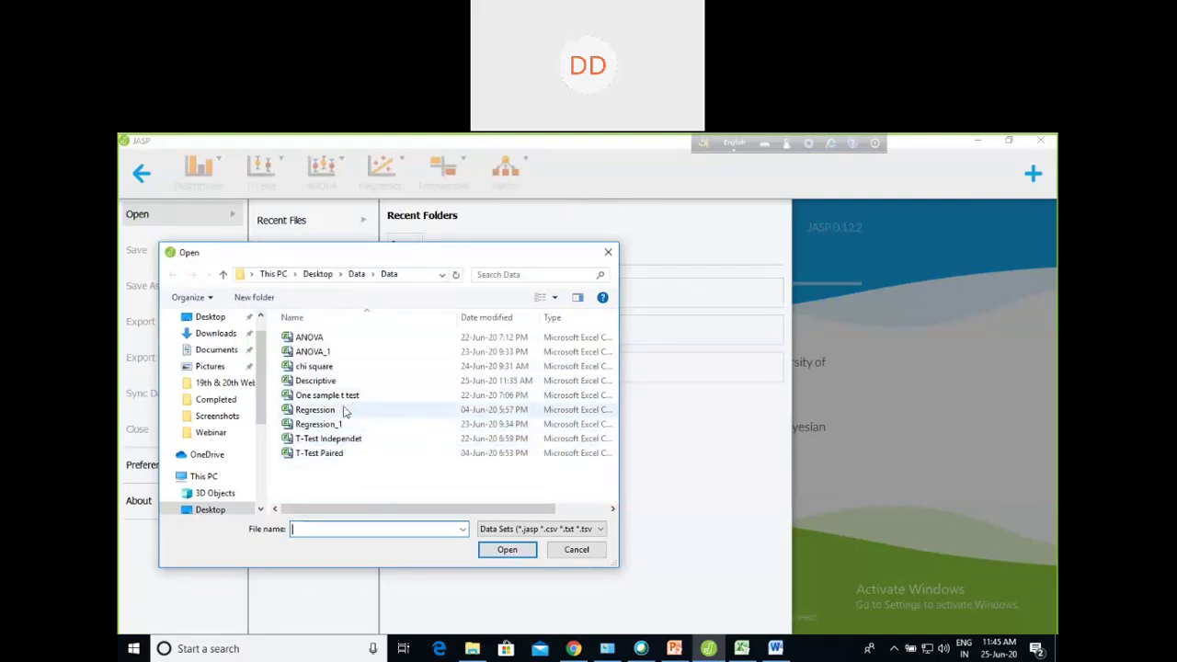
pyautogui.click(348, 402)
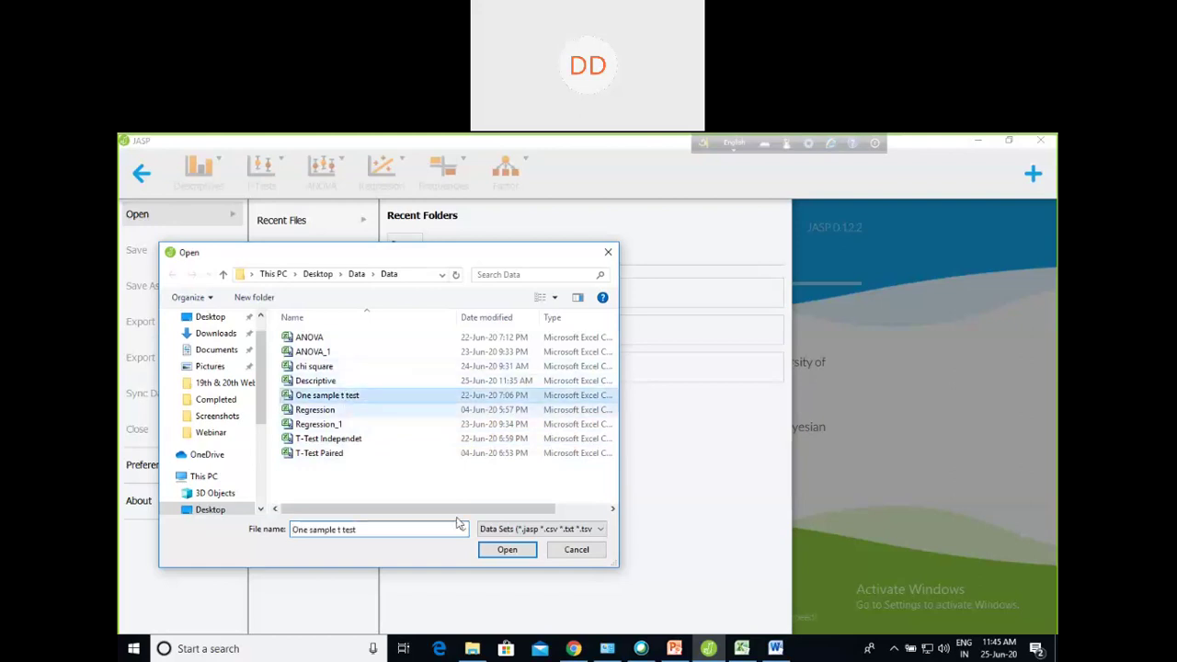
pyautogui.click(499, 554)
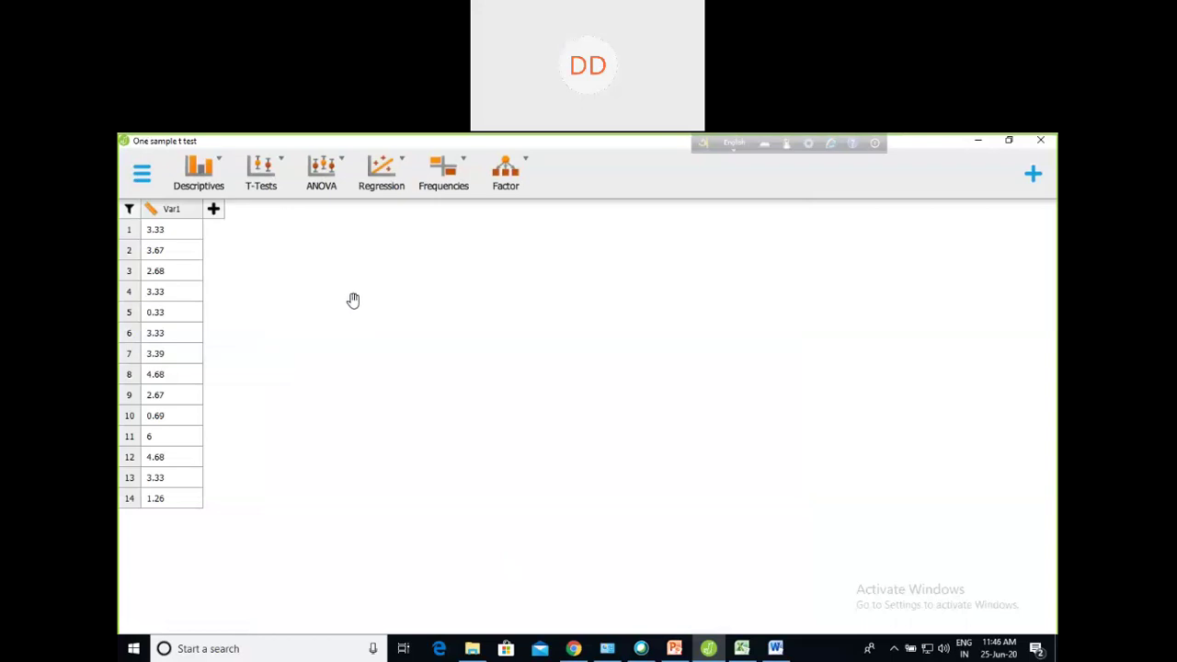
# Run a classical One Sample T-Test with Var1 as the variable
pyautogui.click(264, 171)
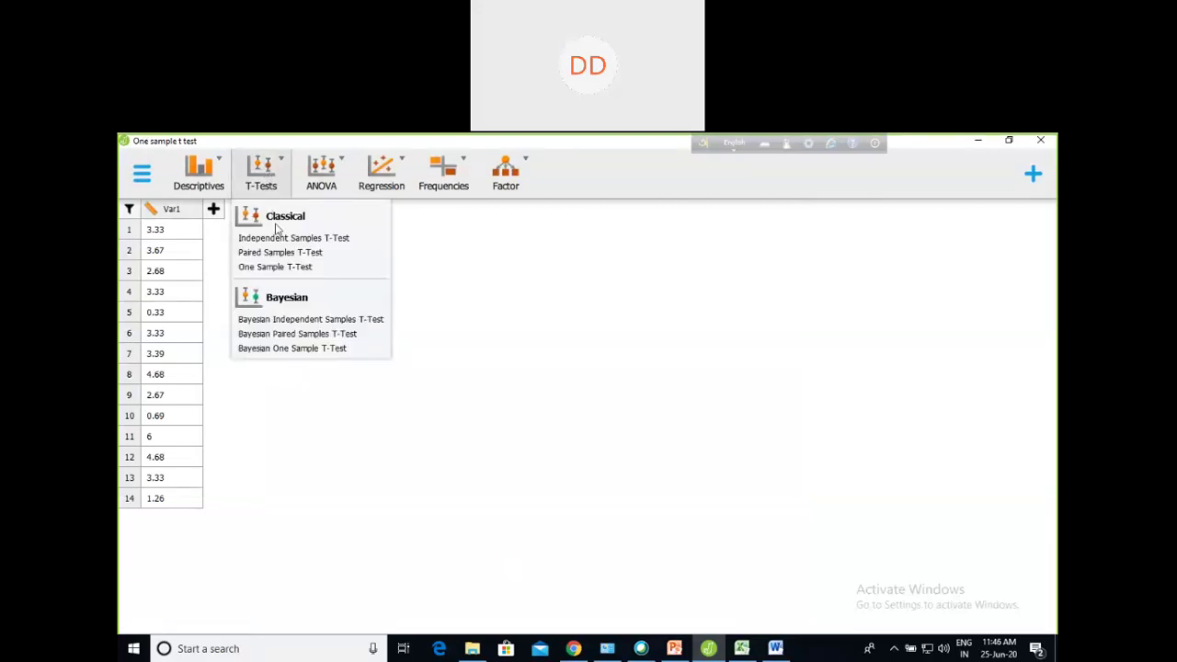
pyautogui.click(280, 267)
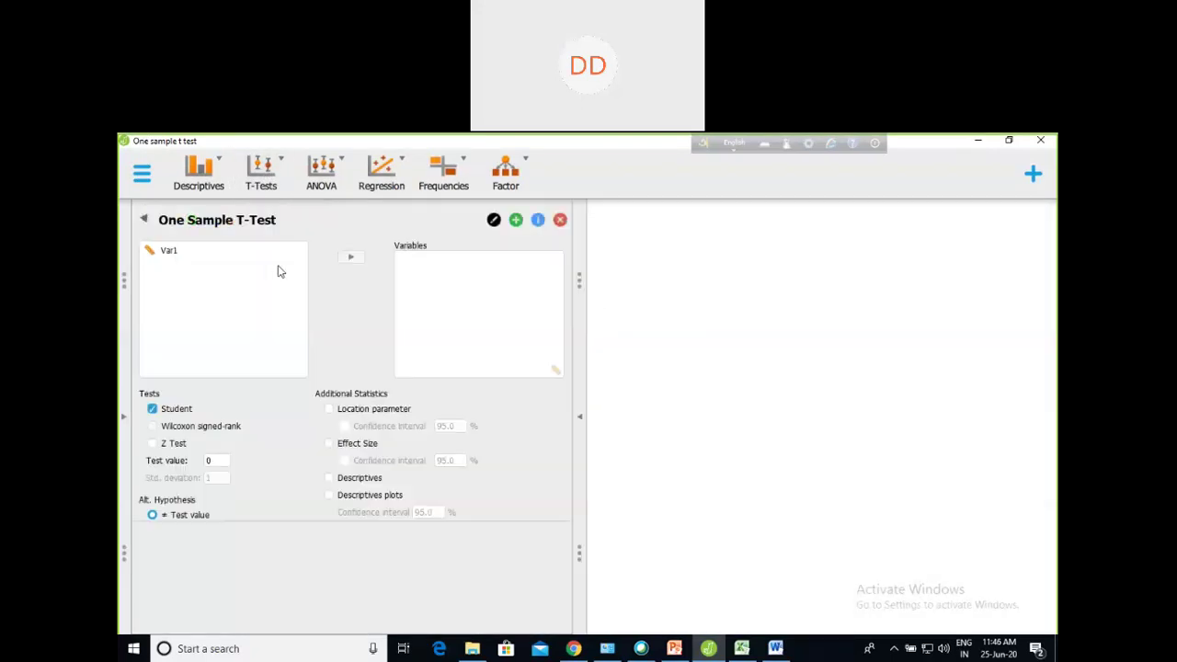
pyautogui.click(175, 251)
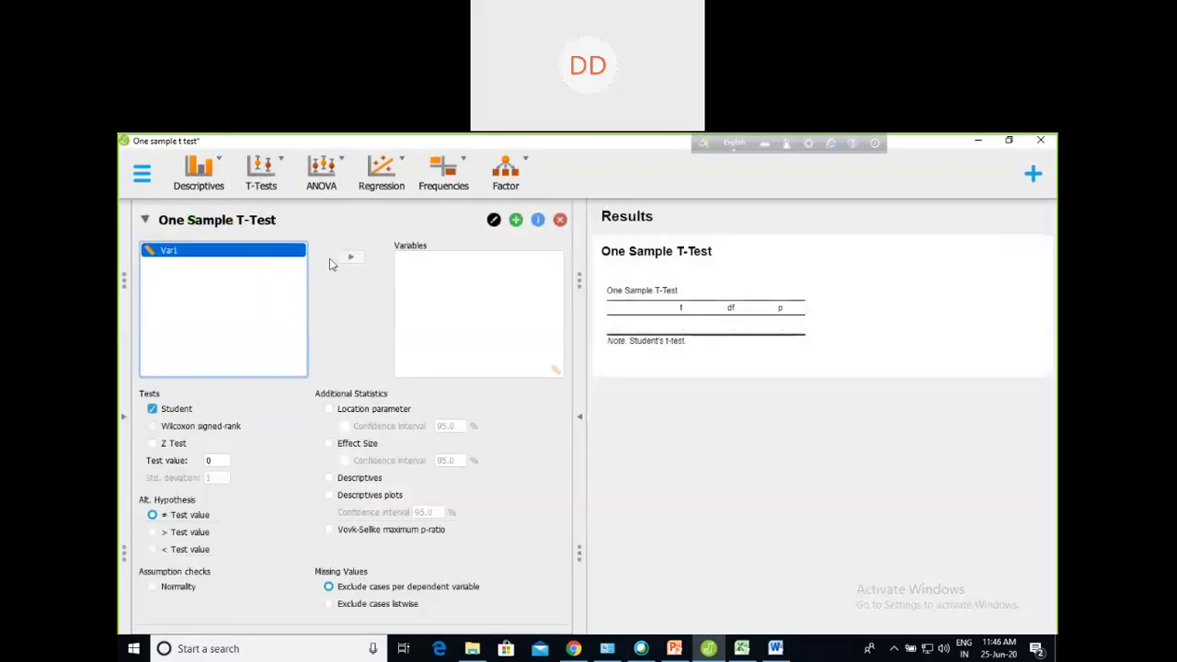
pyautogui.click(350, 256)
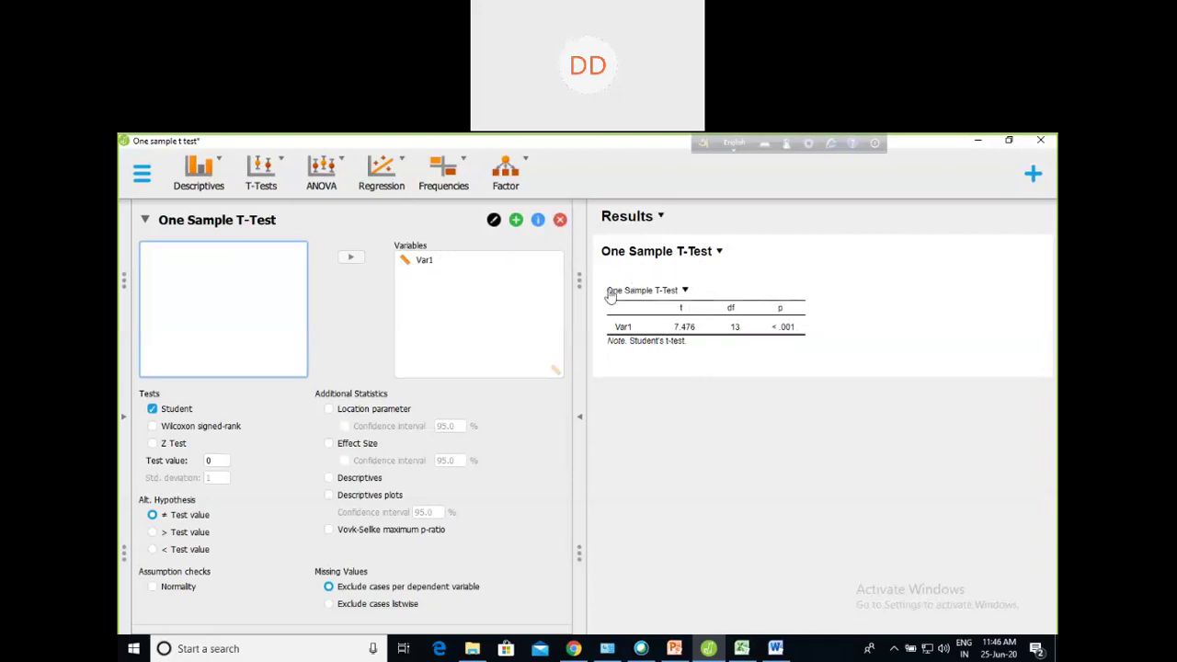
# Remove the One Sample T-Test analysis and close its data file without saving
pyautogui.click(560, 220)
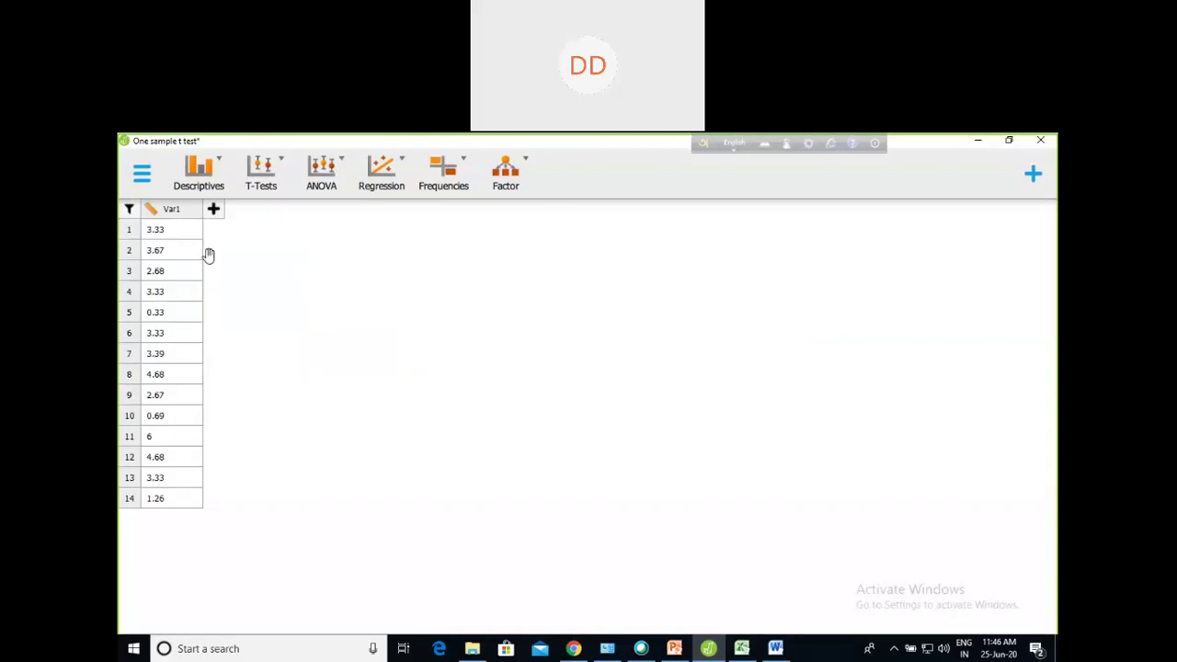
pyautogui.click(142, 176)
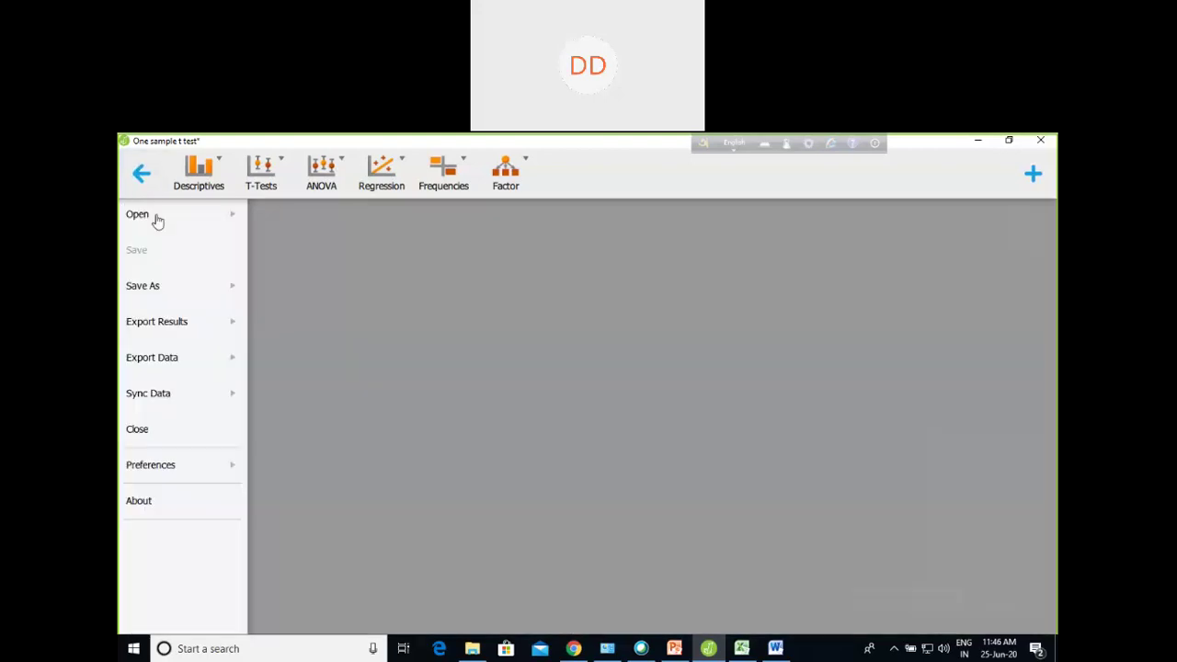
pyautogui.click(155, 433)
pyautogui.click(633, 412)
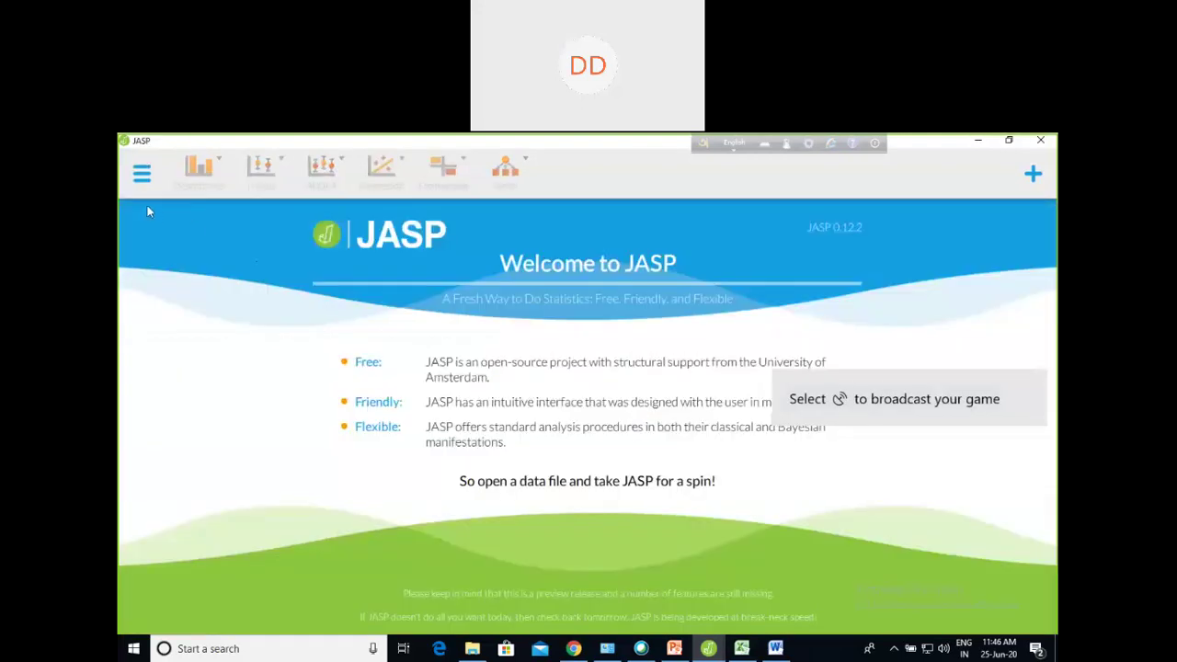
# Open the "T-Test Paired" data file from the Data folder on the computer
pyautogui.click(139, 175)
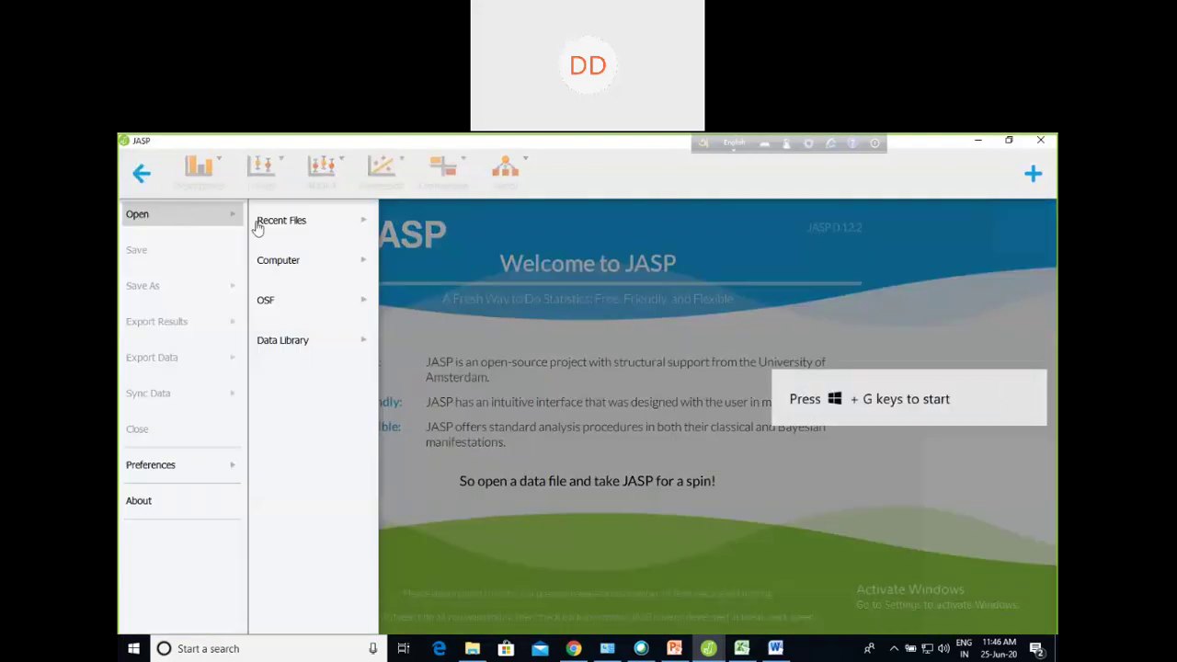
pyautogui.click(268, 264)
pyautogui.click(403, 247)
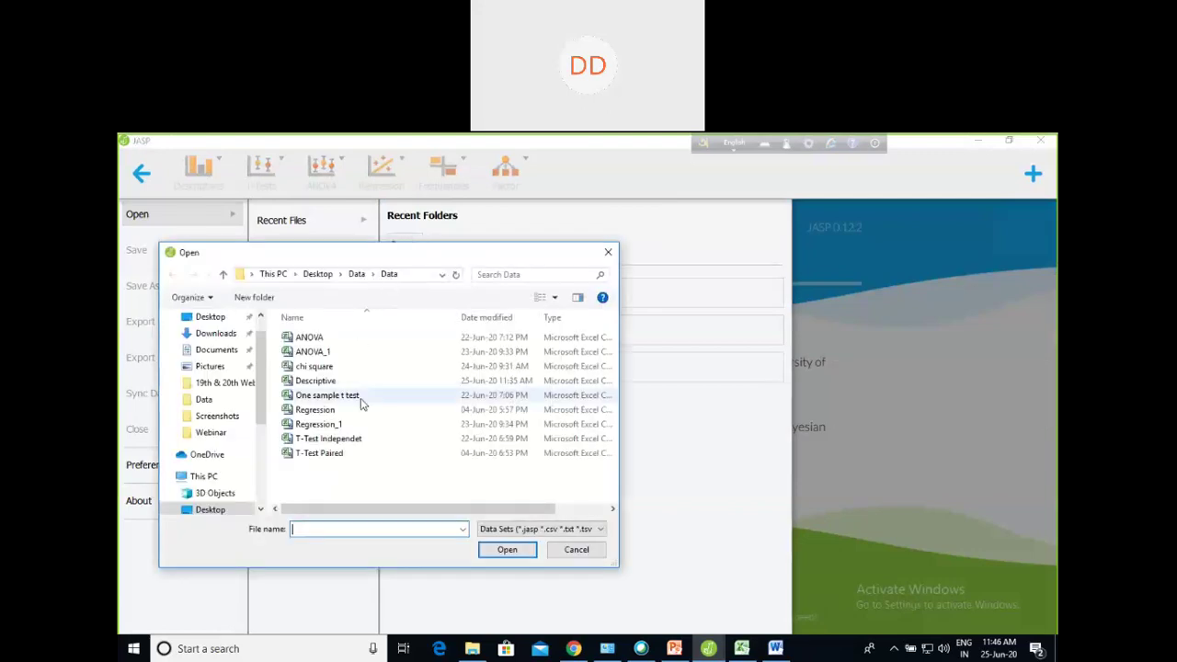
pyautogui.click(342, 454)
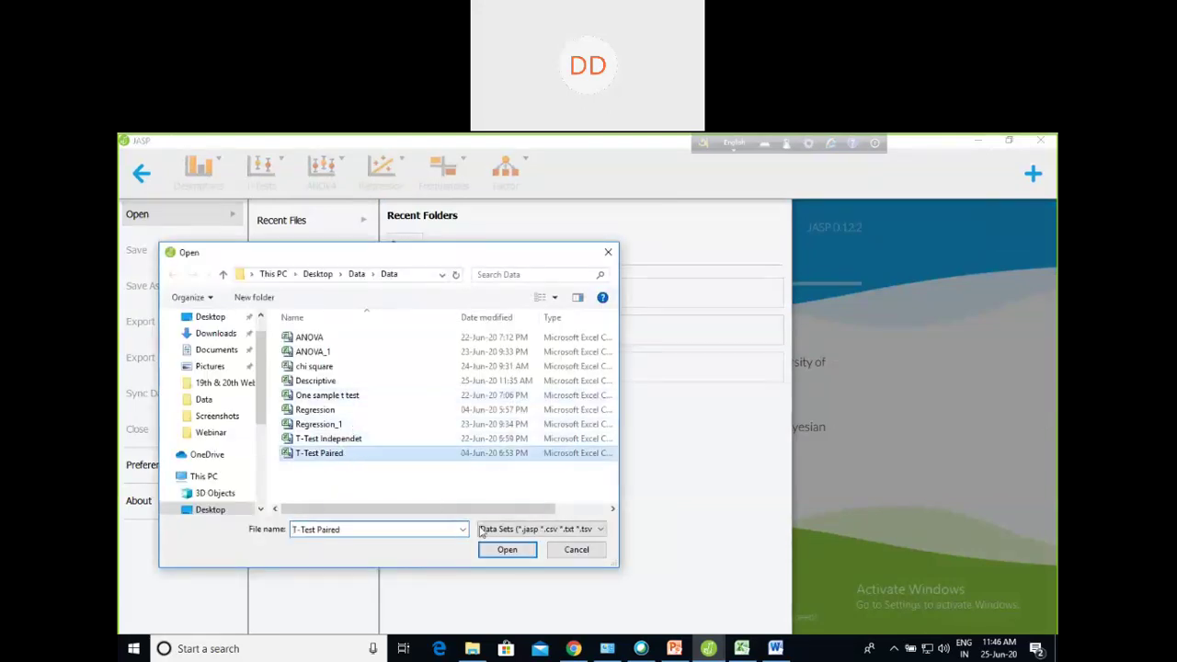
pyautogui.click(521, 552)
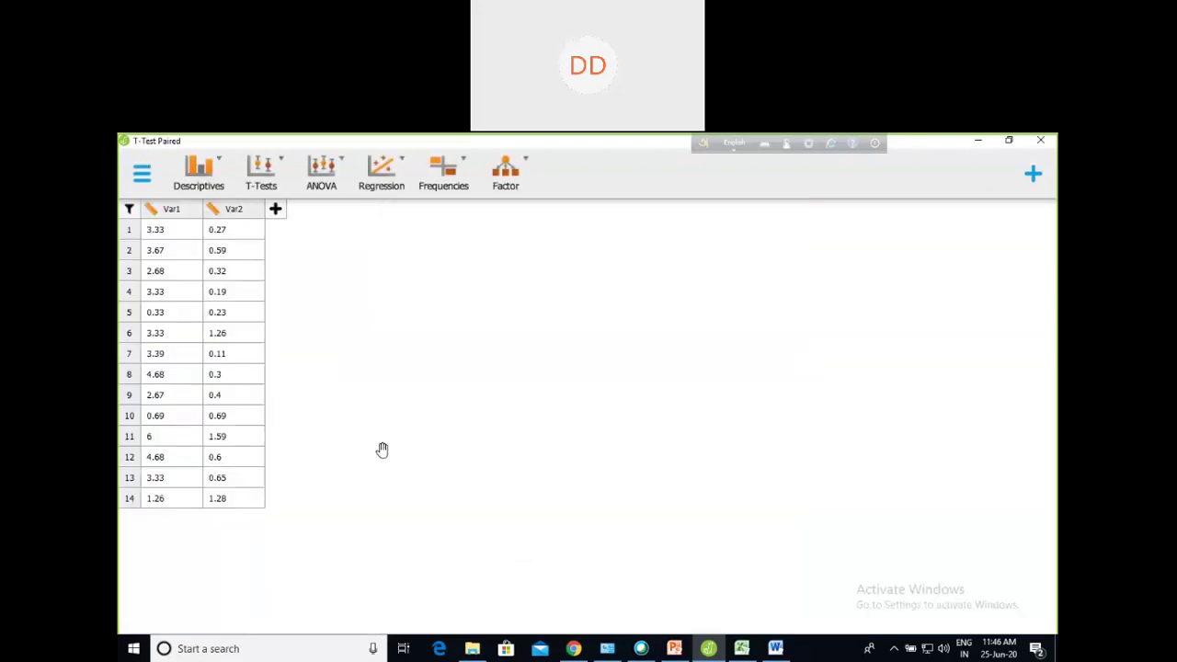
# Run a classical Paired Samples T-Test with Var1 and Var2 as the variable pair
pyautogui.click(261, 175)
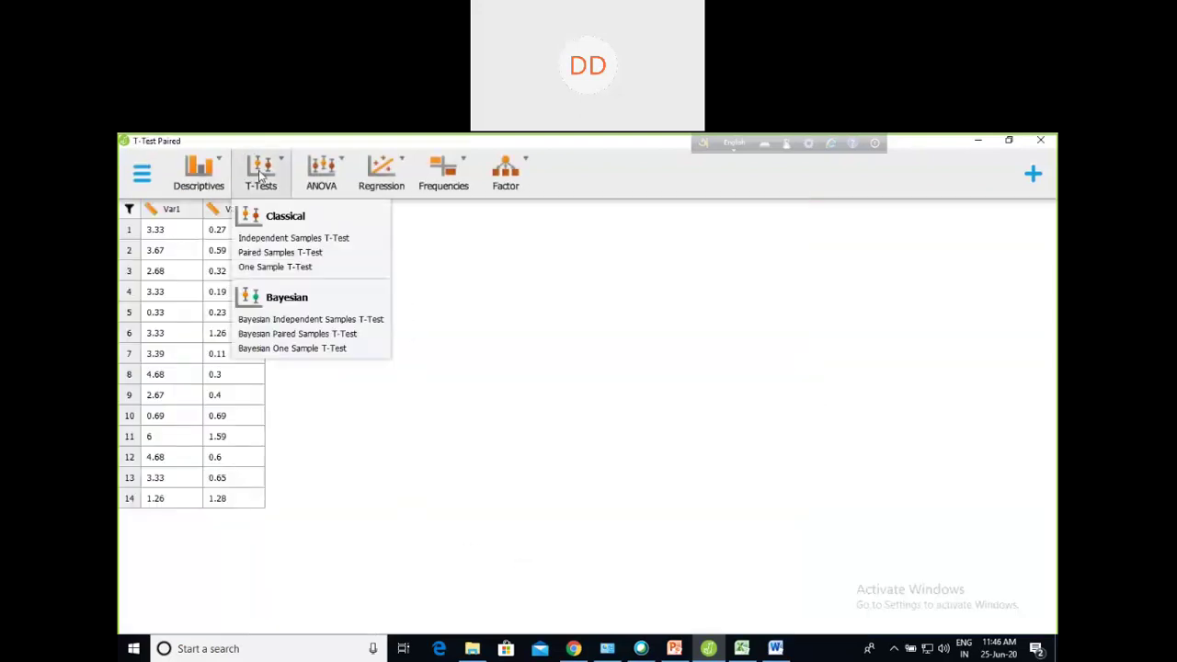
pyautogui.click(290, 252)
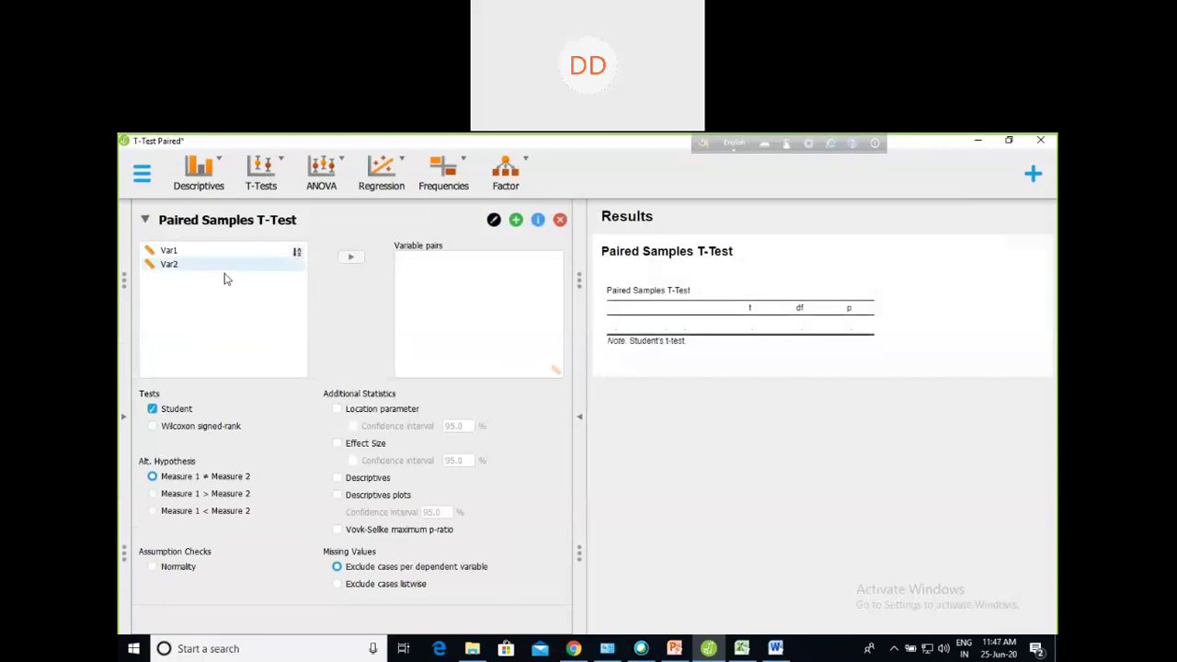
pyautogui.click(184, 251)
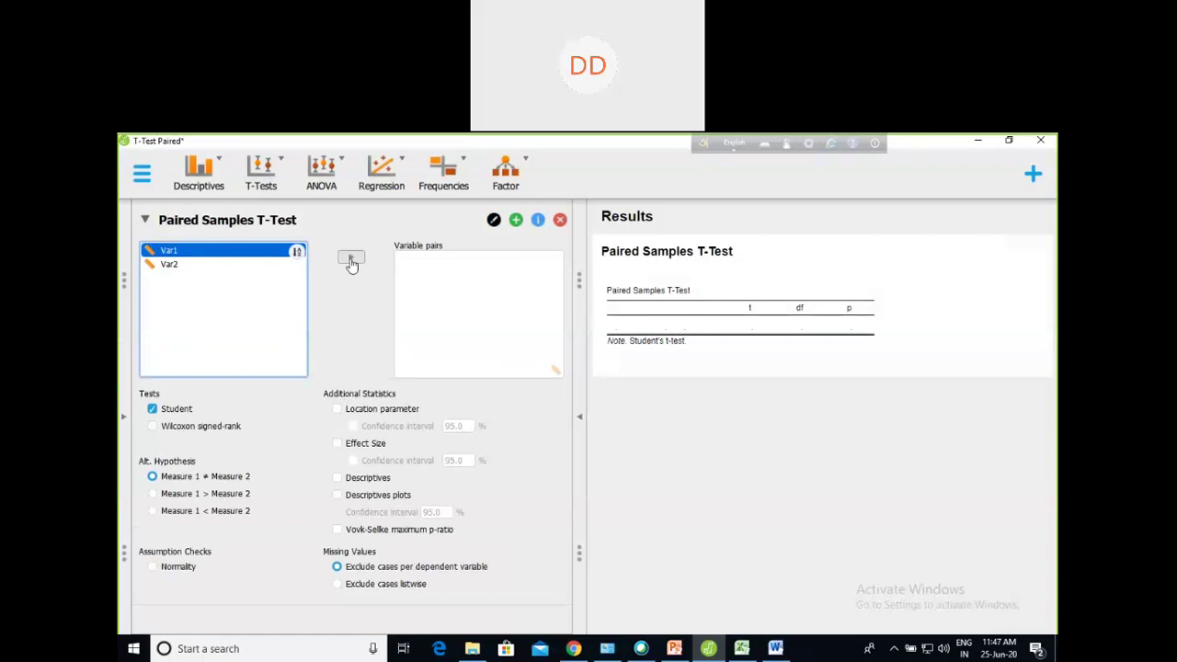
pyautogui.click(351, 257)
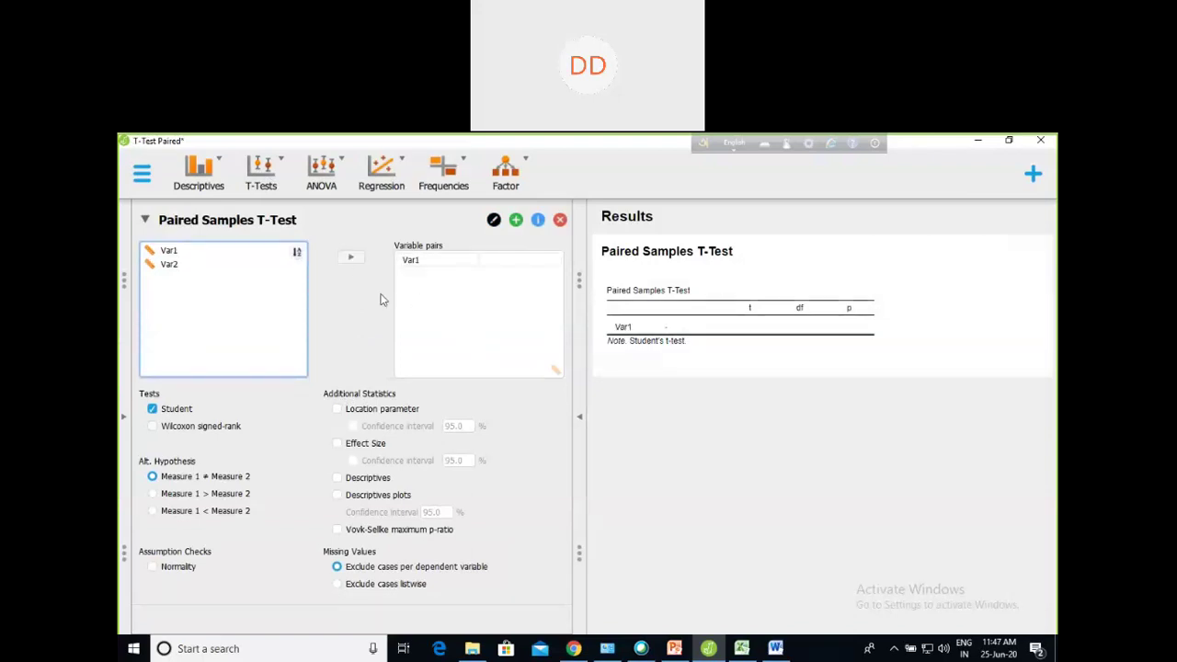
pyautogui.click(434, 263)
pyautogui.click(212, 267)
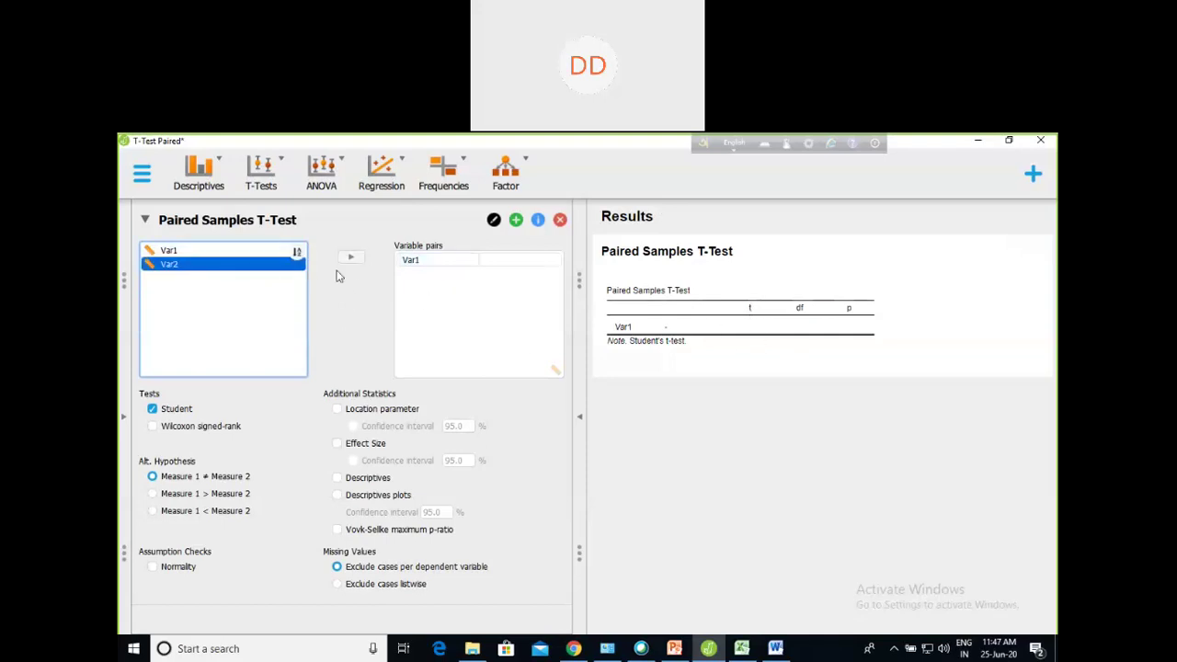
pyautogui.click(350, 259)
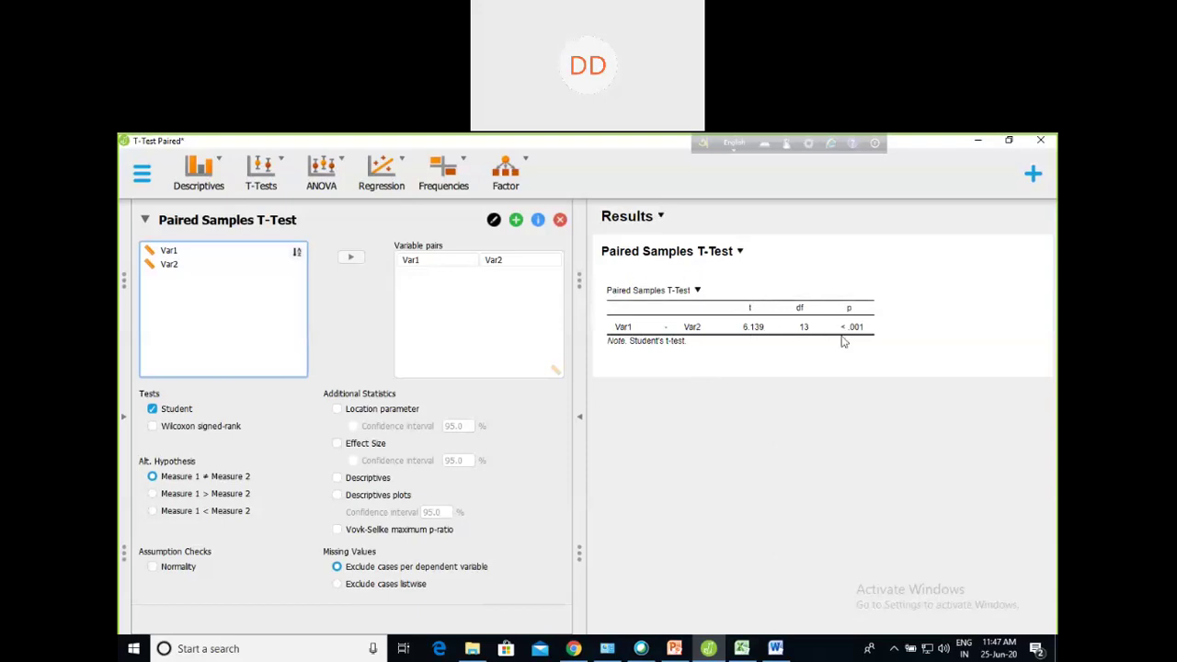
# Remove the Paired Samples T-Test analysis and close its data file without saving
pyautogui.click(560, 222)
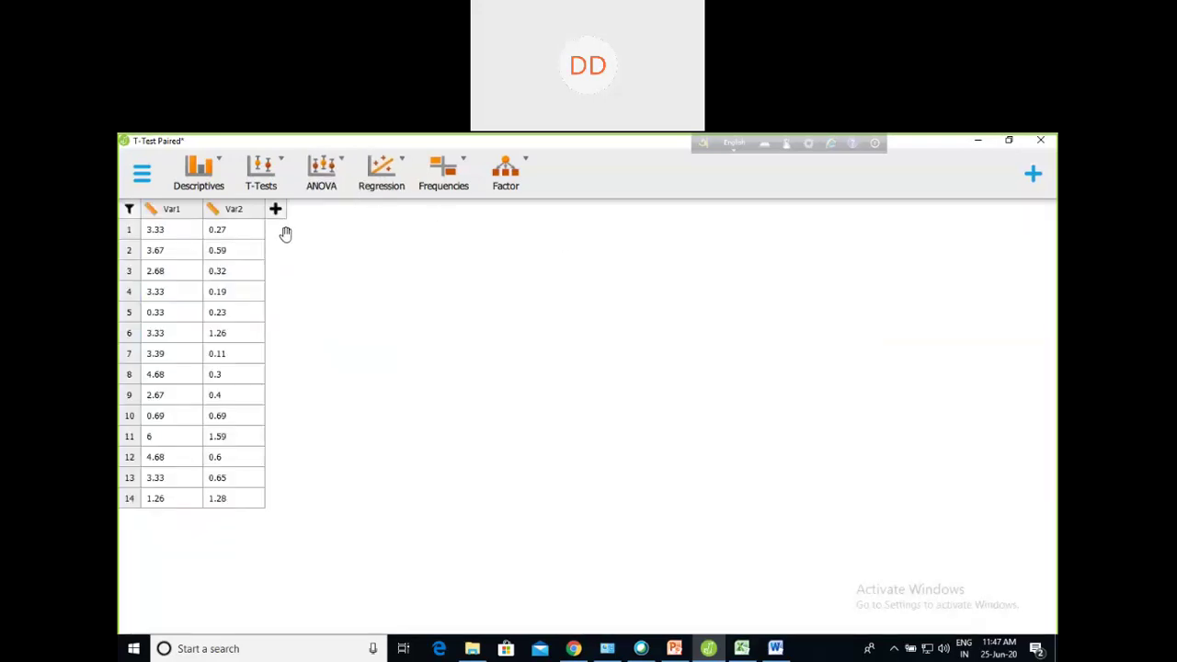
pyautogui.click(142, 173)
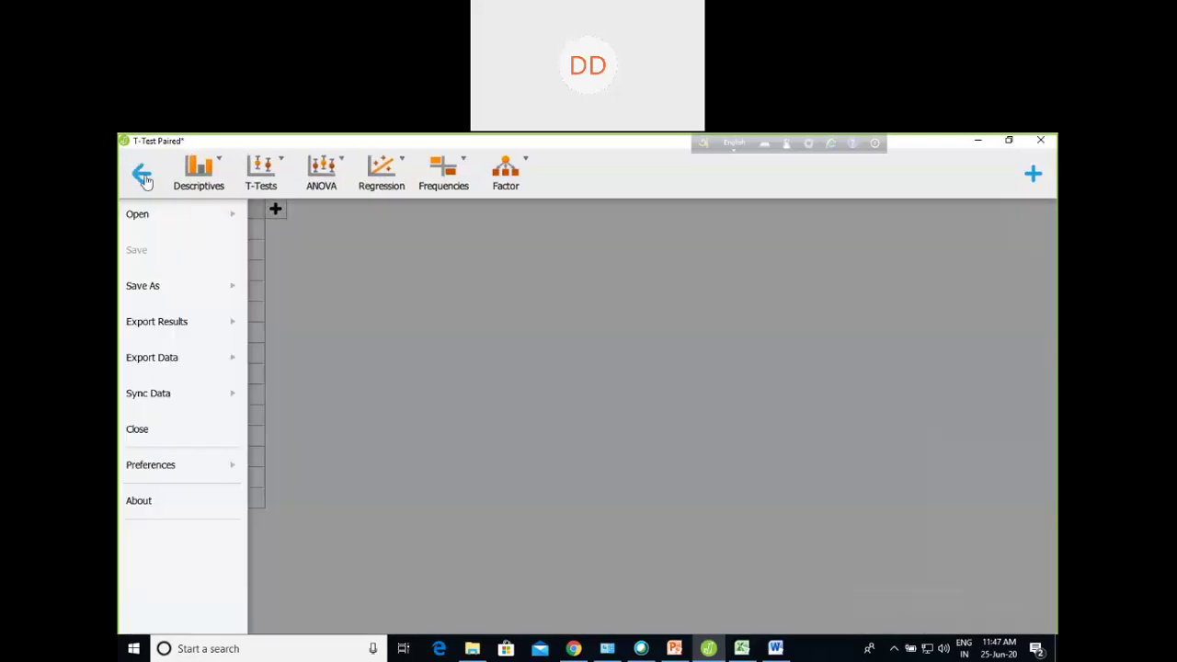
pyautogui.click(139, 428)
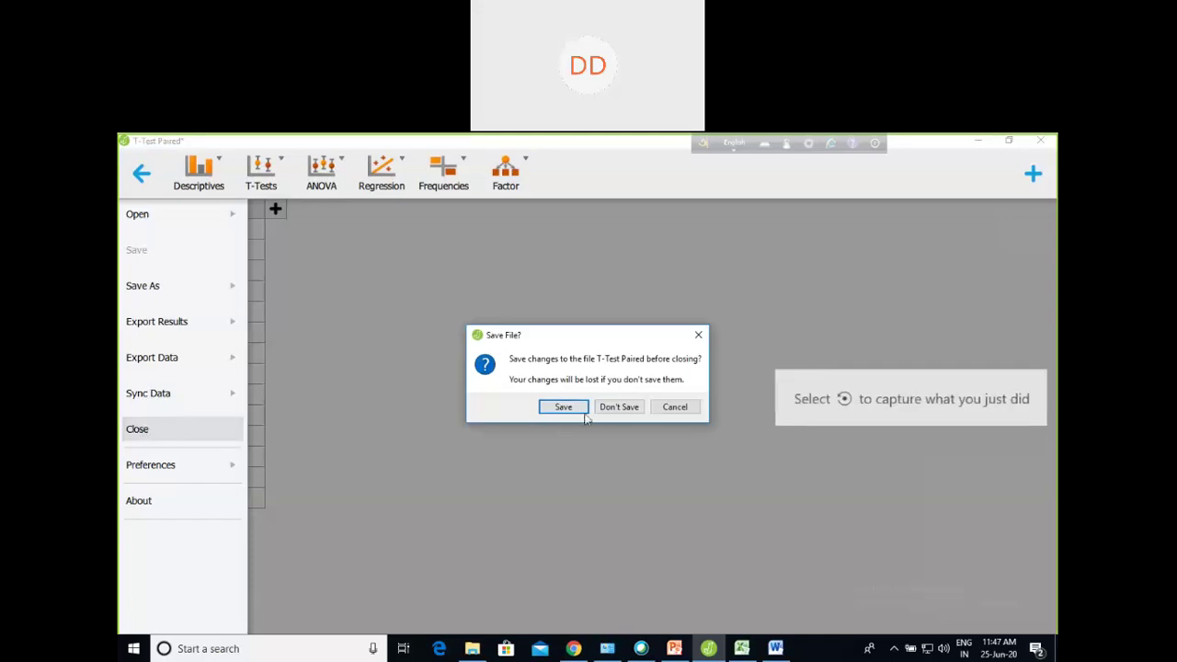
pyautogui.click(618, 408)
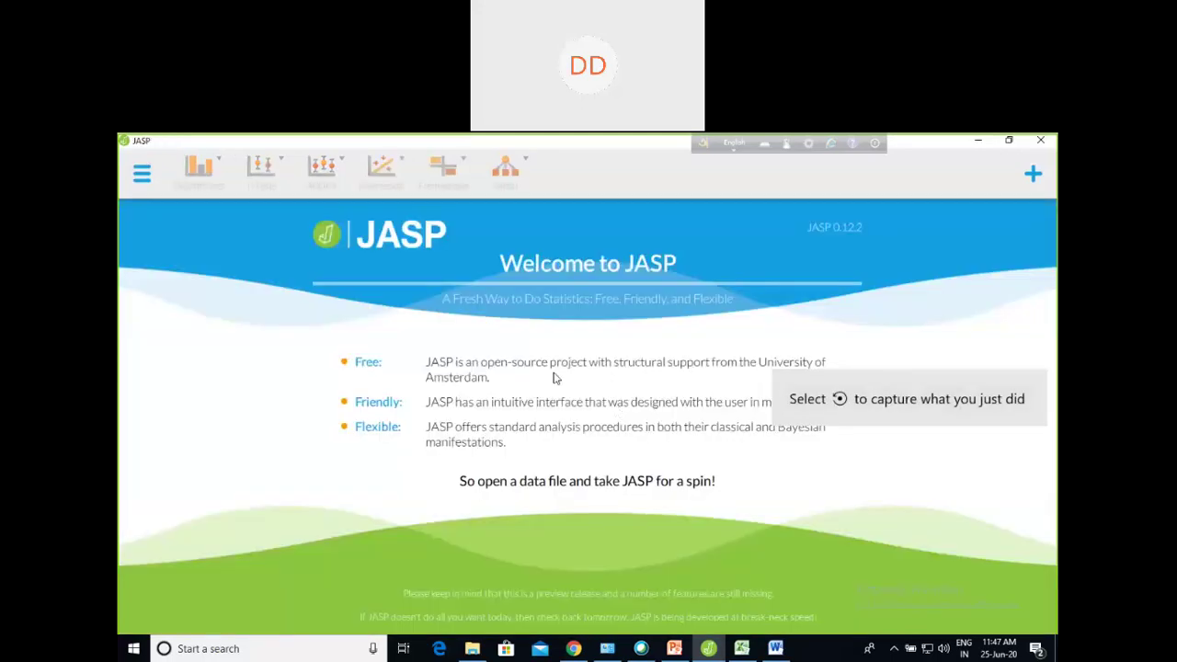
# Open the "T-Test Independet" data file from the Data folder on the computer
pyautogui.click(141, 174)
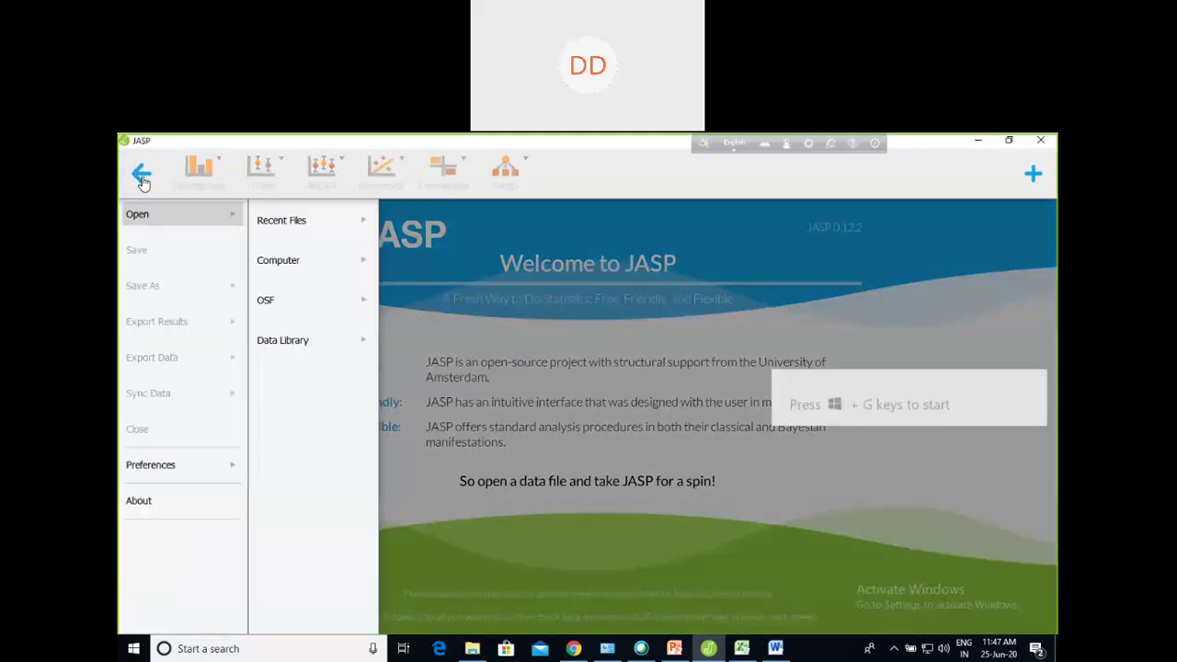
pyautogui.click(279, 260)
pyautogui.click(406, 245)
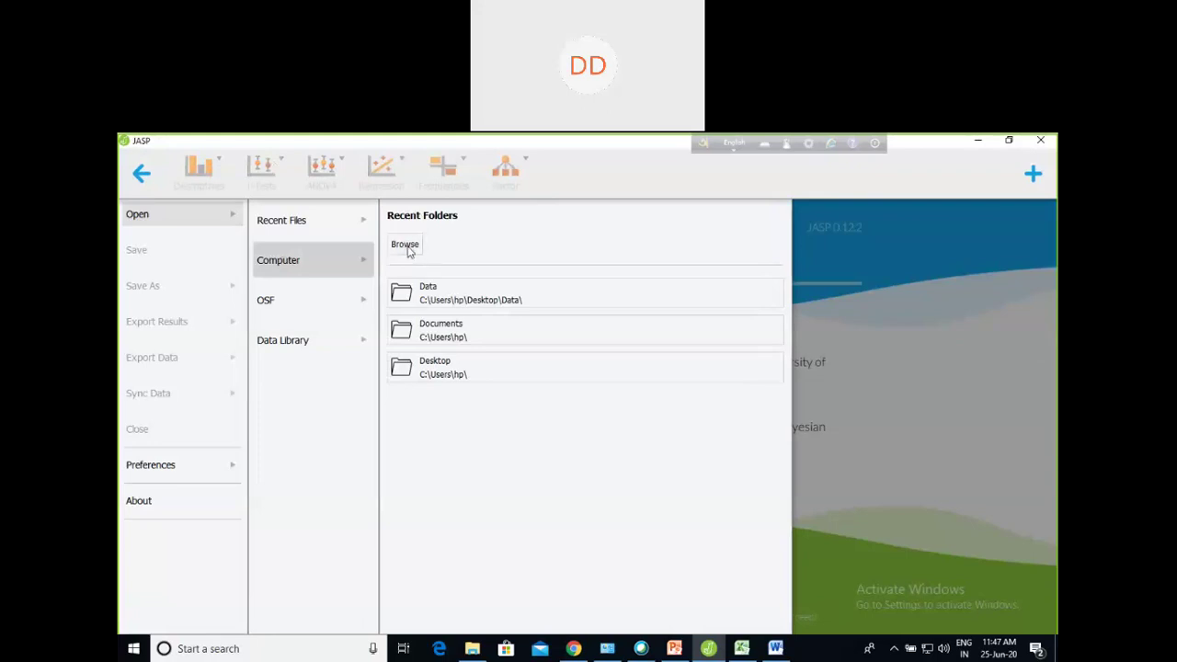
pyautogui.click(361, 440)
pyautogui.click(518, 555)
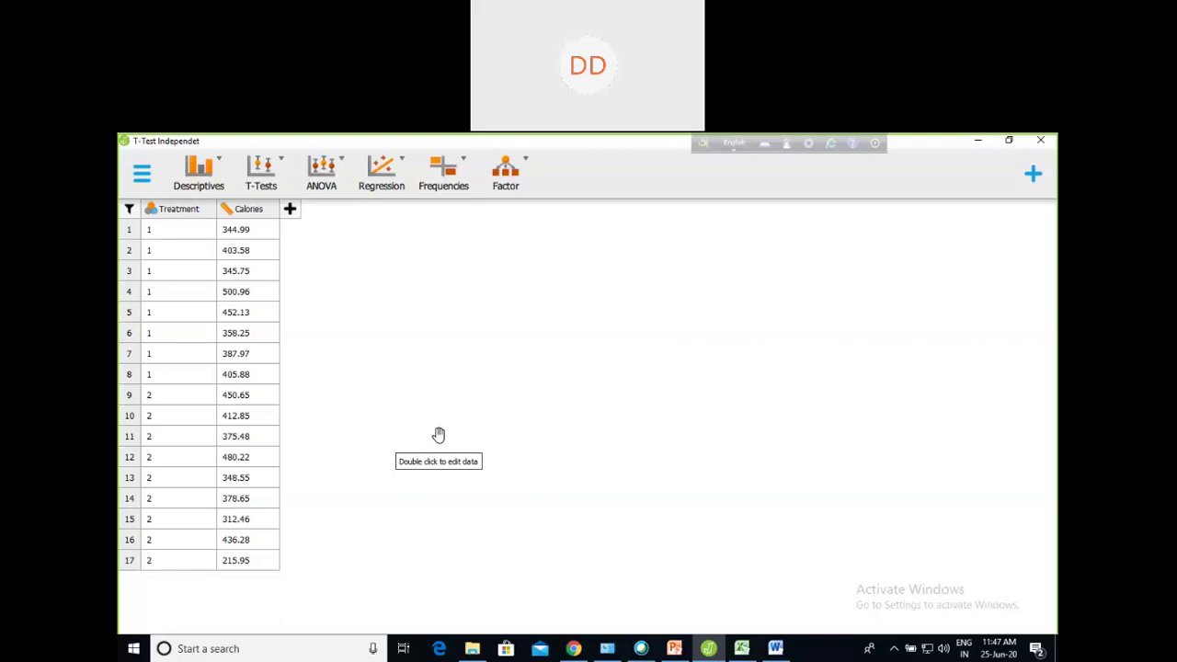
# Run a classical Independent Samples T-Test with Calories as the variable and Treatment as the grouping variable
pyautogui.click(269, 177)
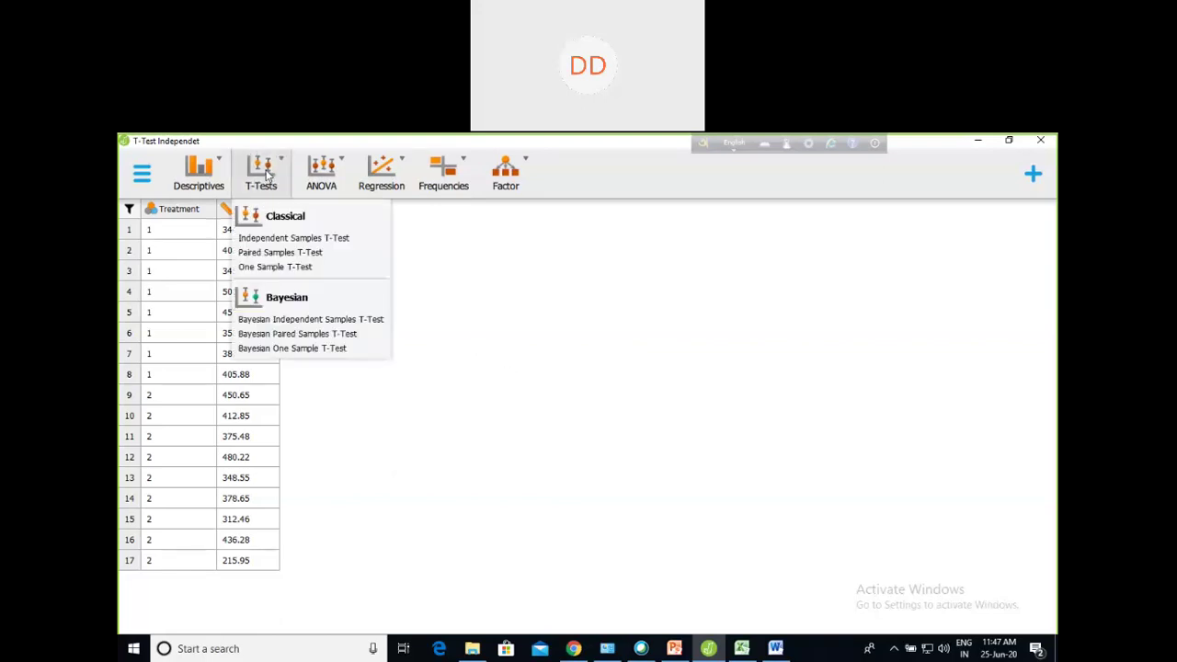
pyautogui.click(293, 238)
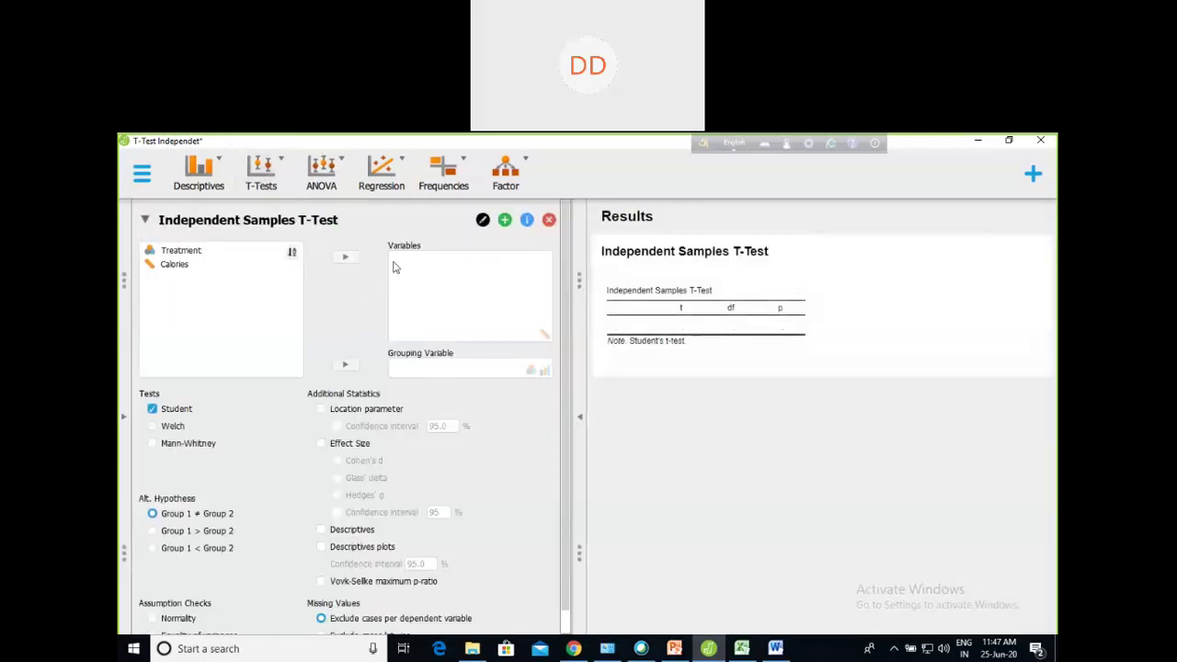
pyautogui.click(231, 267)
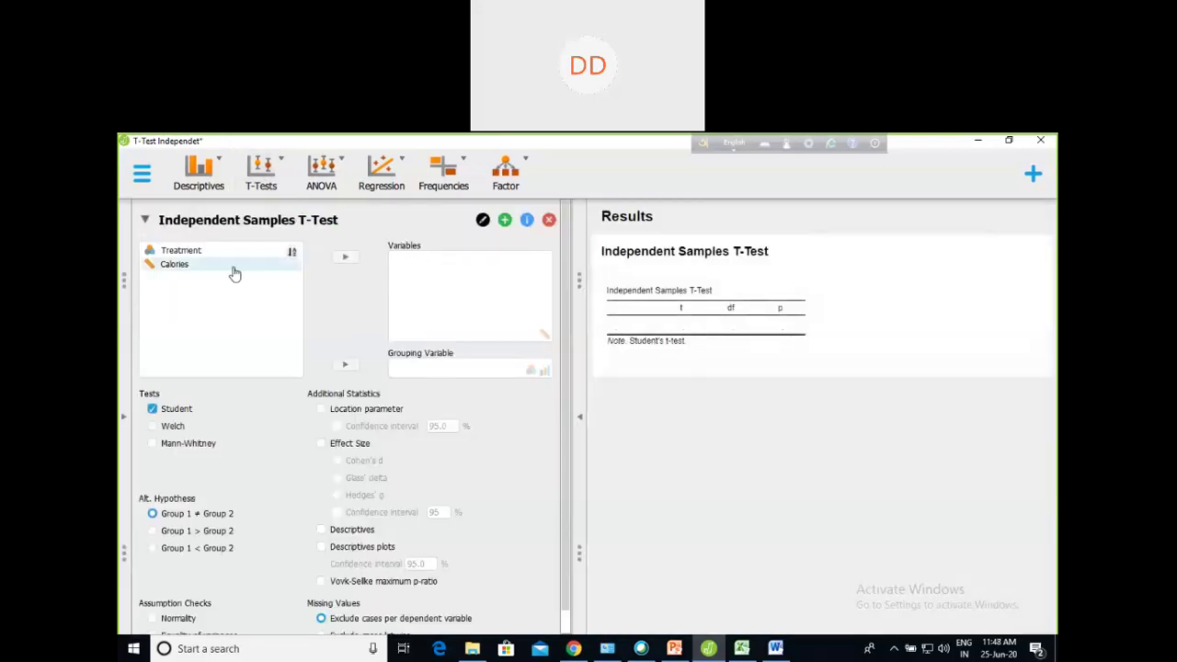
pyautogui.click(347, 261)
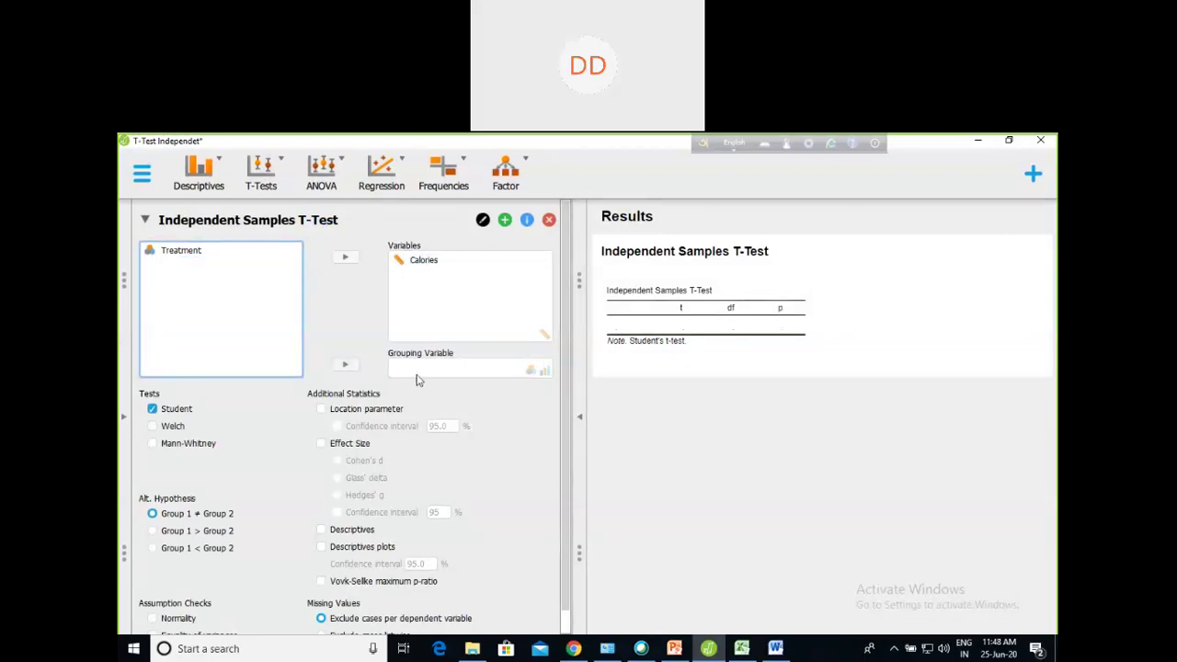
pyautogui.click(179, 251)
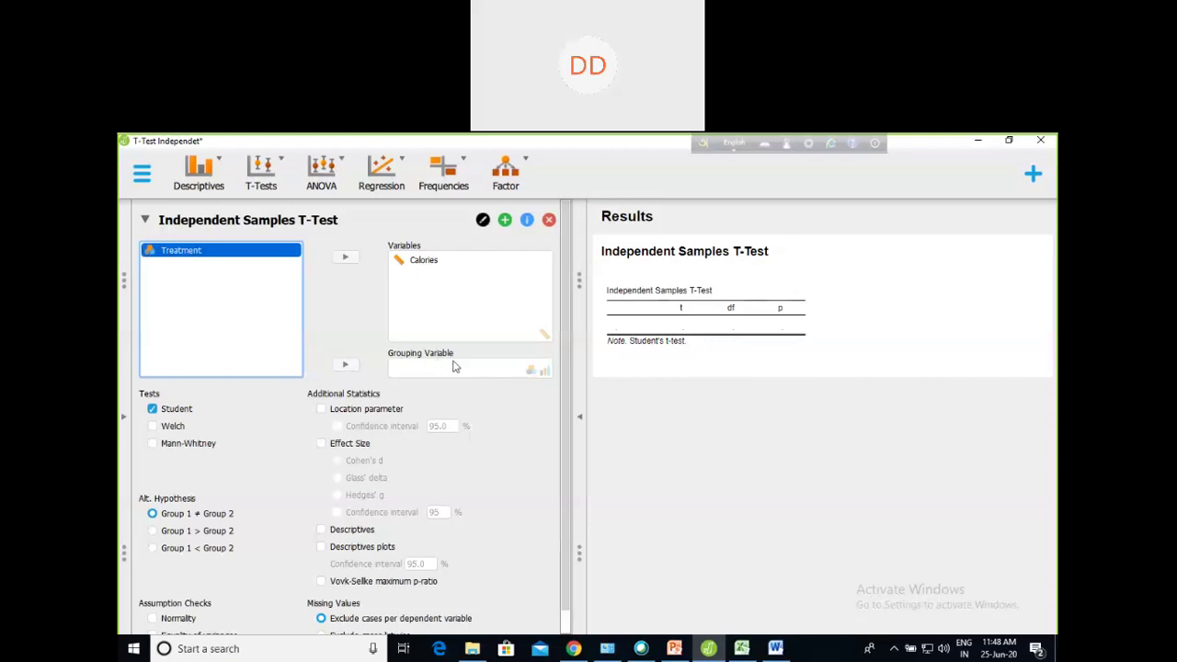
pyautogui.click(346, 366)
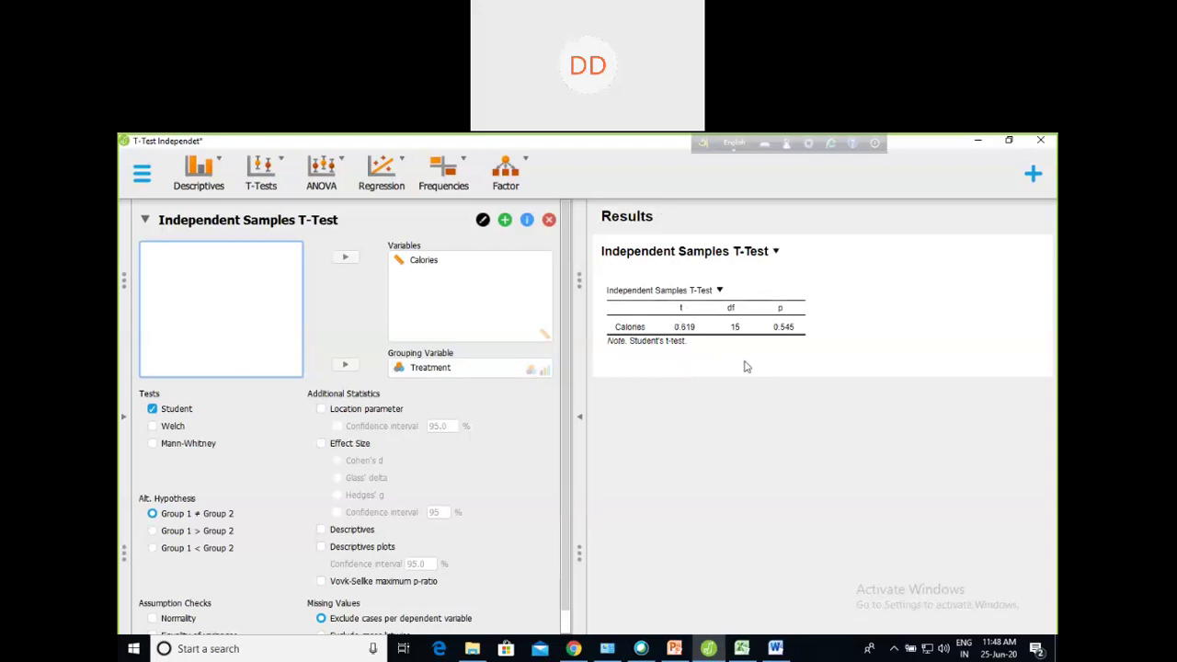
# Remove the Independent Samples T-Test analysis and close its data file without saving
pyautogui.click(547, 222)
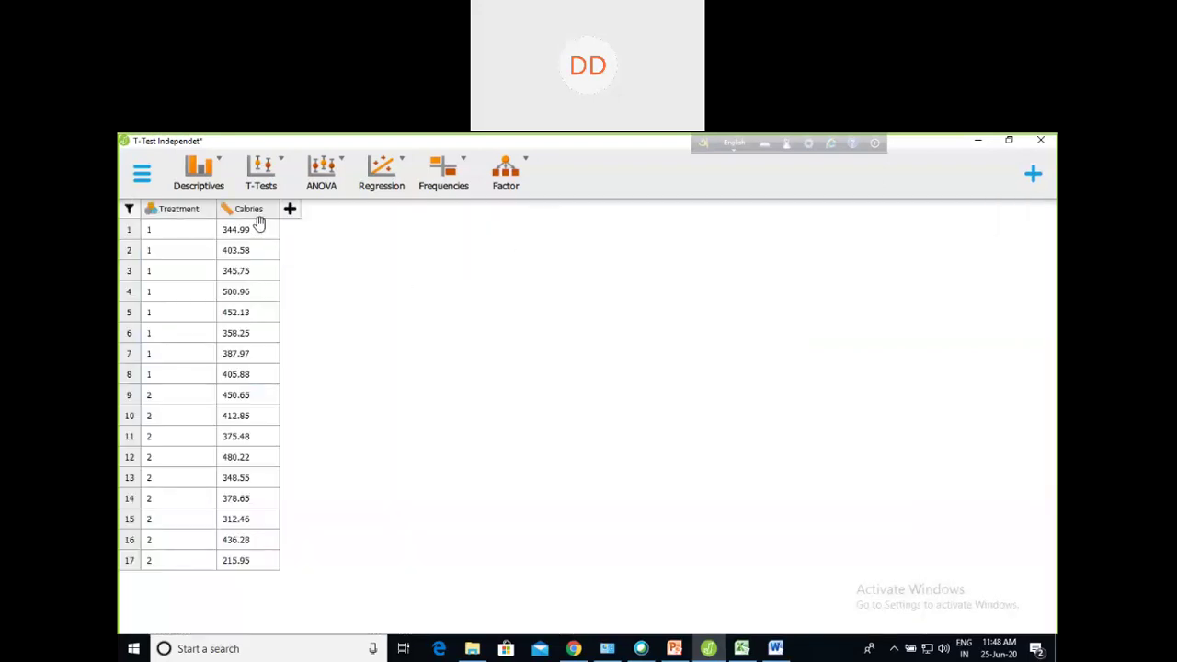
pyautogui.click(147, 175)
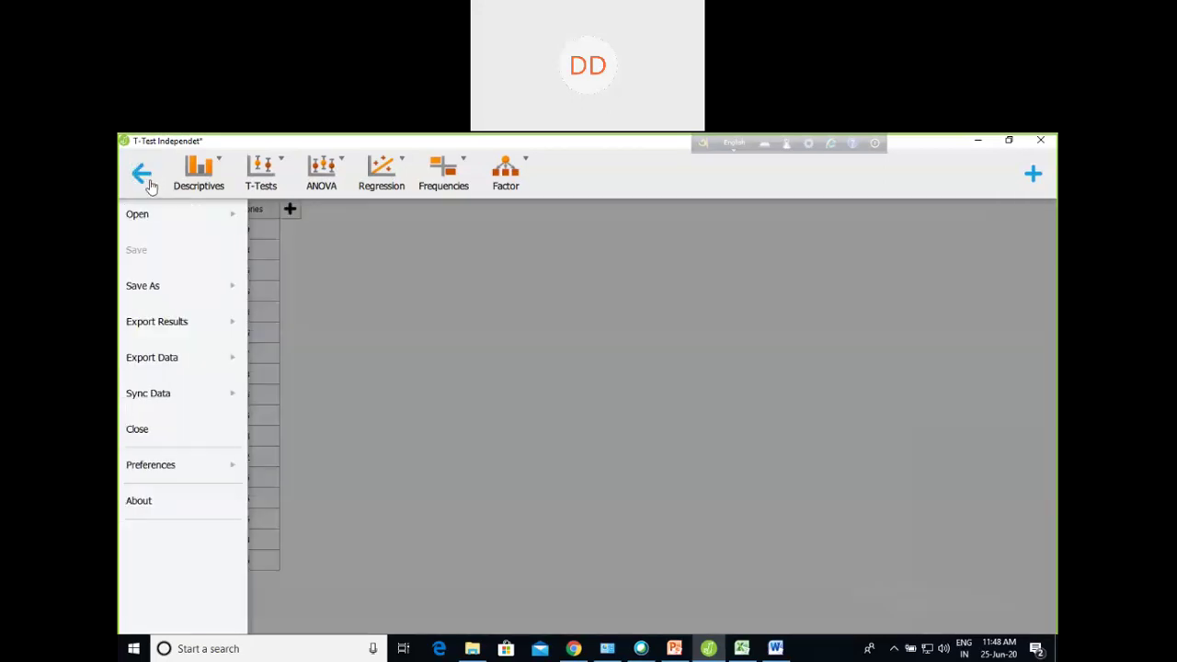
pyautogui.click(138, 430)
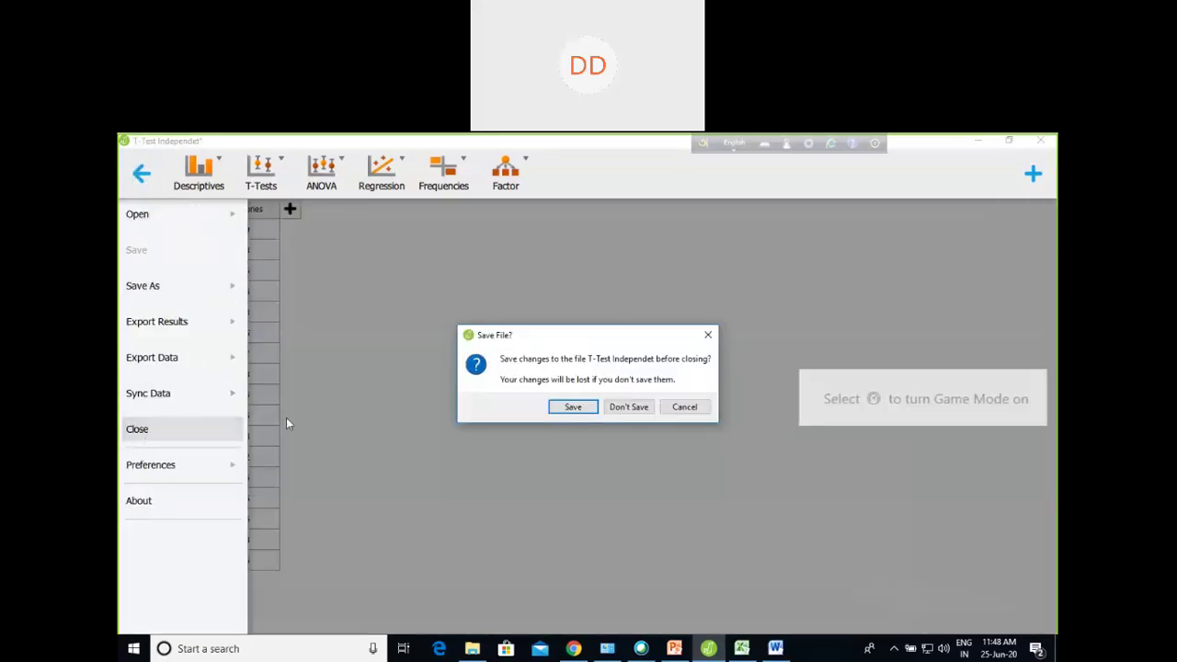
pyautogui.click(631, 407)
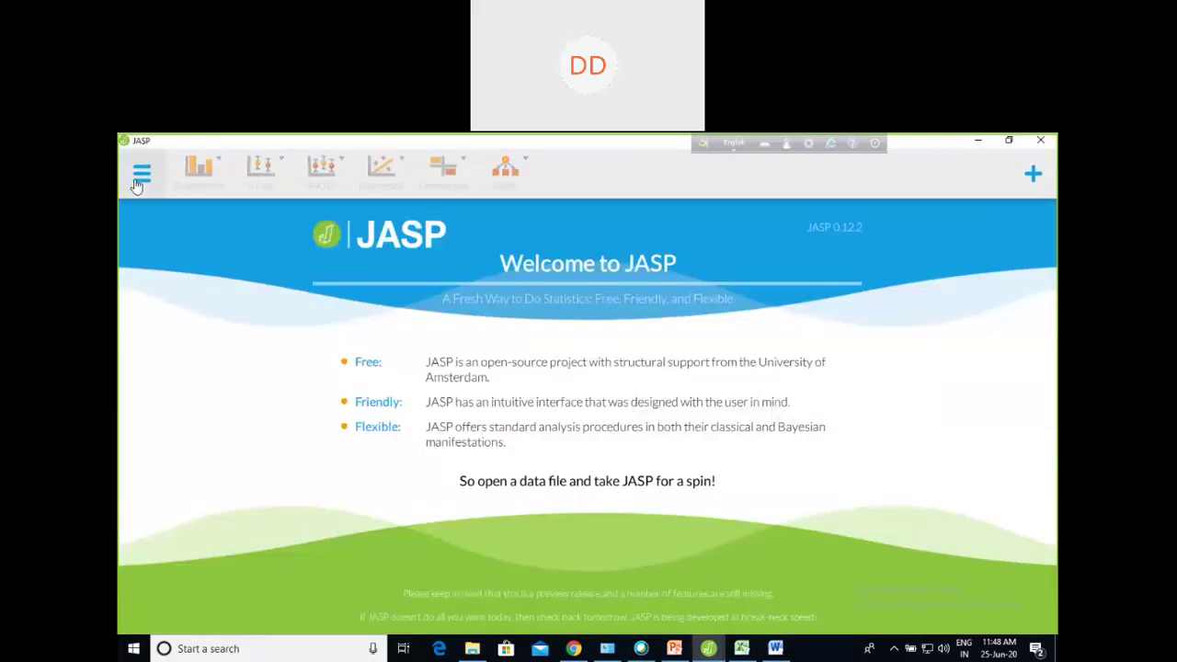
# Open the "ANOVA_1" data file from the Data folder on the computer
pyautogui.click(139, 177)
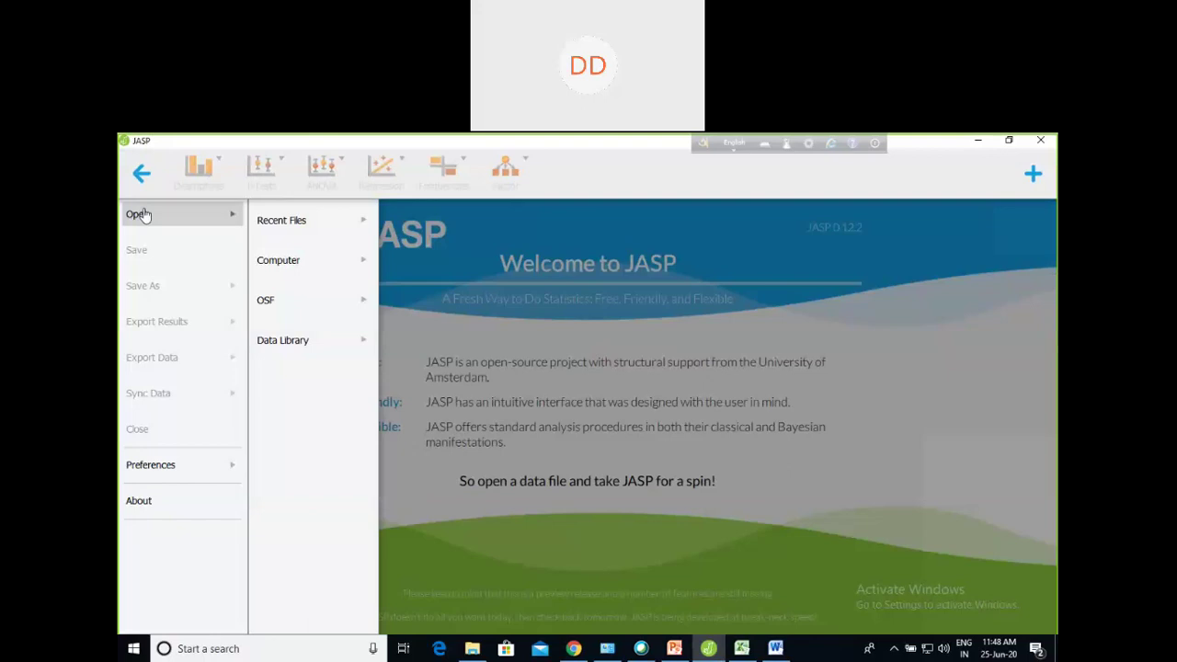
pyautogui.click(285, 221)
pyautogui.click(283, 265)
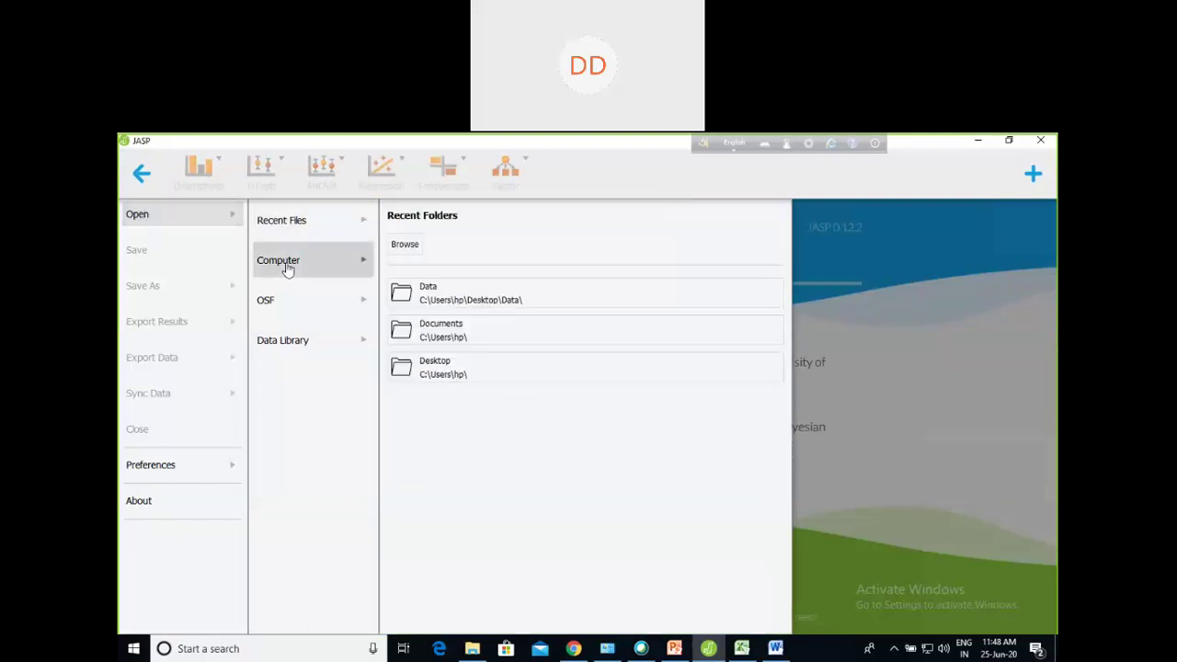
pyautogui.click(417, 249)
pyautogui.click(339, 353)
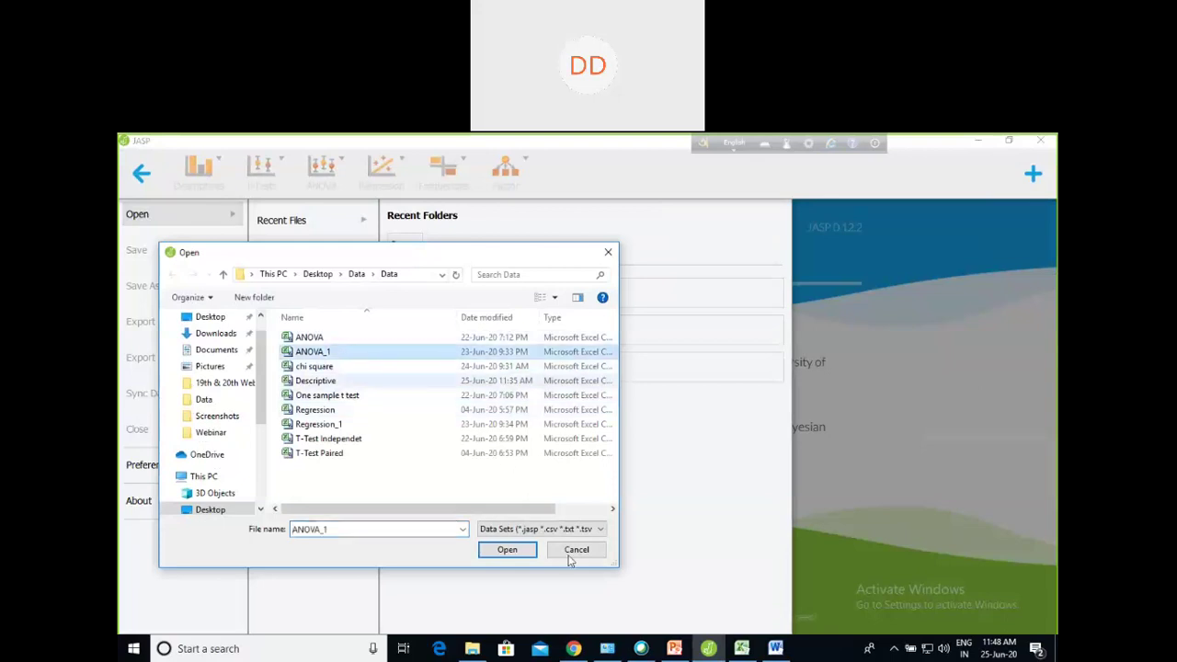
pyautogui.click(507, 550)
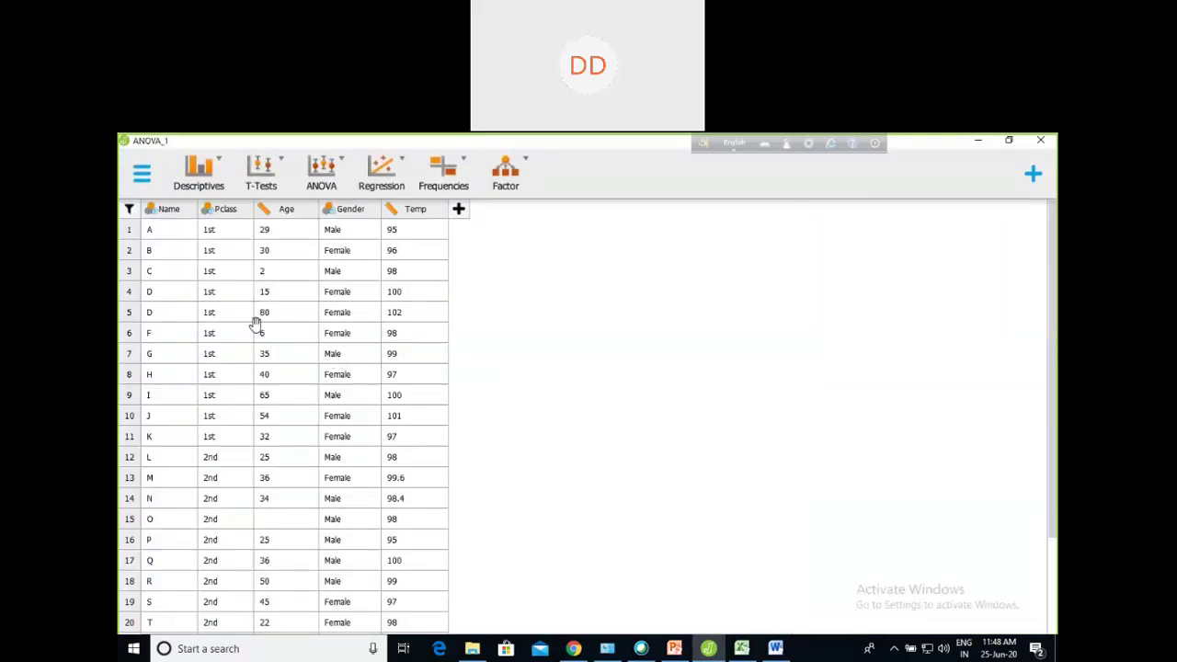
# Start a classical ANOVA with Age as the dependent variable
pyautogui.click(333, 177)
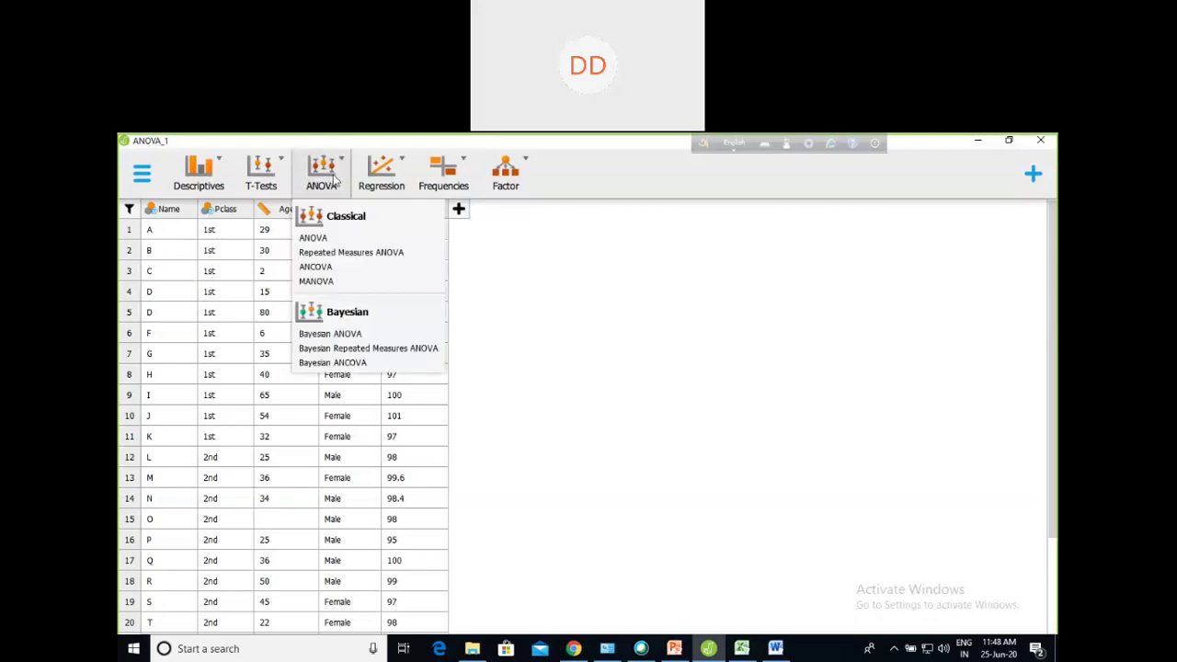
pyautogui.click(314, 238)
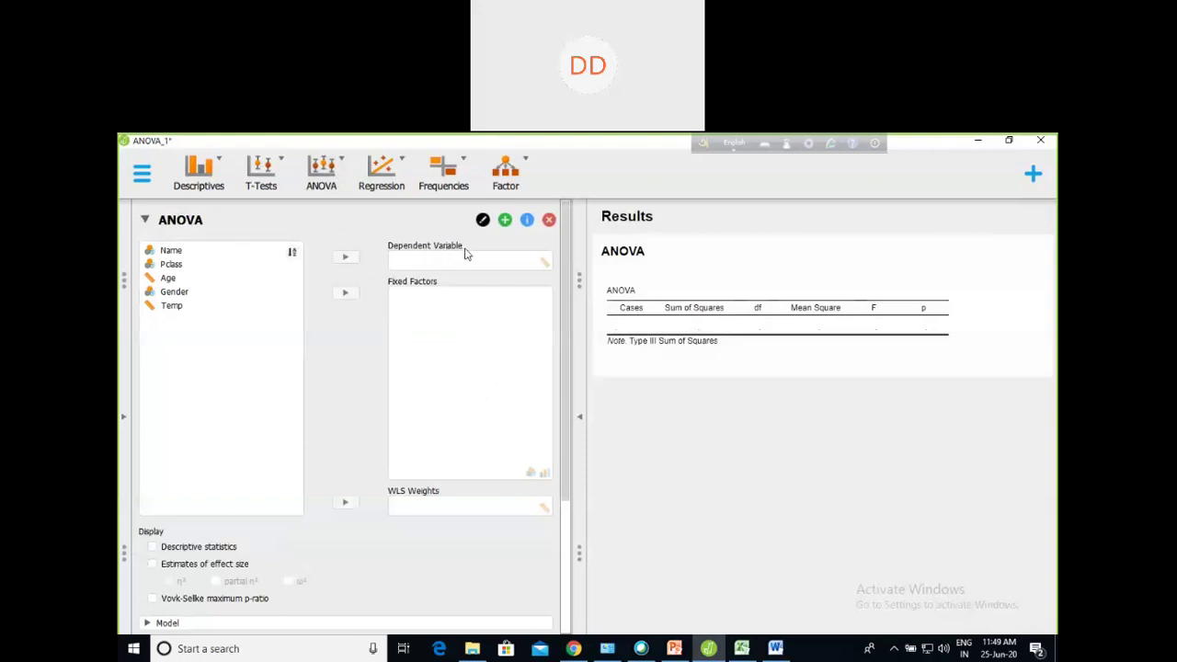
pyautogui.click(175, 278)
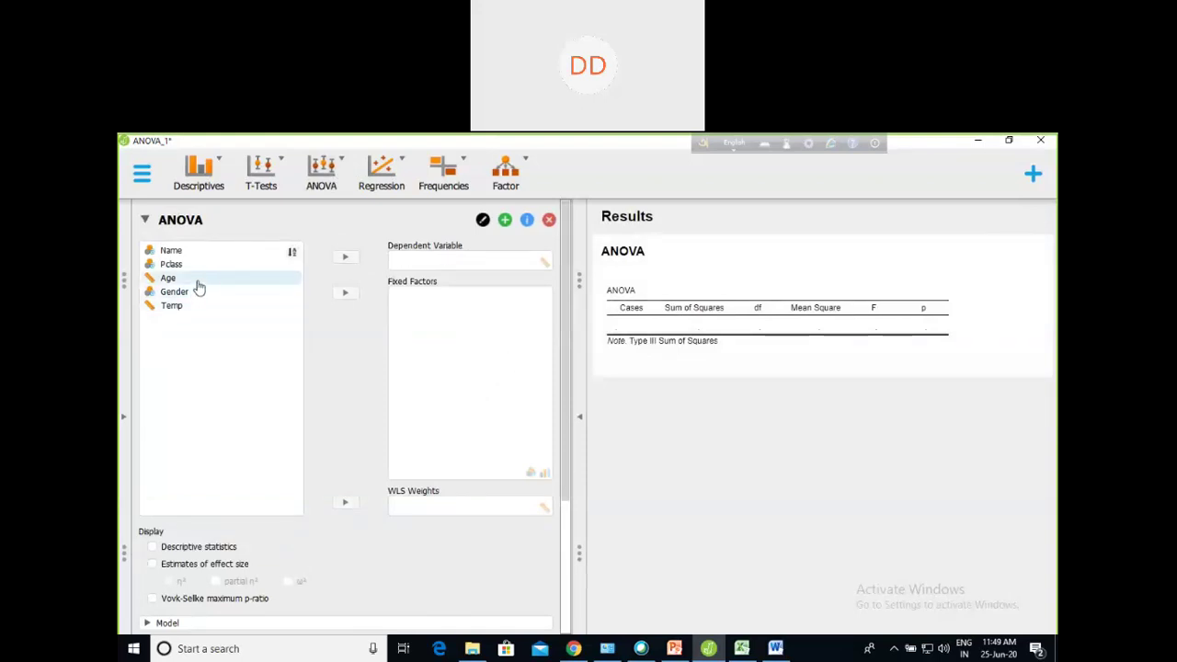
pyautogui.click(195, 306)
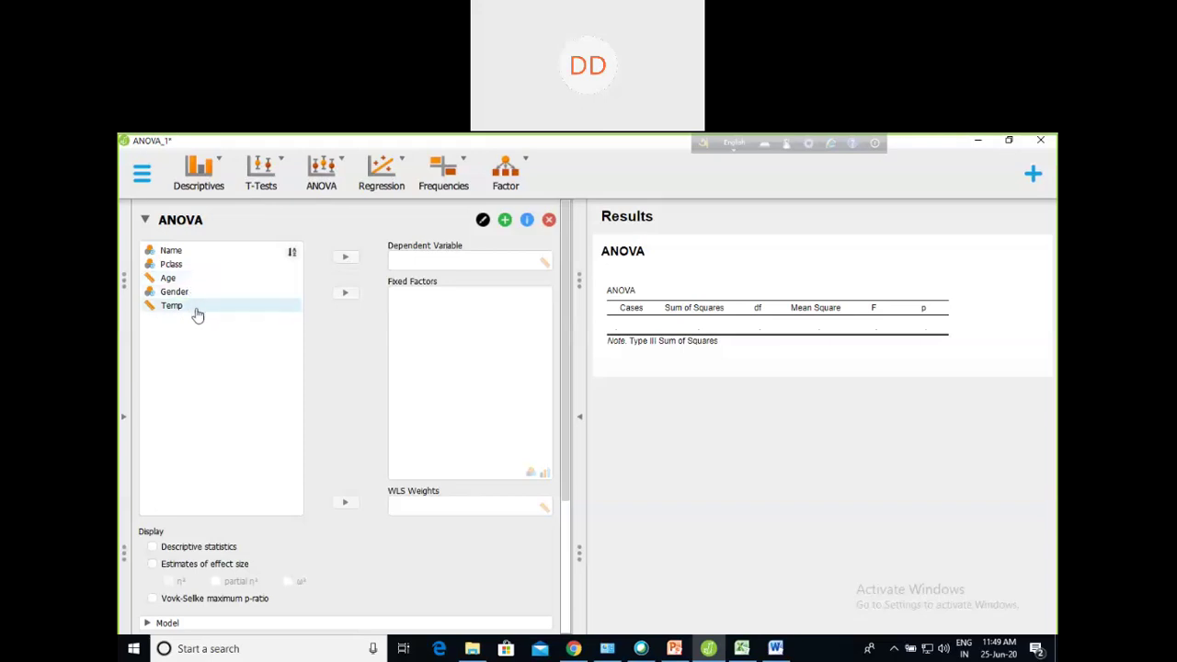
pyautogui.click(195, 279)
pyautogui.click(346, 261)
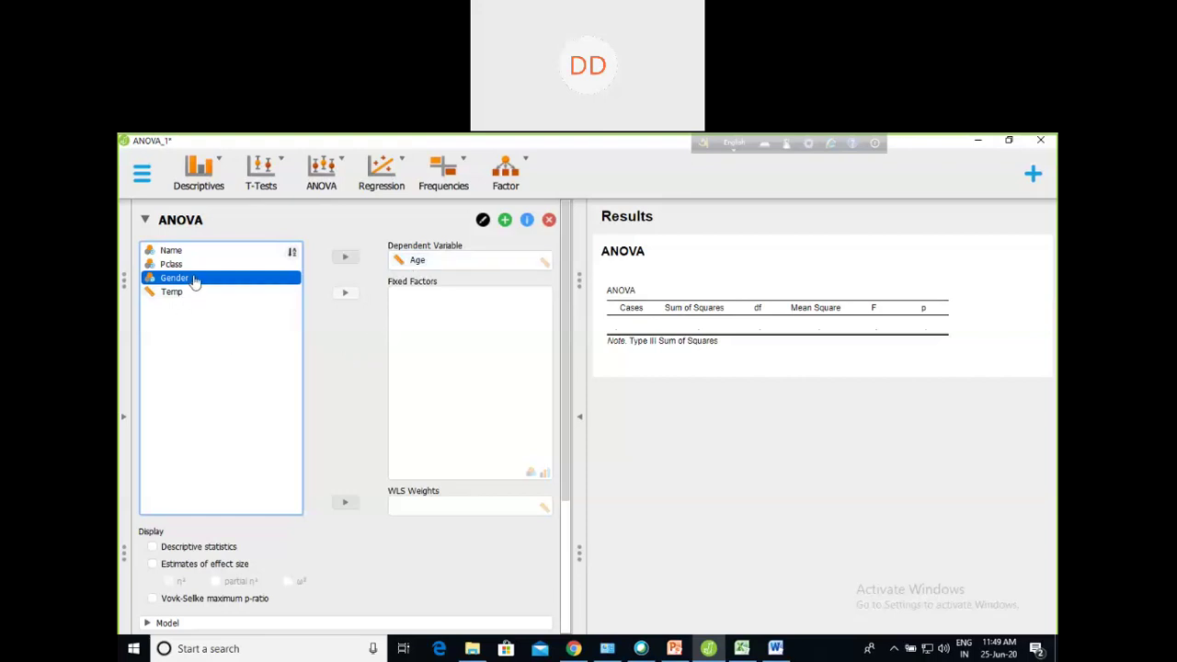
# Add Gender and Pclass as fixed factors of the ANOVA
pyautogui.click(345, 293)
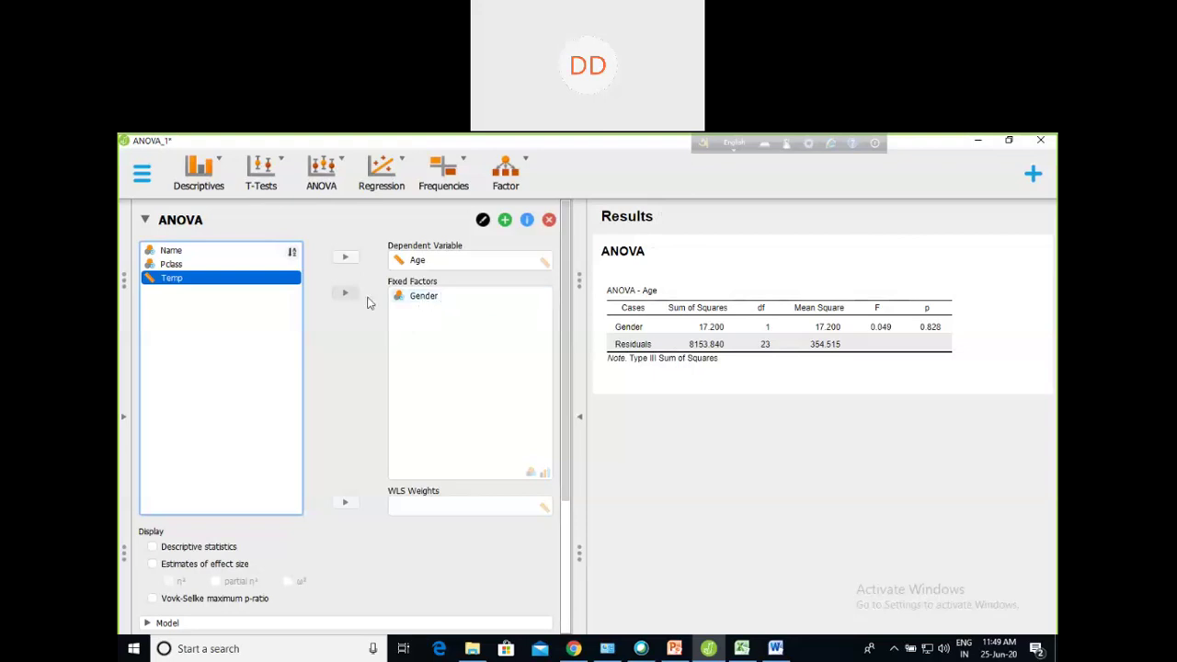
pyautogui.click(190, 268)
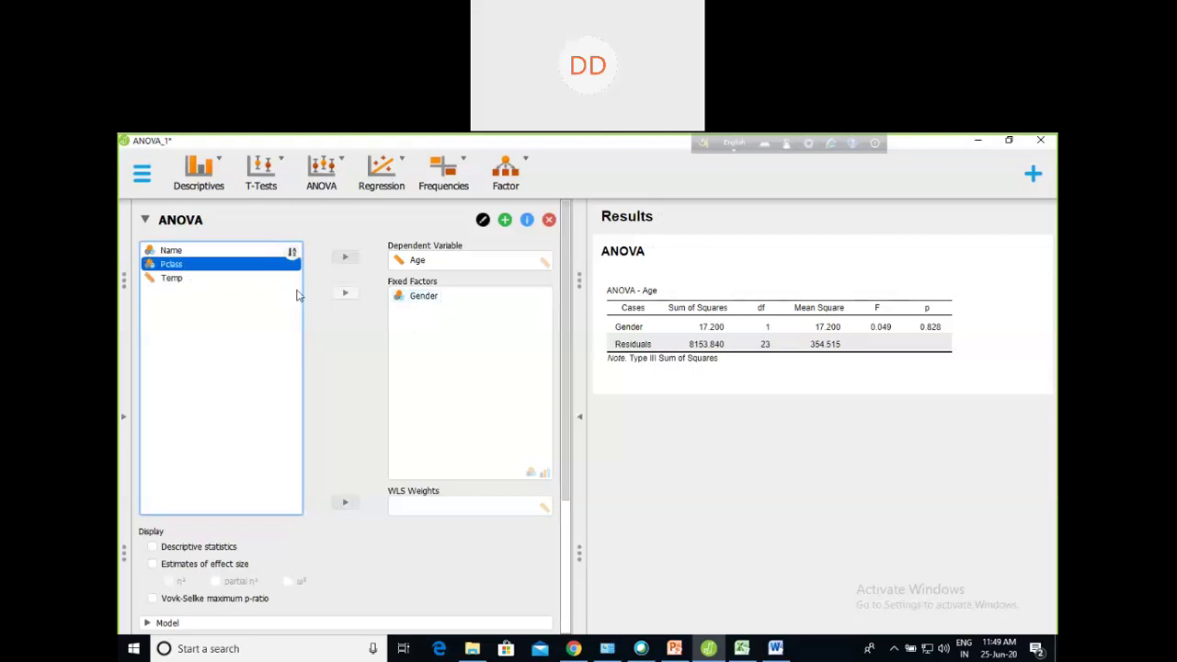
pyautogui.click(345, 294)
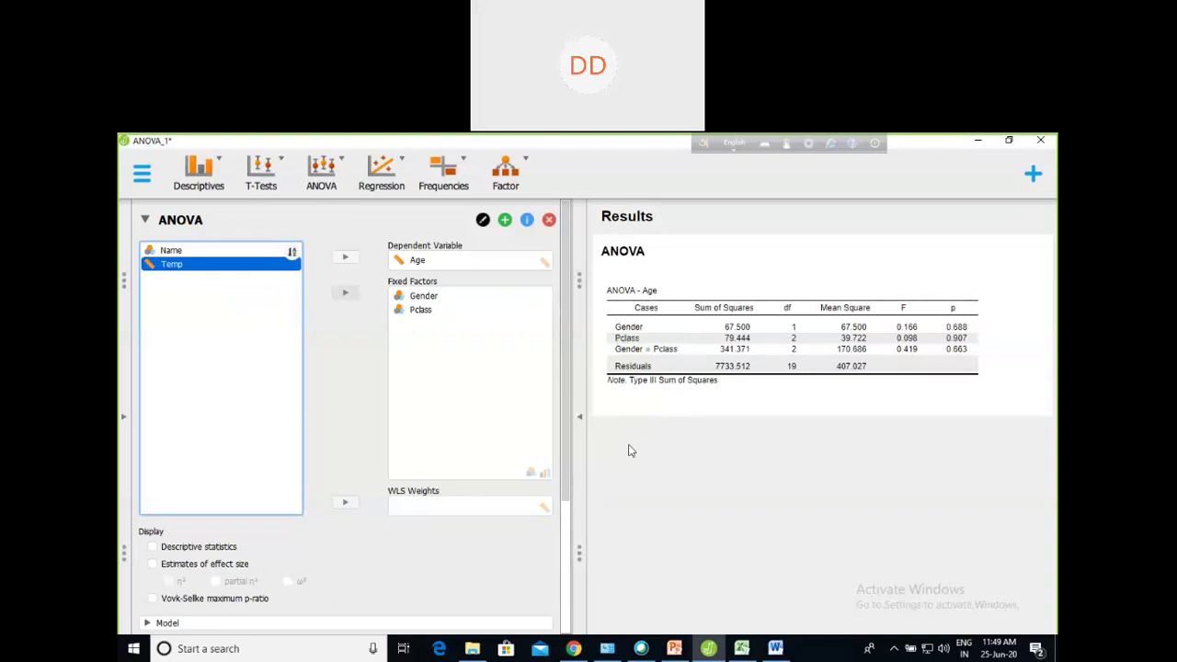
# Take Pclass out of the fixed factors, leaving Gender, and remove the ANOVA analysis
pyautogui.click(432, 310)
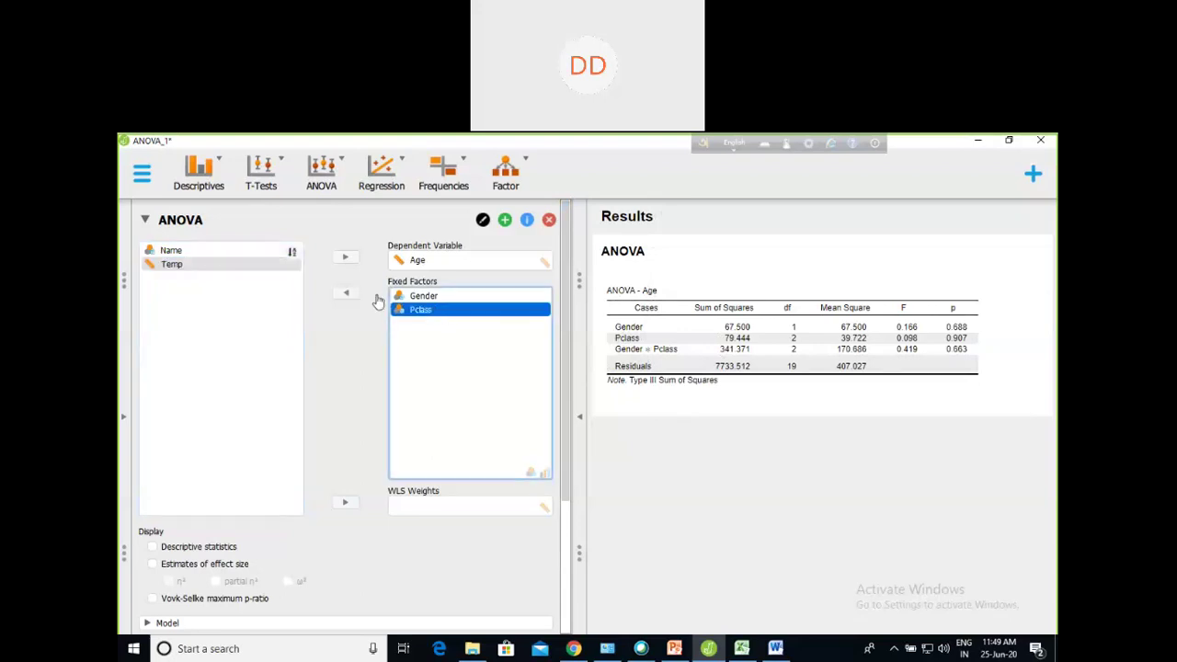
pyautogui.click(347, 293)
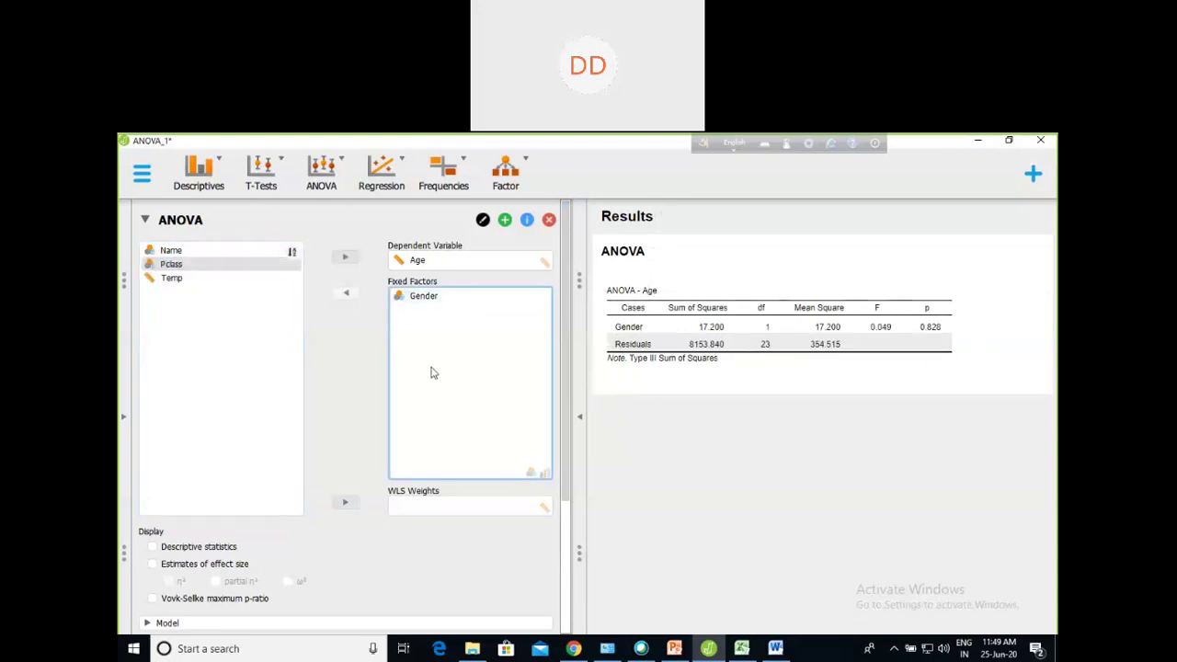
pyautogui.click(549, 220)
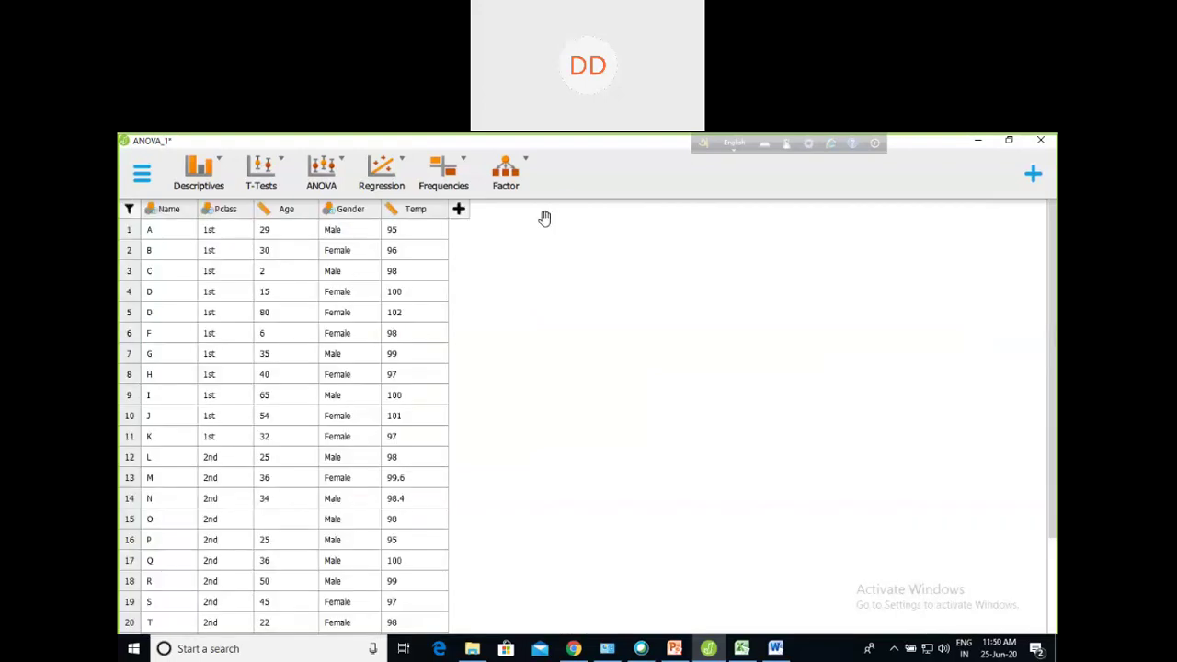
# Start a classical ANCOVA with Age as the dependent variable
pyautogui.click(321, 171)
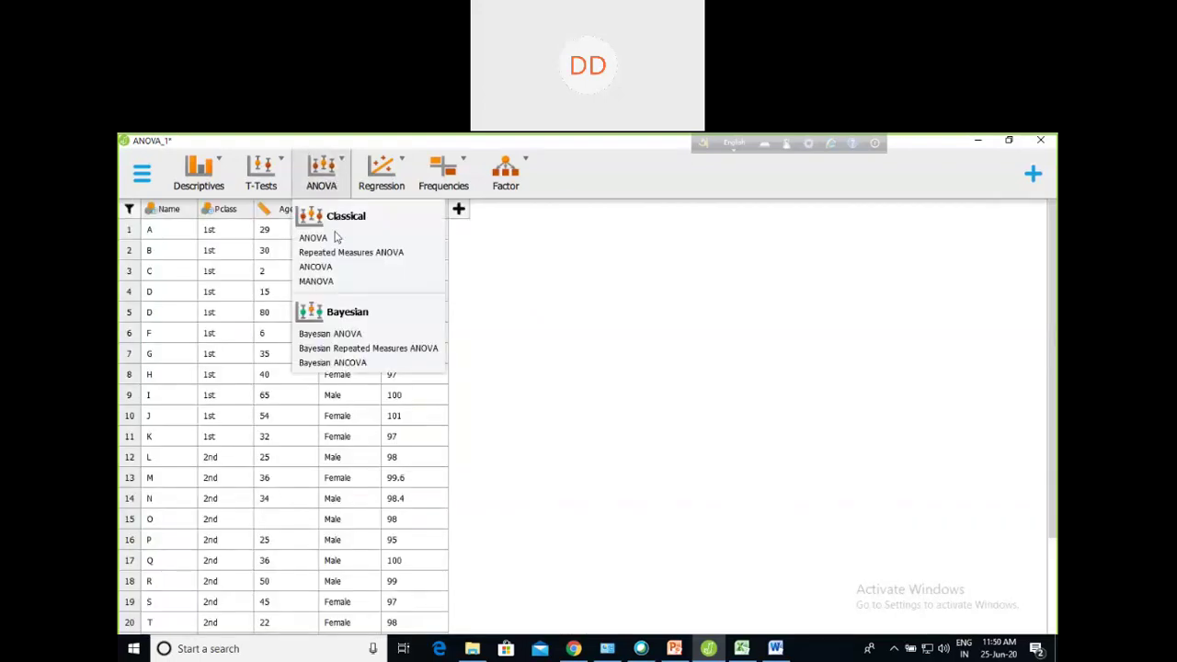
pyautogui.click(327, 272)
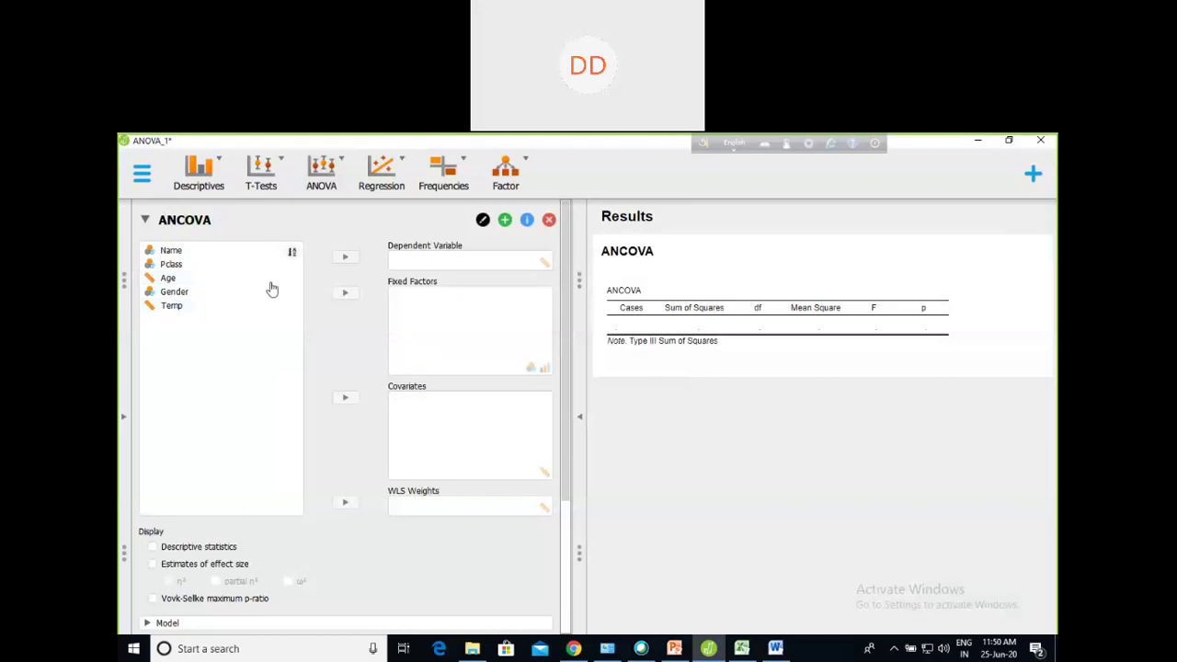
pyautogui.click(210, 278)
pyautogui.click(346, 258)
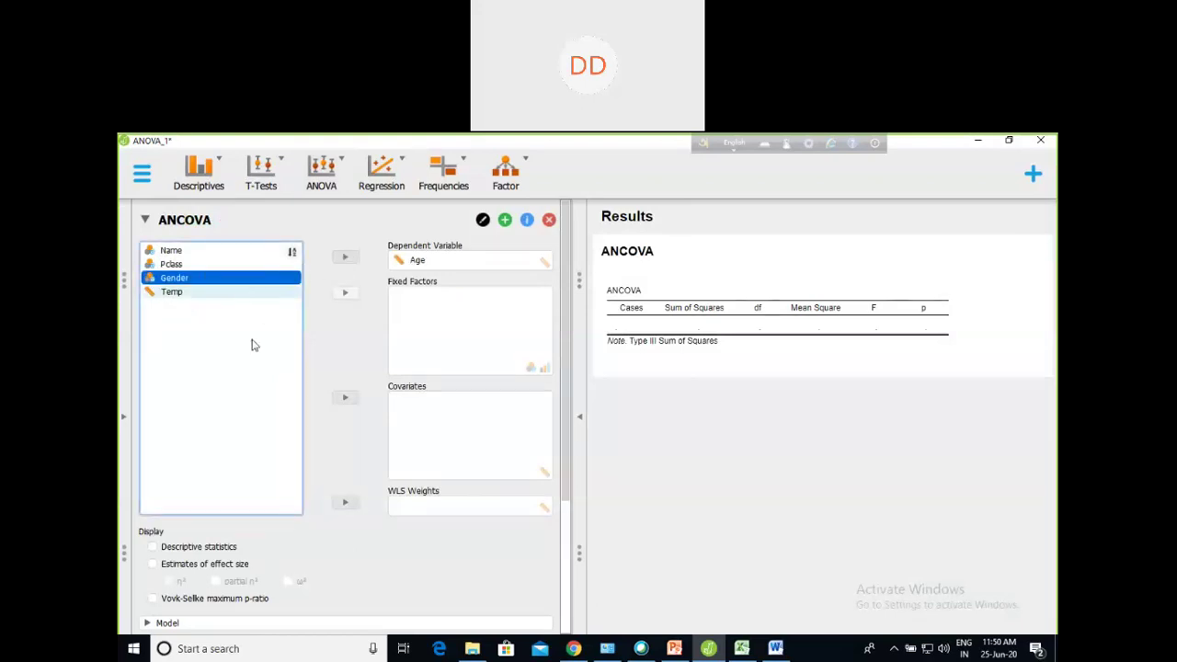
# Add Temp as a covariate and Gender as a fixed factor of the ANCOVA
pyautogui.click(177, 292)
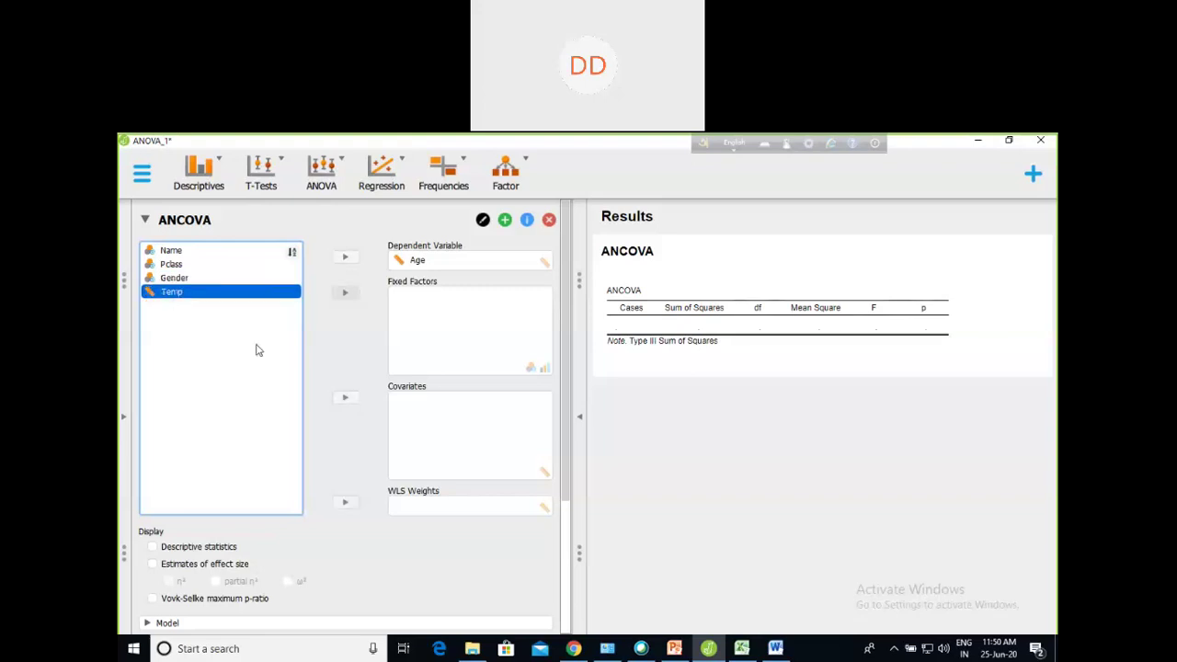
pyautogui.click(344, 399)
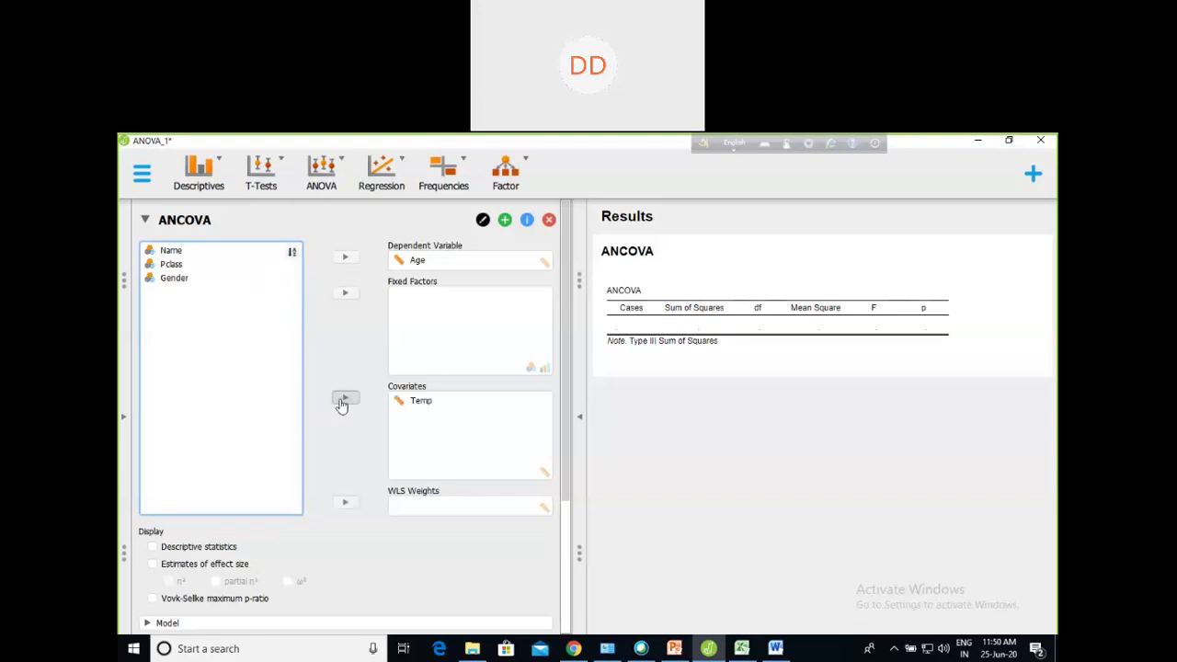
pyautogui.click(177, 280)
pyautogui.click(355, 296)
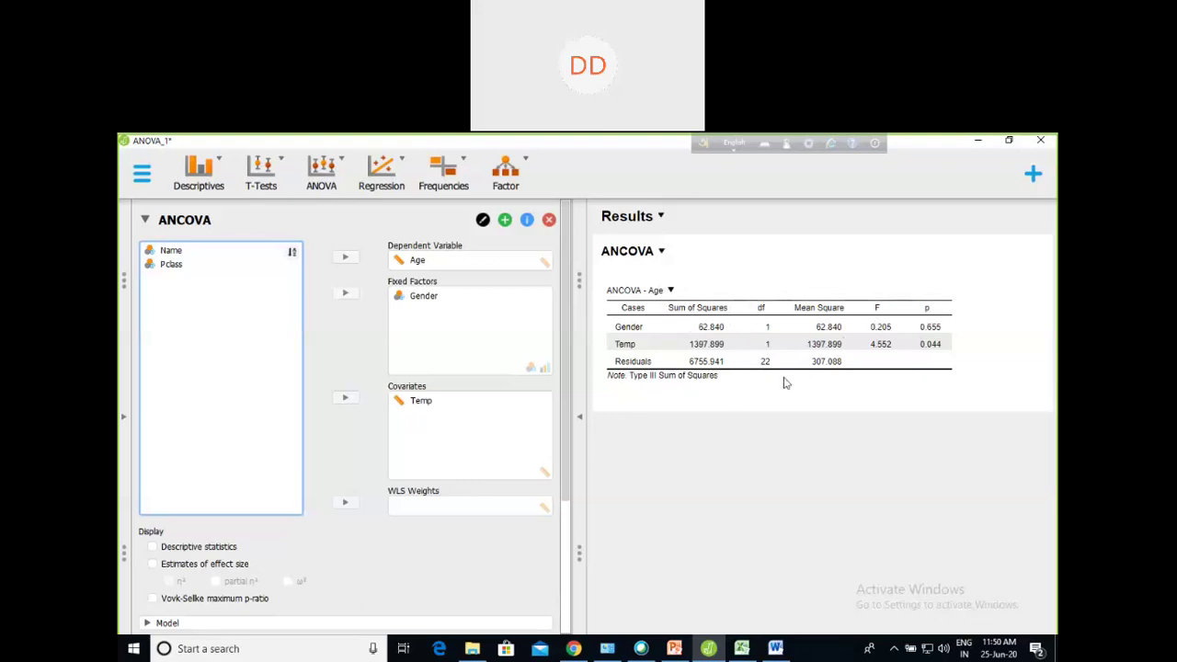
# Remove the ANCOVA analysis and close the "ANOVA_1" data file without saving the changes
pyautogui.click(548, 221)
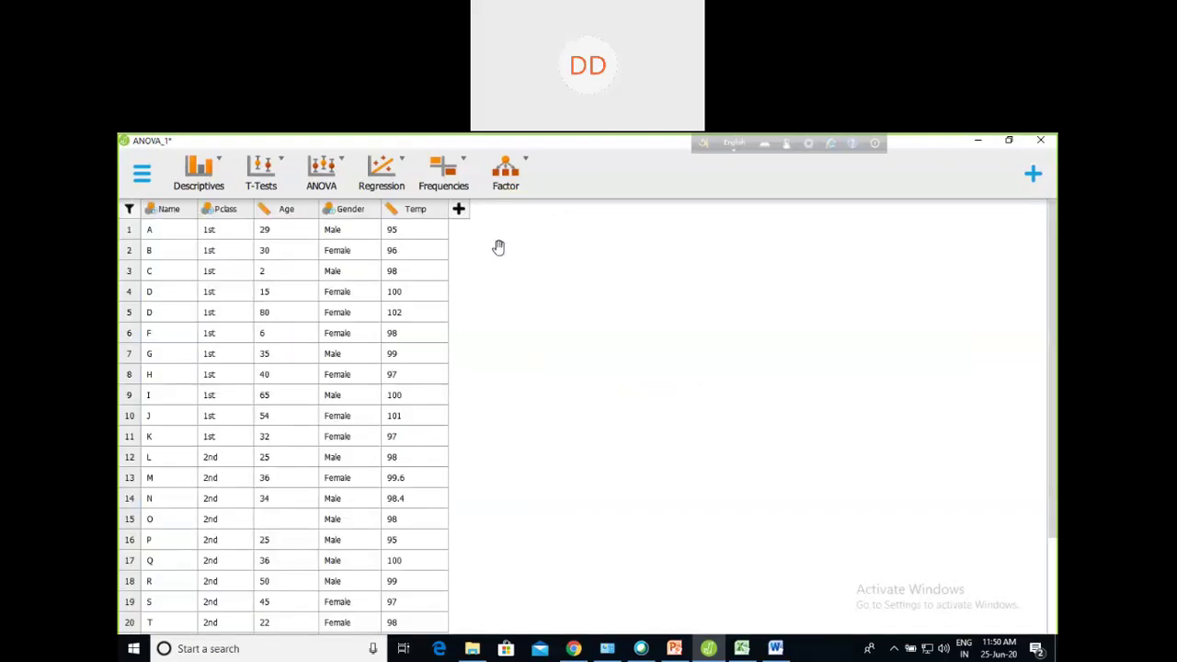
pyautogui.click(324, 175)
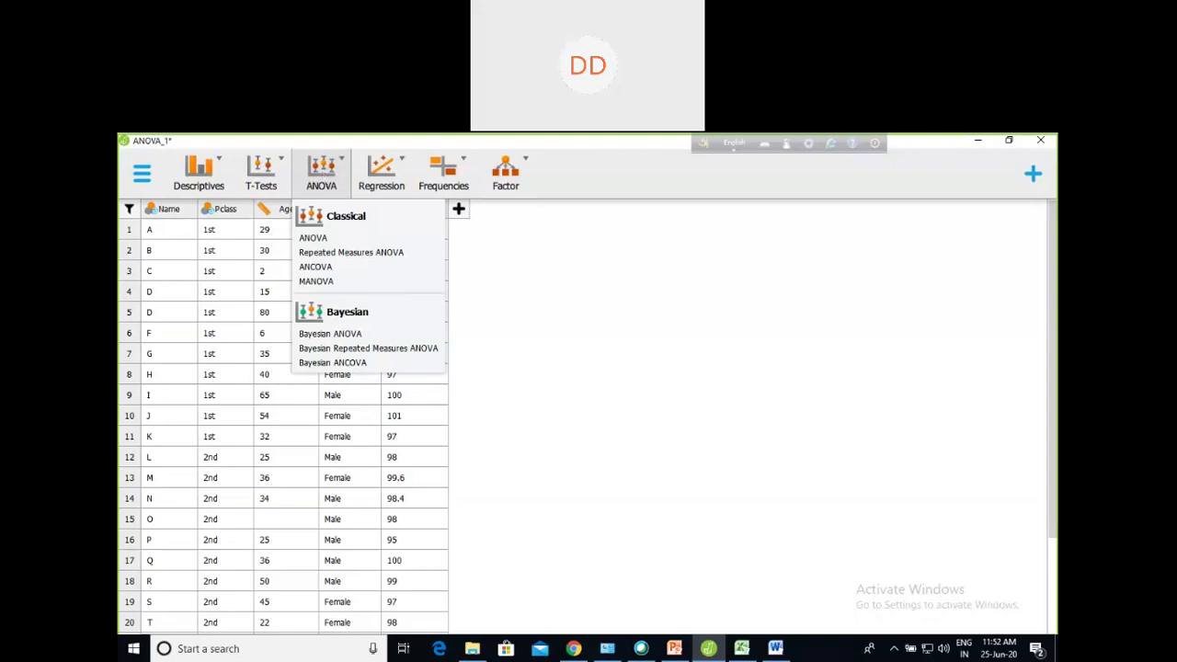
pyautogui.click(538, 276)
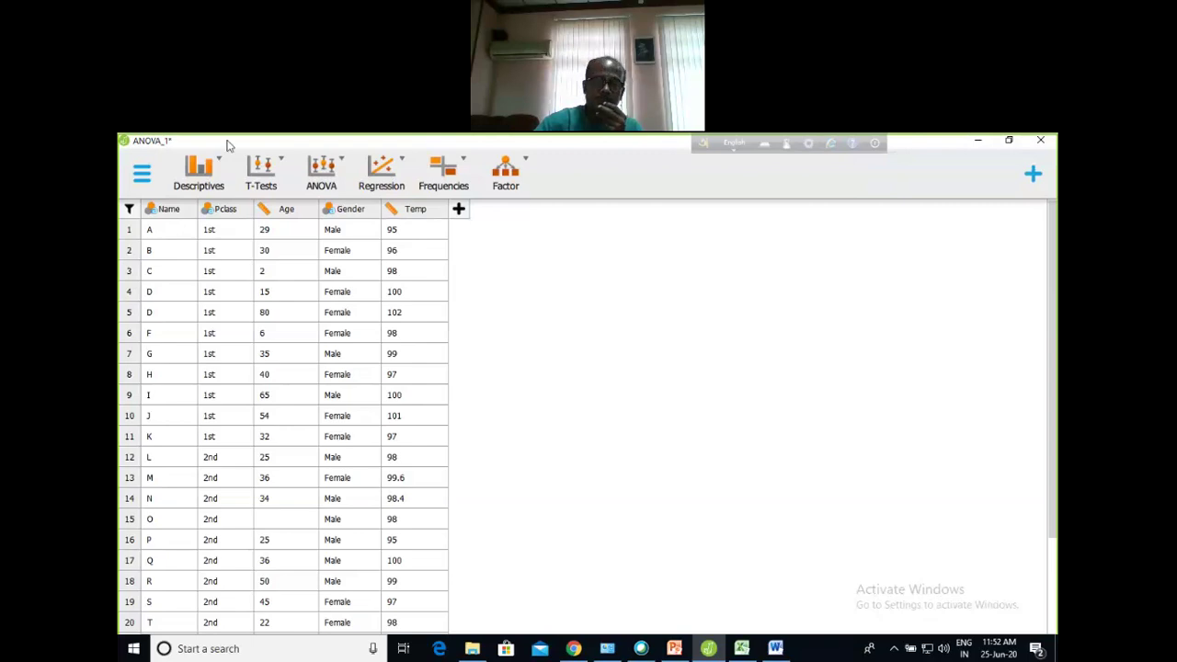
pyautogui.click(143, 175)
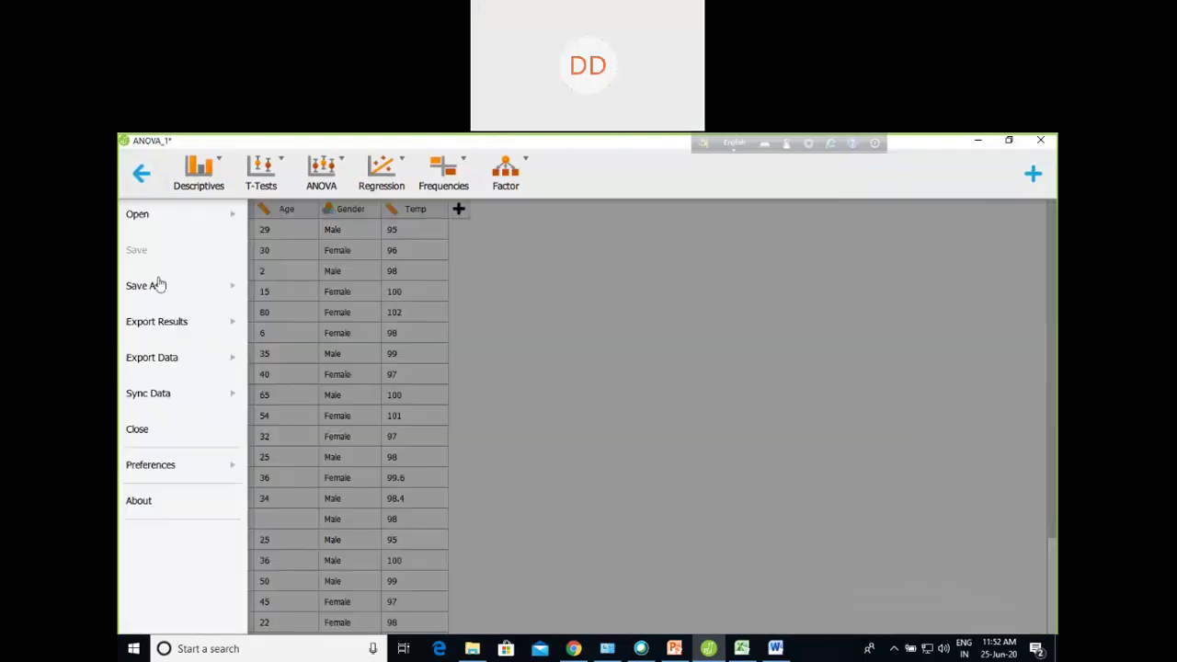
pyautogui.click(147, 429)
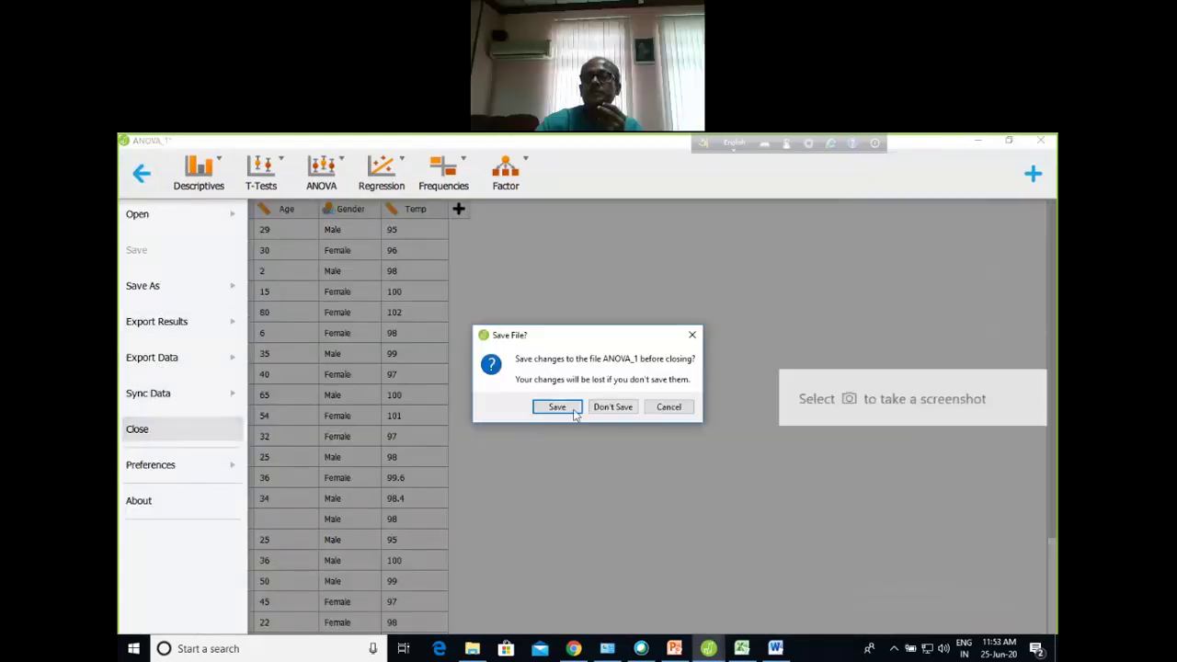
pyautogui.click(615, 407)
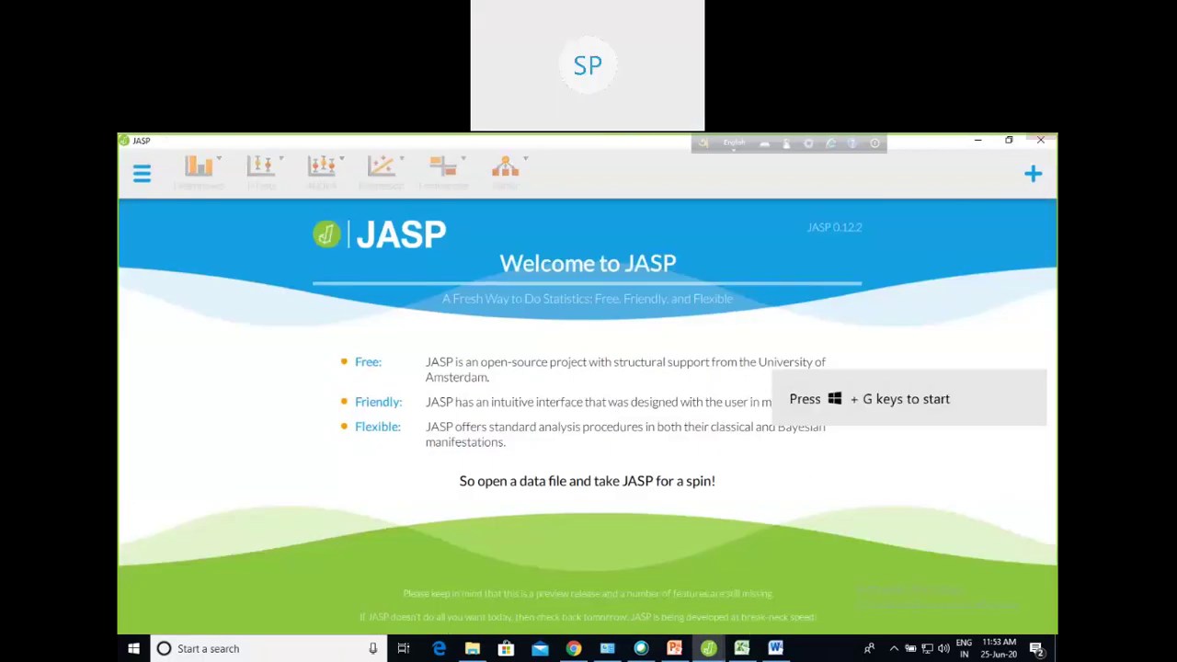
# Close JASP and switch to the PowerPoint presentation with the Regression slide
pyautogui.click(1042, 142)
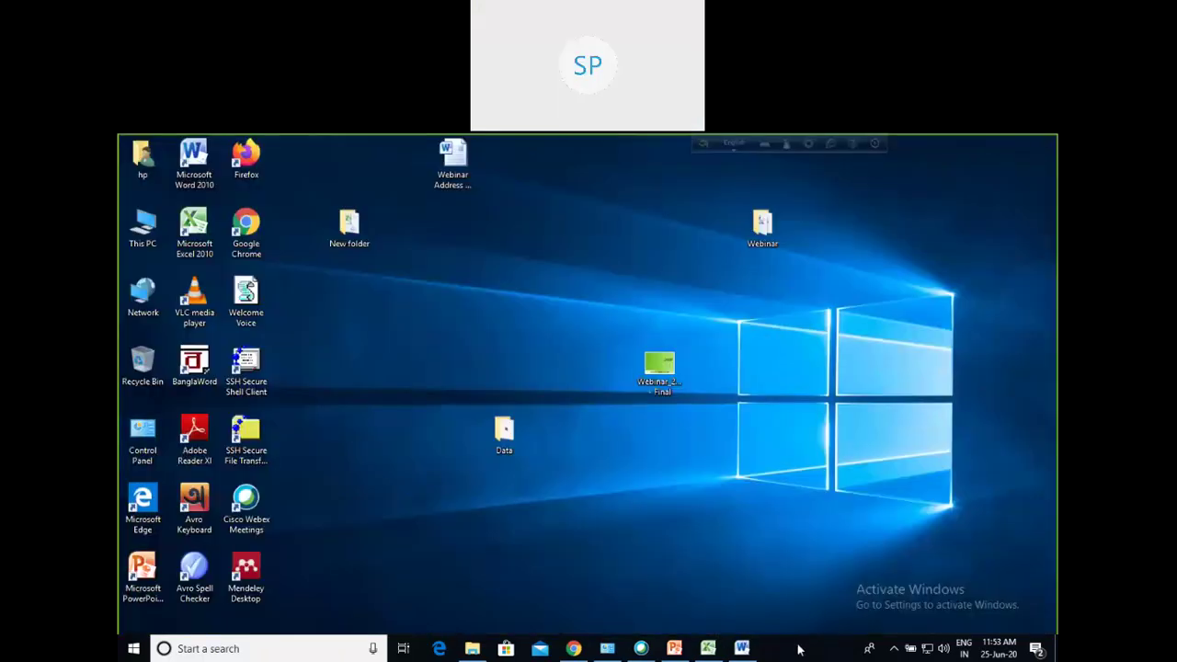
pyautogui.click(678, 649)
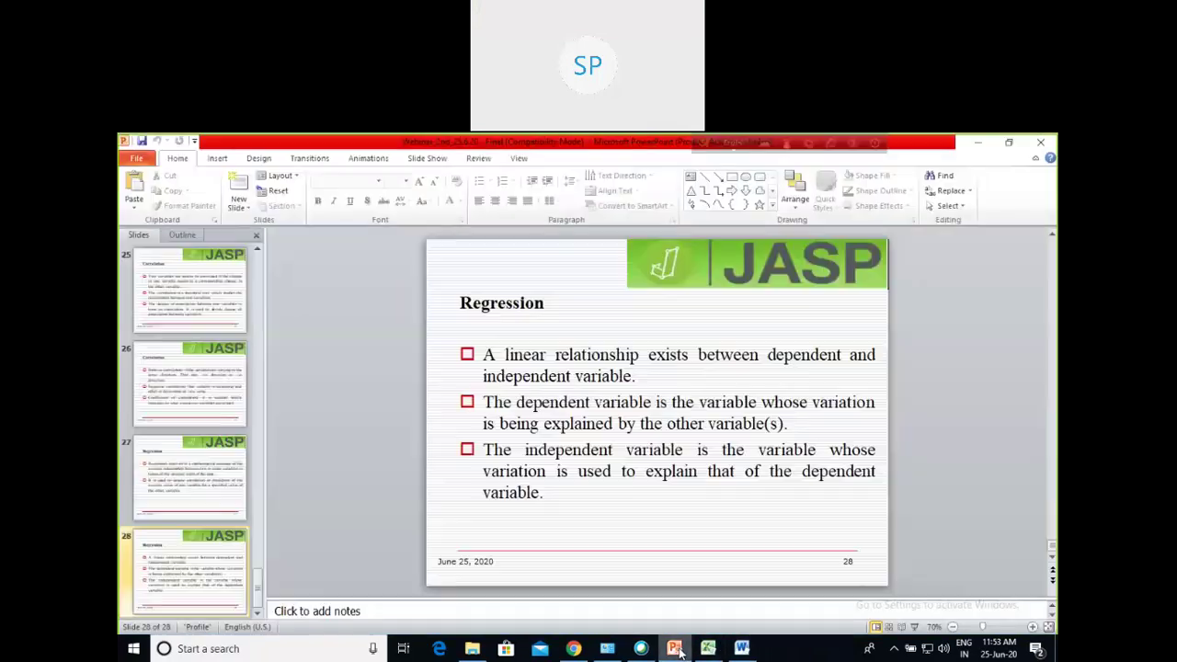